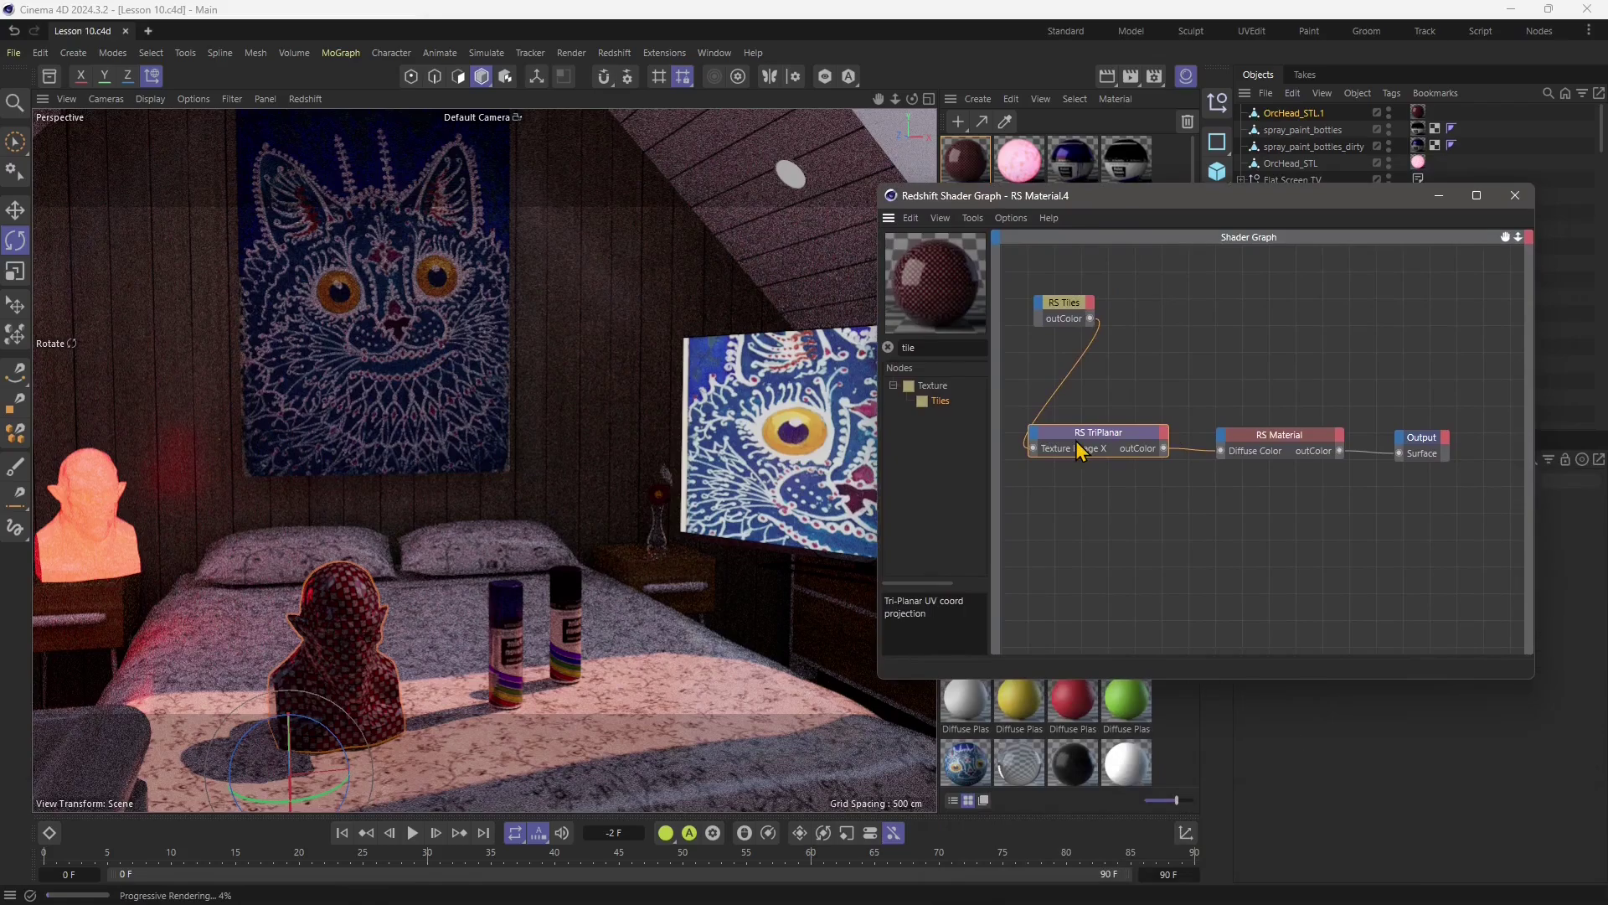
Switch to the web browser and rotate the Floating Tiny Home model on Sketchfab to view it
{"action": "left_click_drag", "start_coordinate": [1202, 201], "coordinate": [1272, 393]}
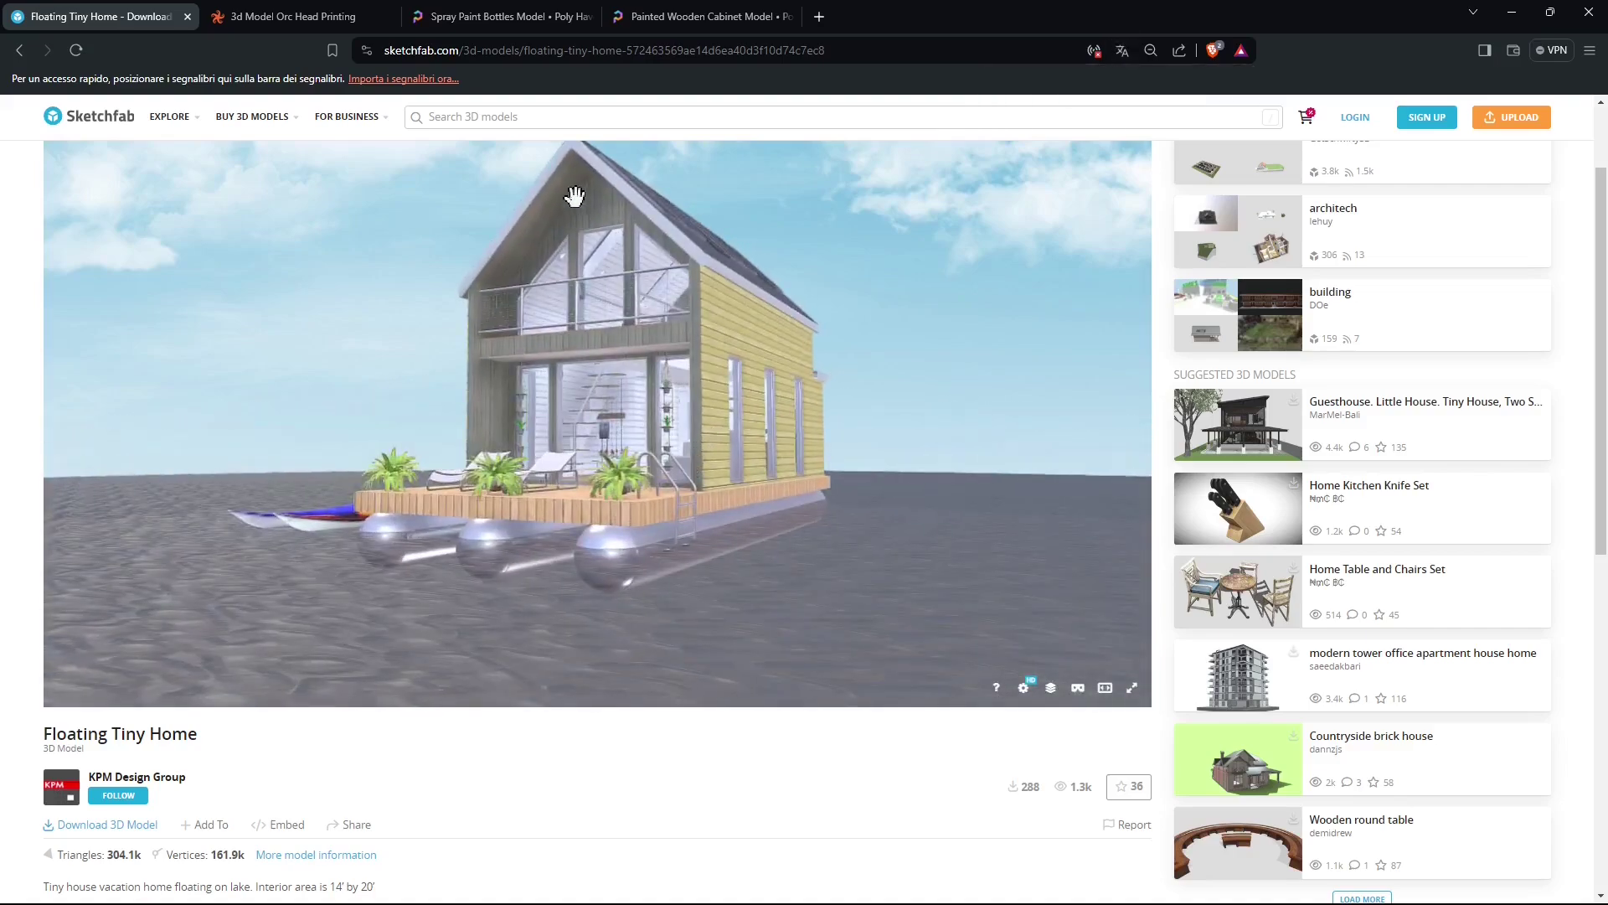
{"action": "left_click_drag", "start_coordinate": [651, 352], "coordinate": [670, 390]}
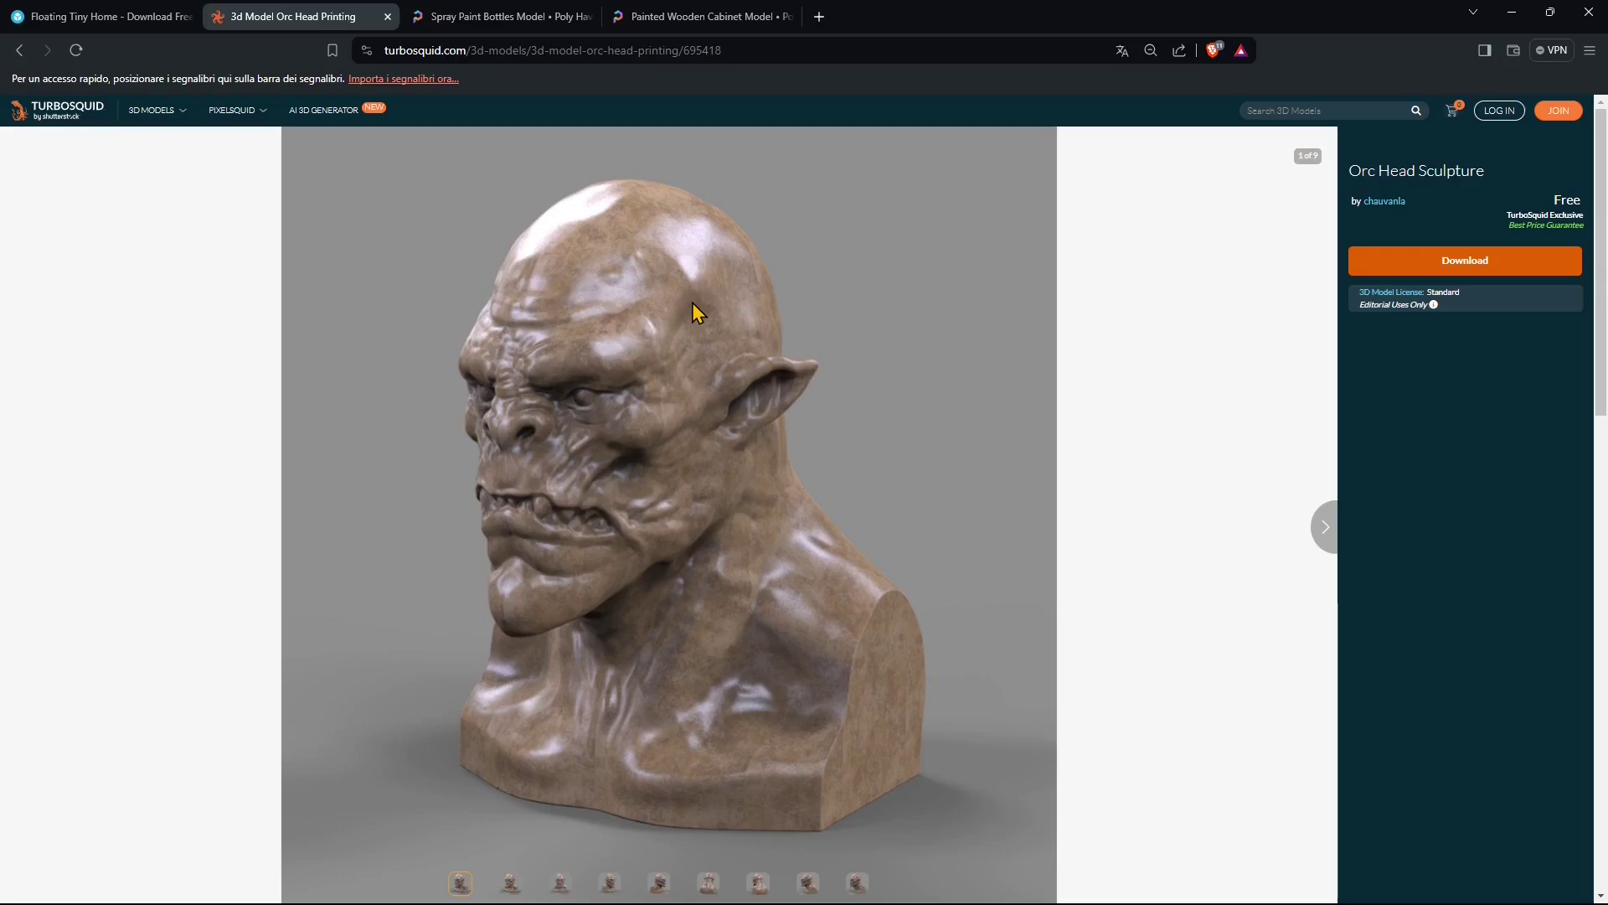
Examine the texture maps of the clean and paint-stained cans on the Spray Paint Bottles page, ending on the rendered preview
{"action": "left_click", "coordinate": [505, 21]}
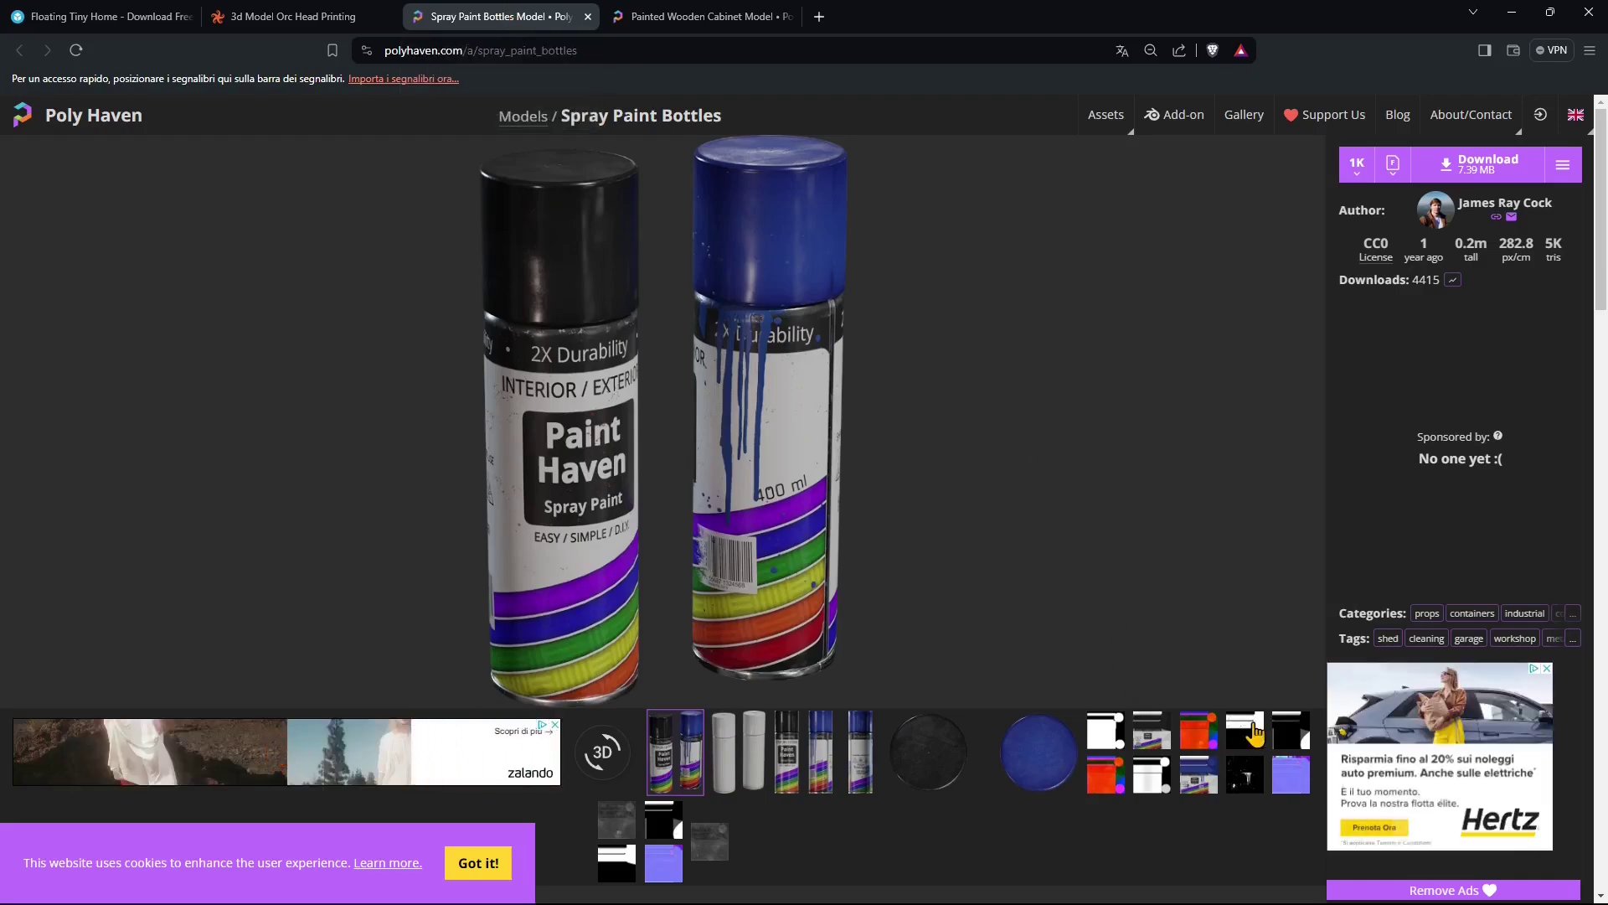
{"action": "left_click", "coordinate": [1254, 734]}
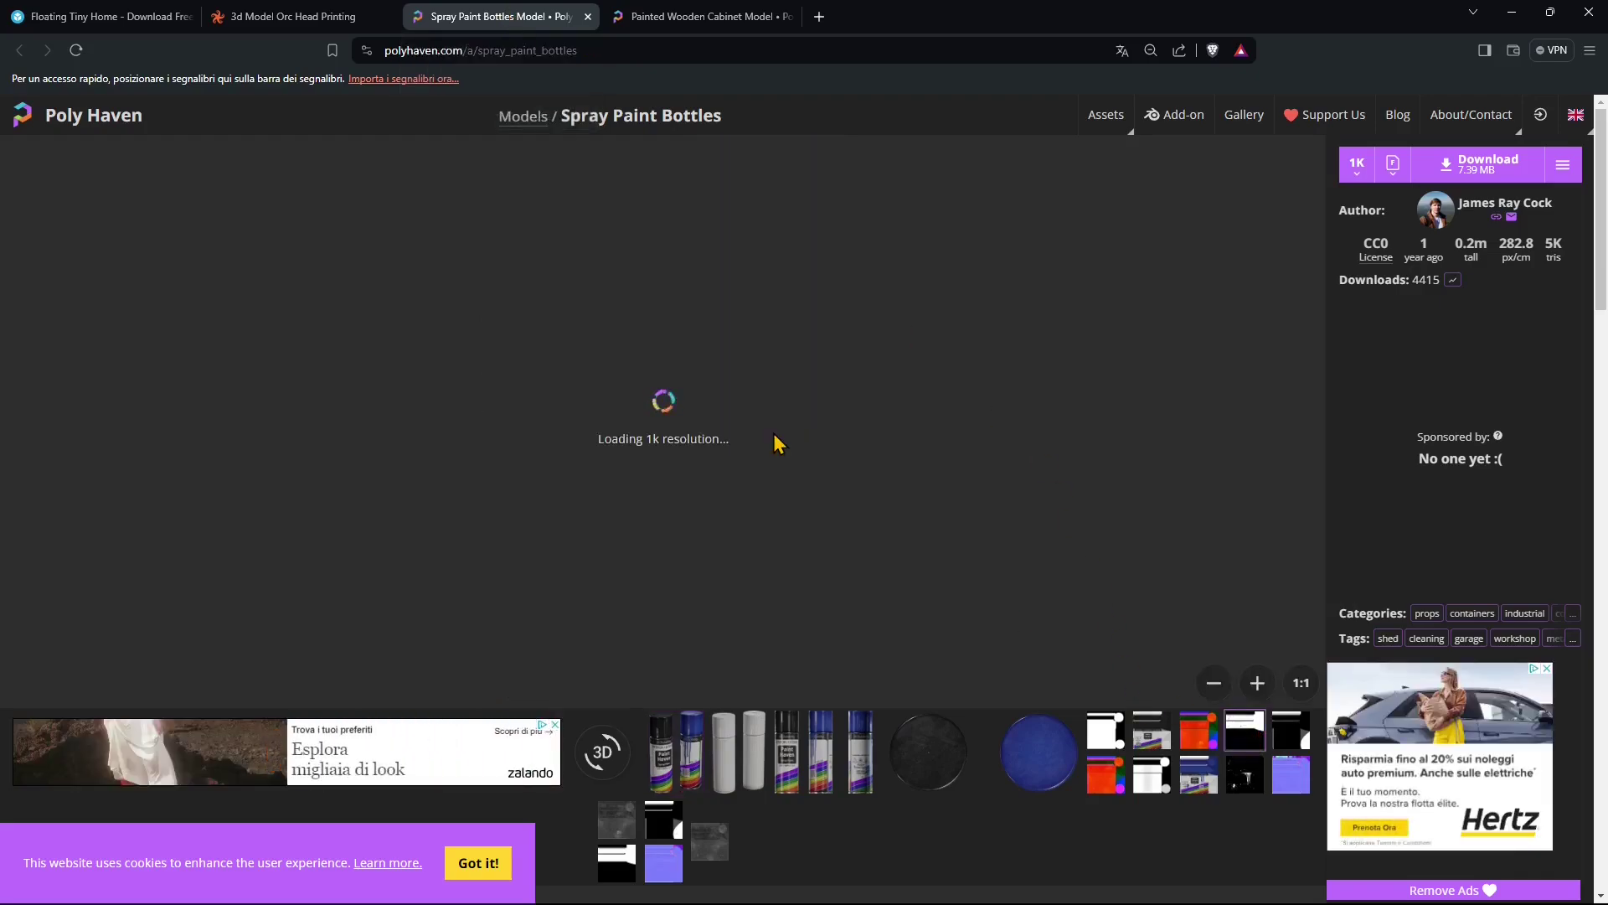
{"action": "left_click", "coordinate": [1147, 737]}
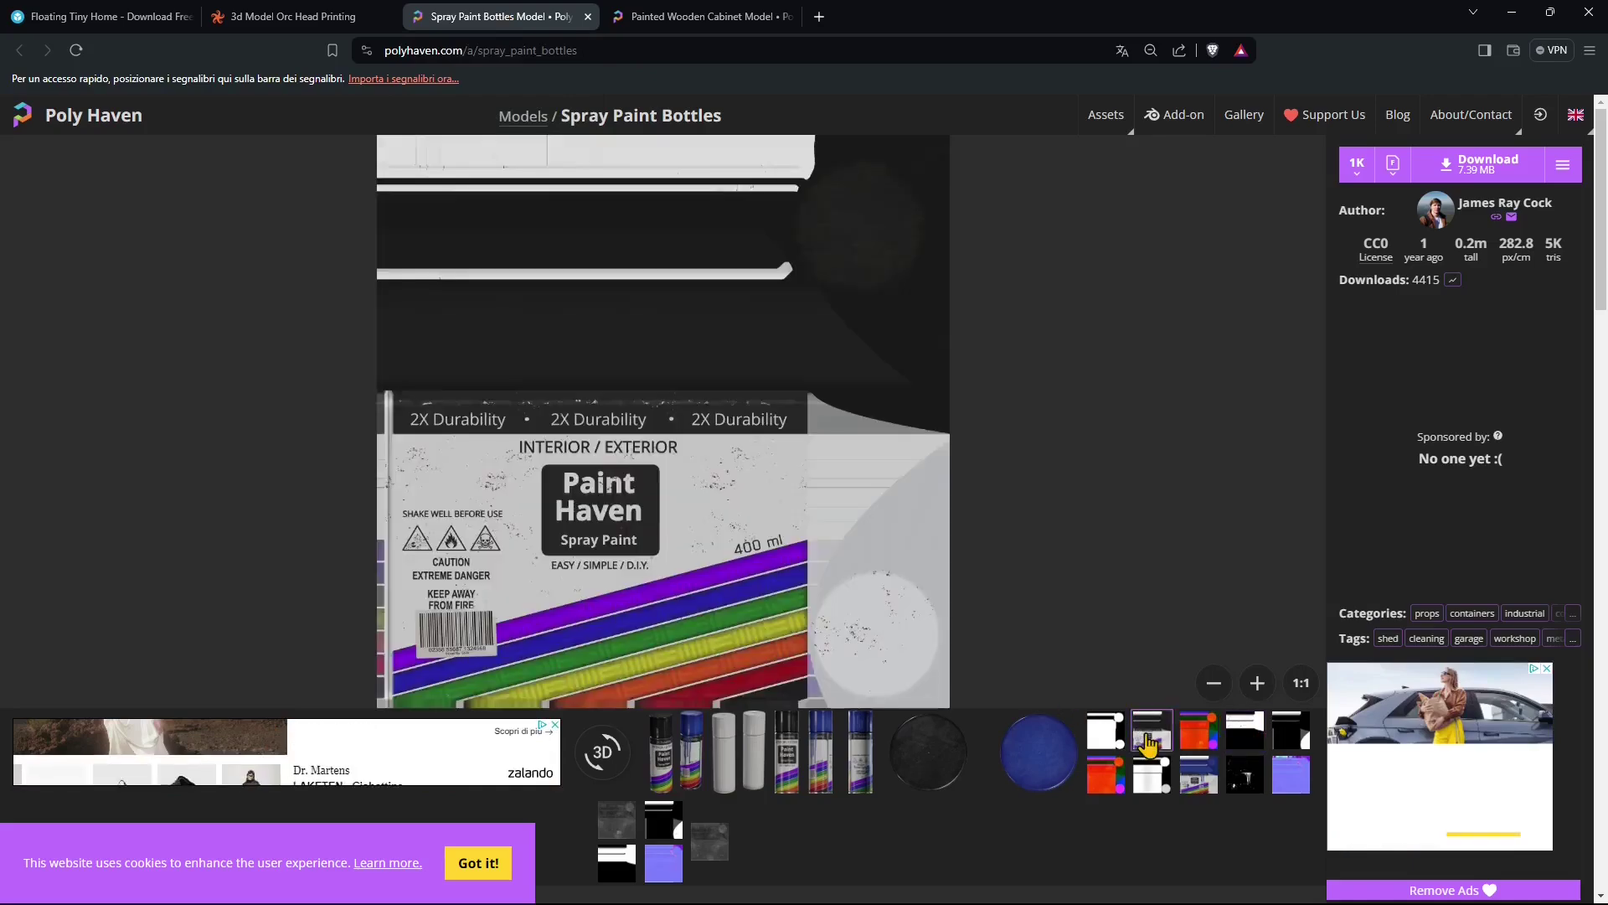
{"action": "left_click", "coordinate": [1197, 787]}
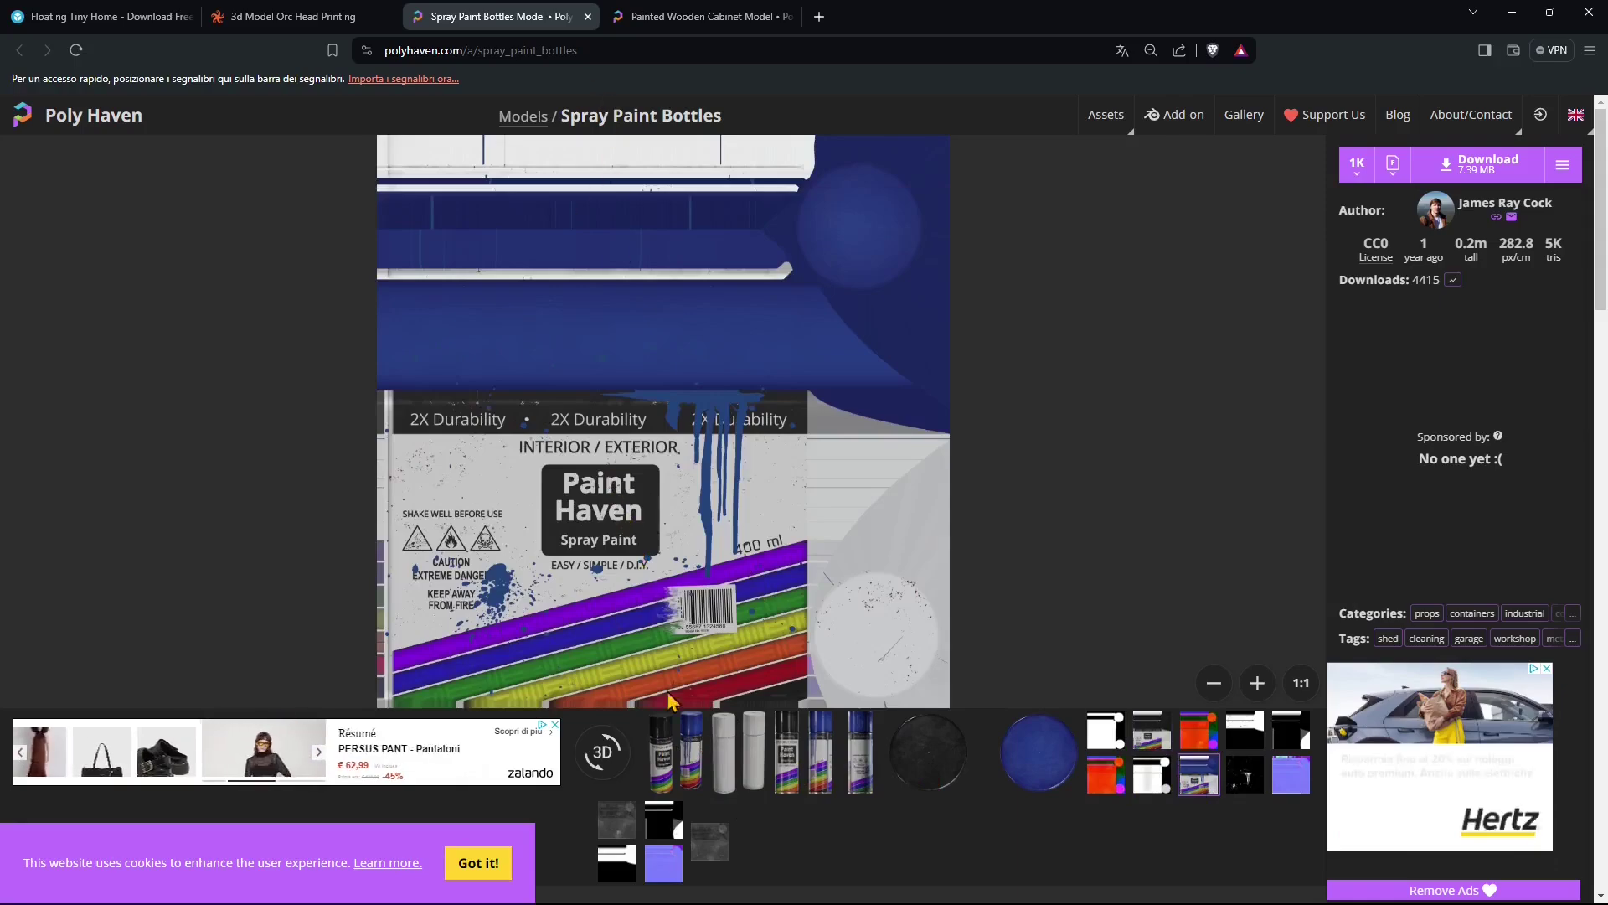
{"action": "left_click", "coordinate": [666, 739]}
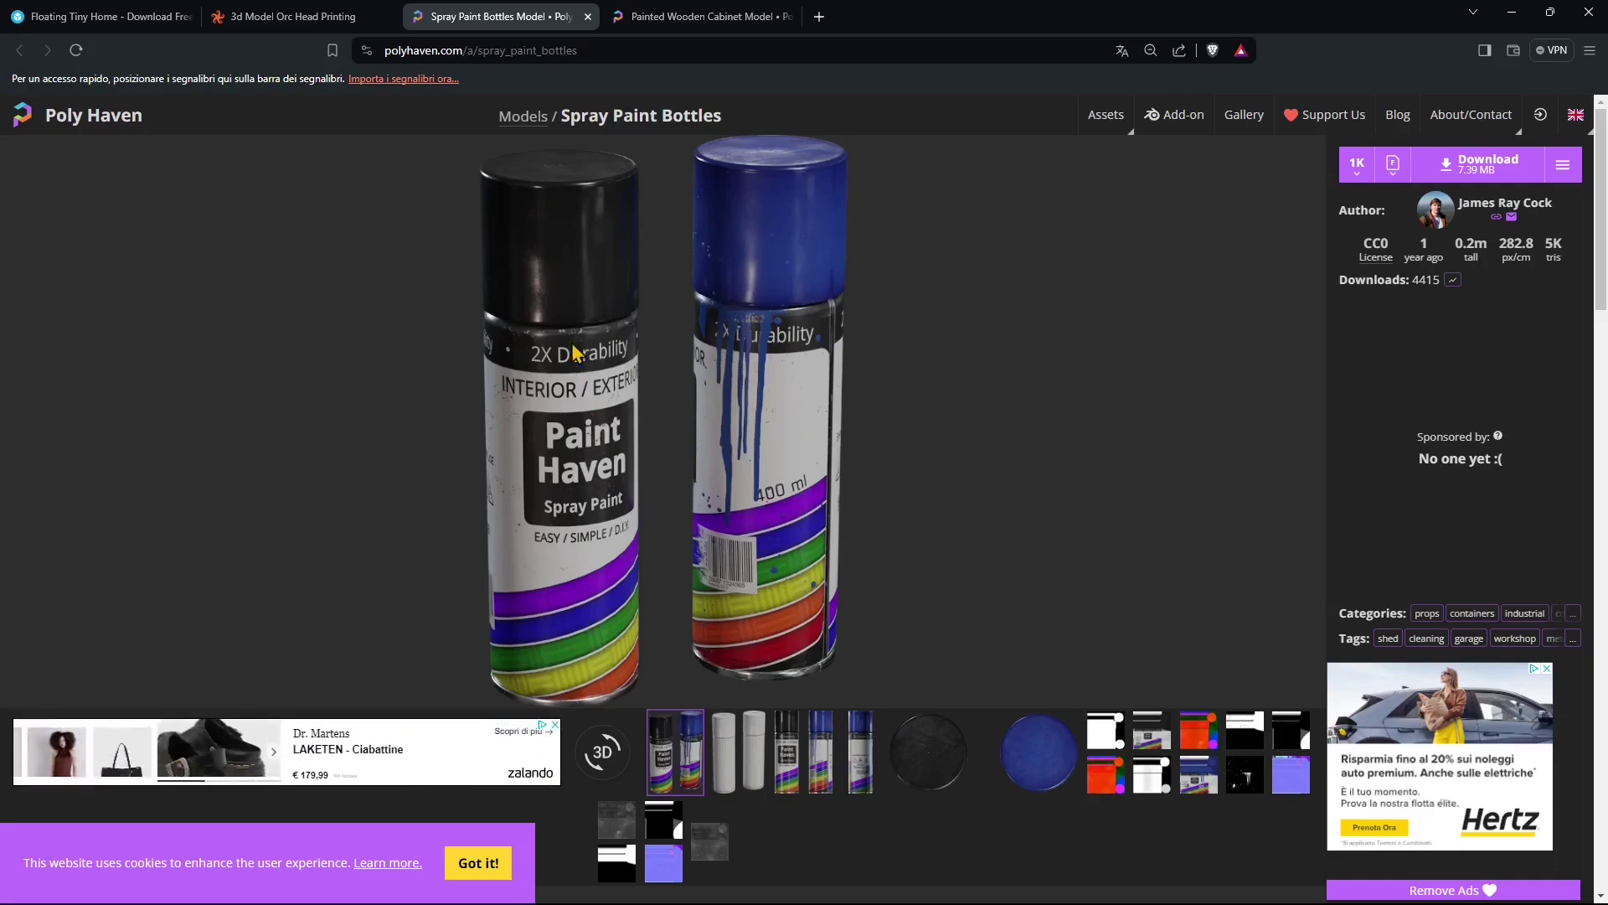
Check the download formats offered for the Spray Paint Bottles and set the Painted Wooden Cabinet's download format to glTF
{"action": "left_click", "coordinate": [1393, 163]}
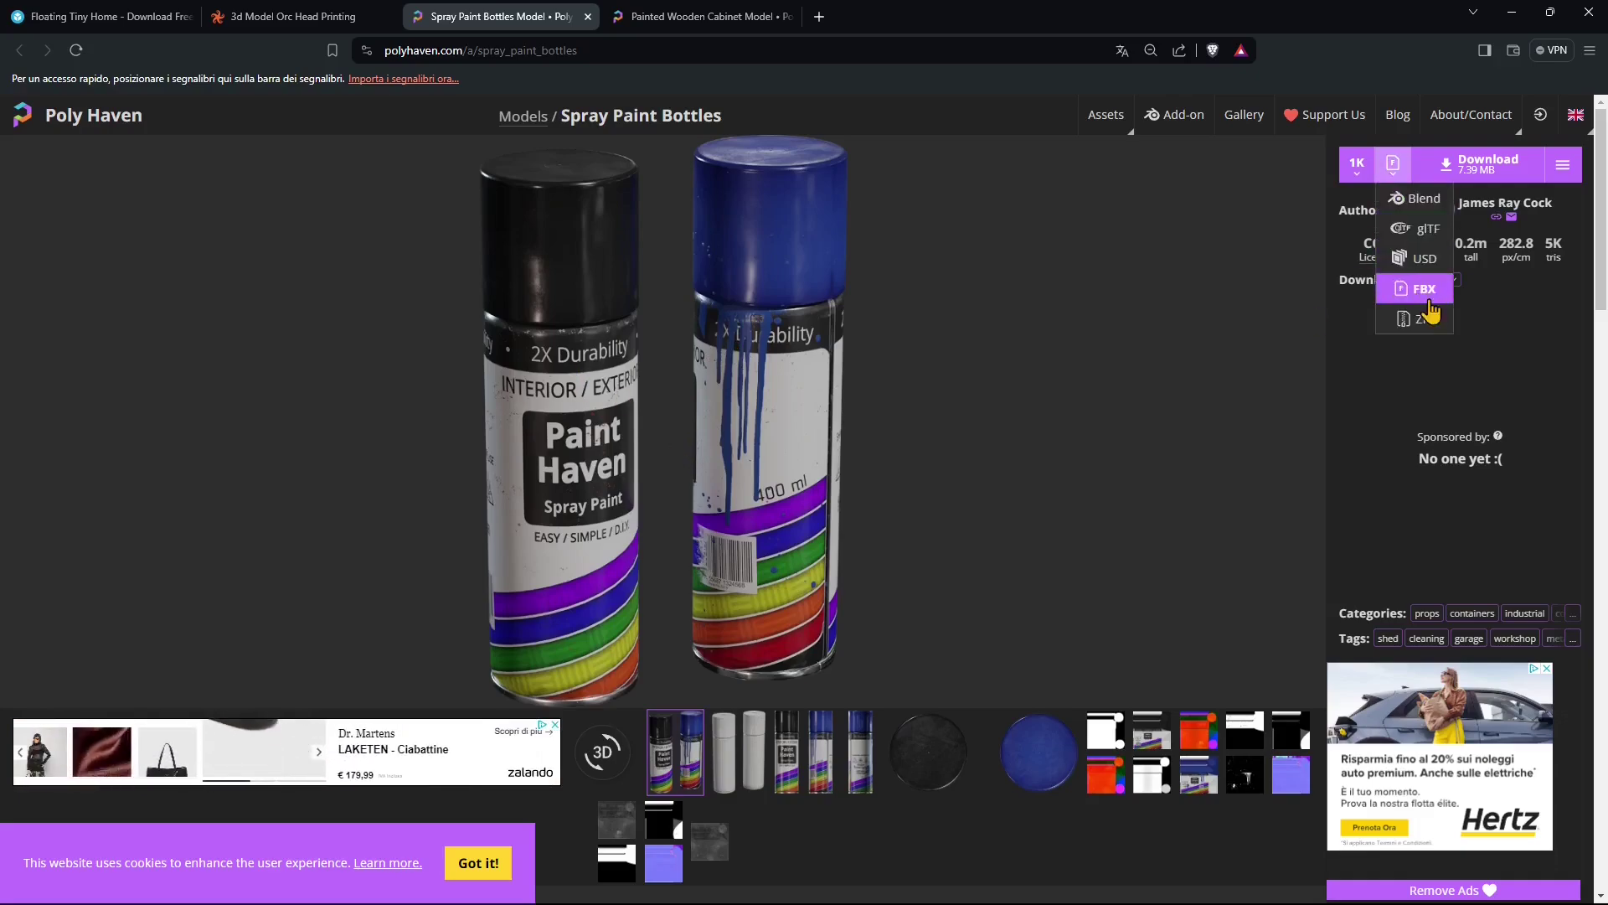
{"action": "left_click", "coordinate": [681, 19]}
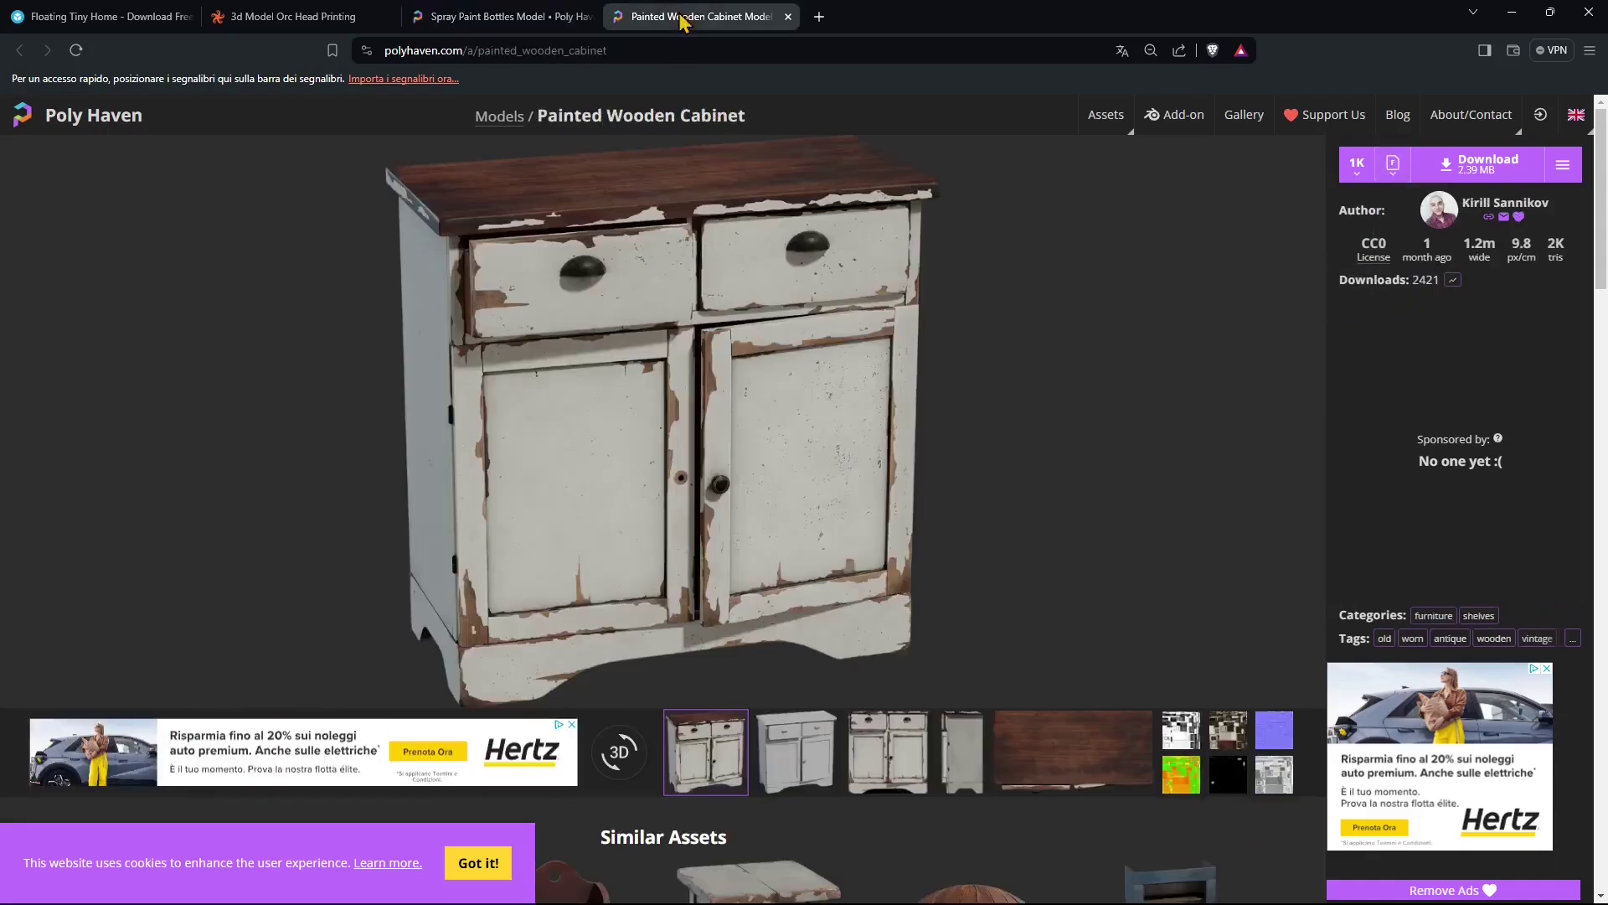
{"action": "left_click", "coordinate": [1393, 163]}
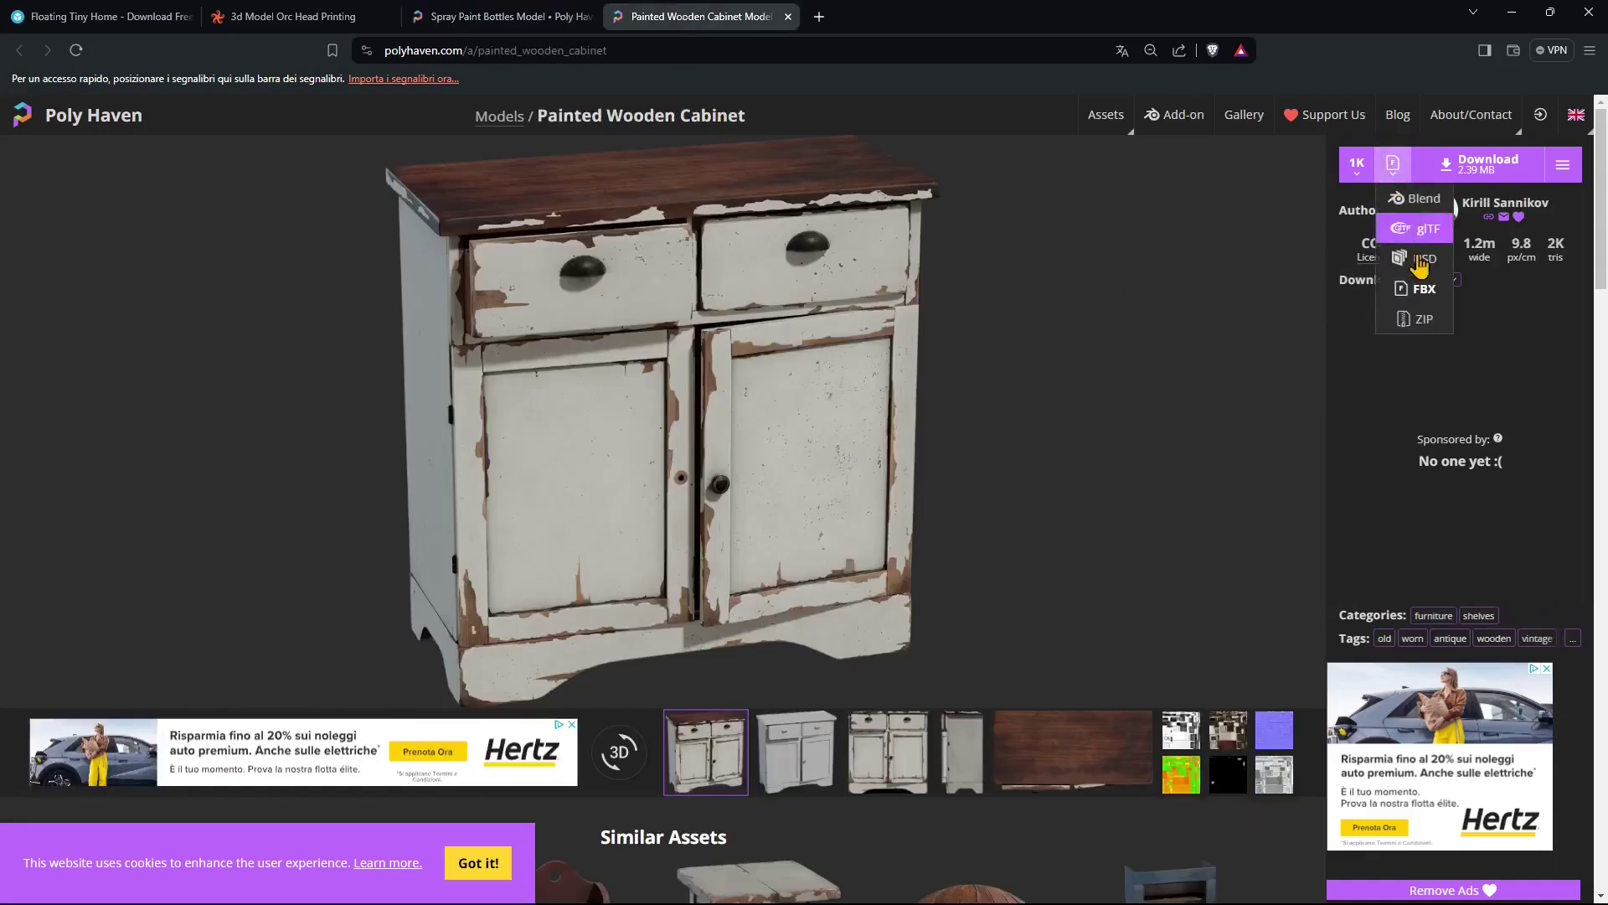
{"action": "left_click", "coordinate": [1421, 239]}
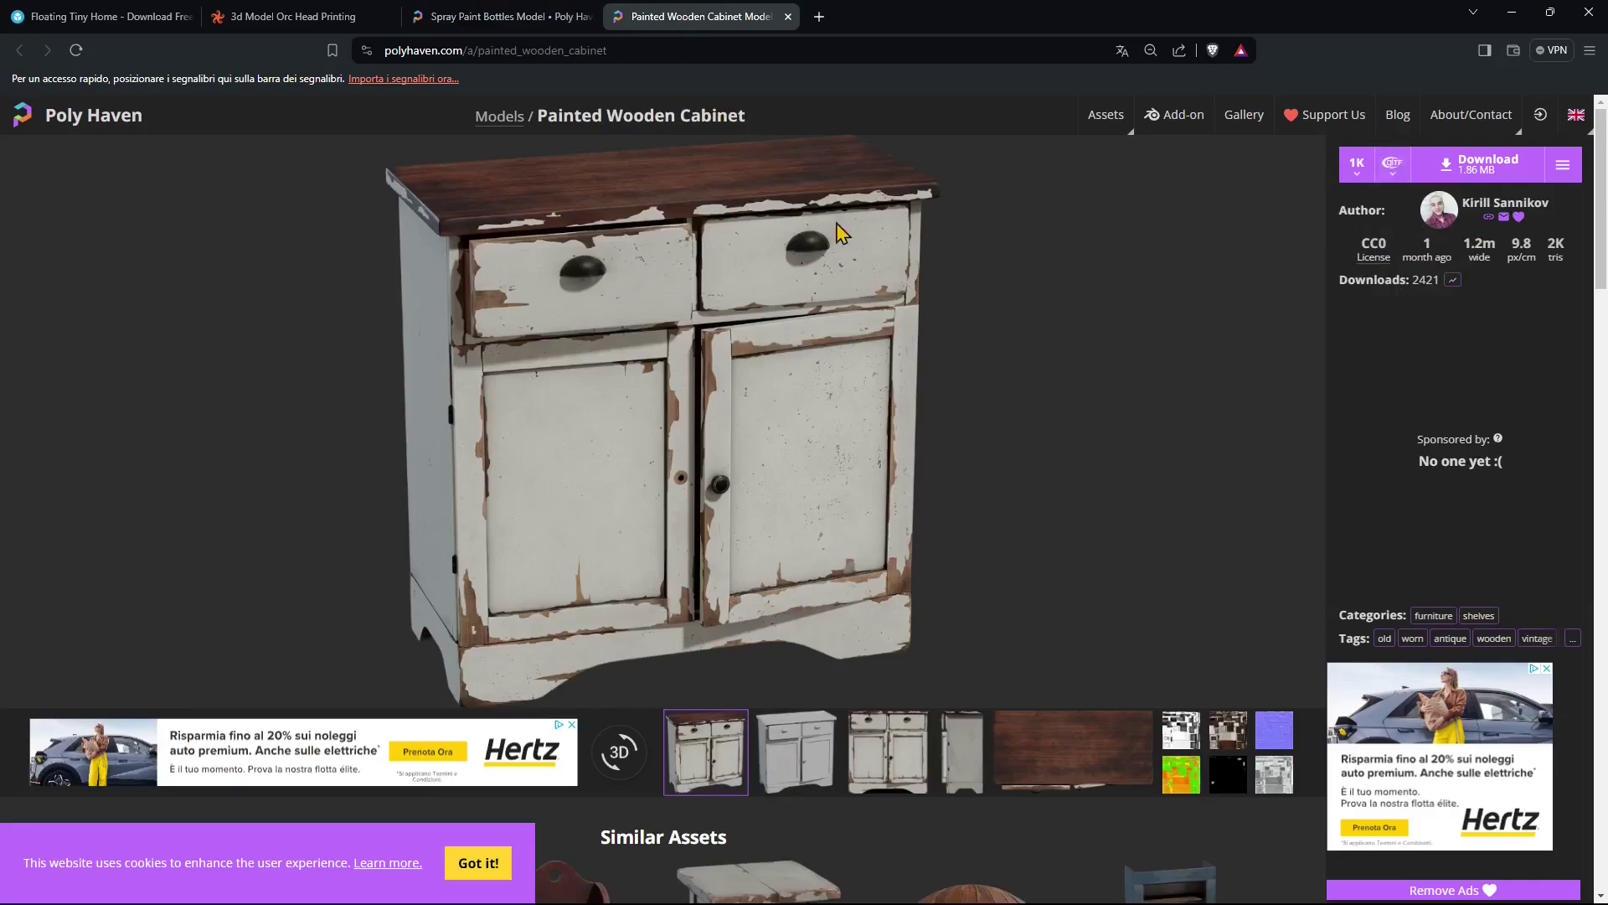
Compare the spray bottles and cabinet pages, and browse through Poly Haven's full Models catalogue
{"action": "left_click", "coordinate": [540, 18]}
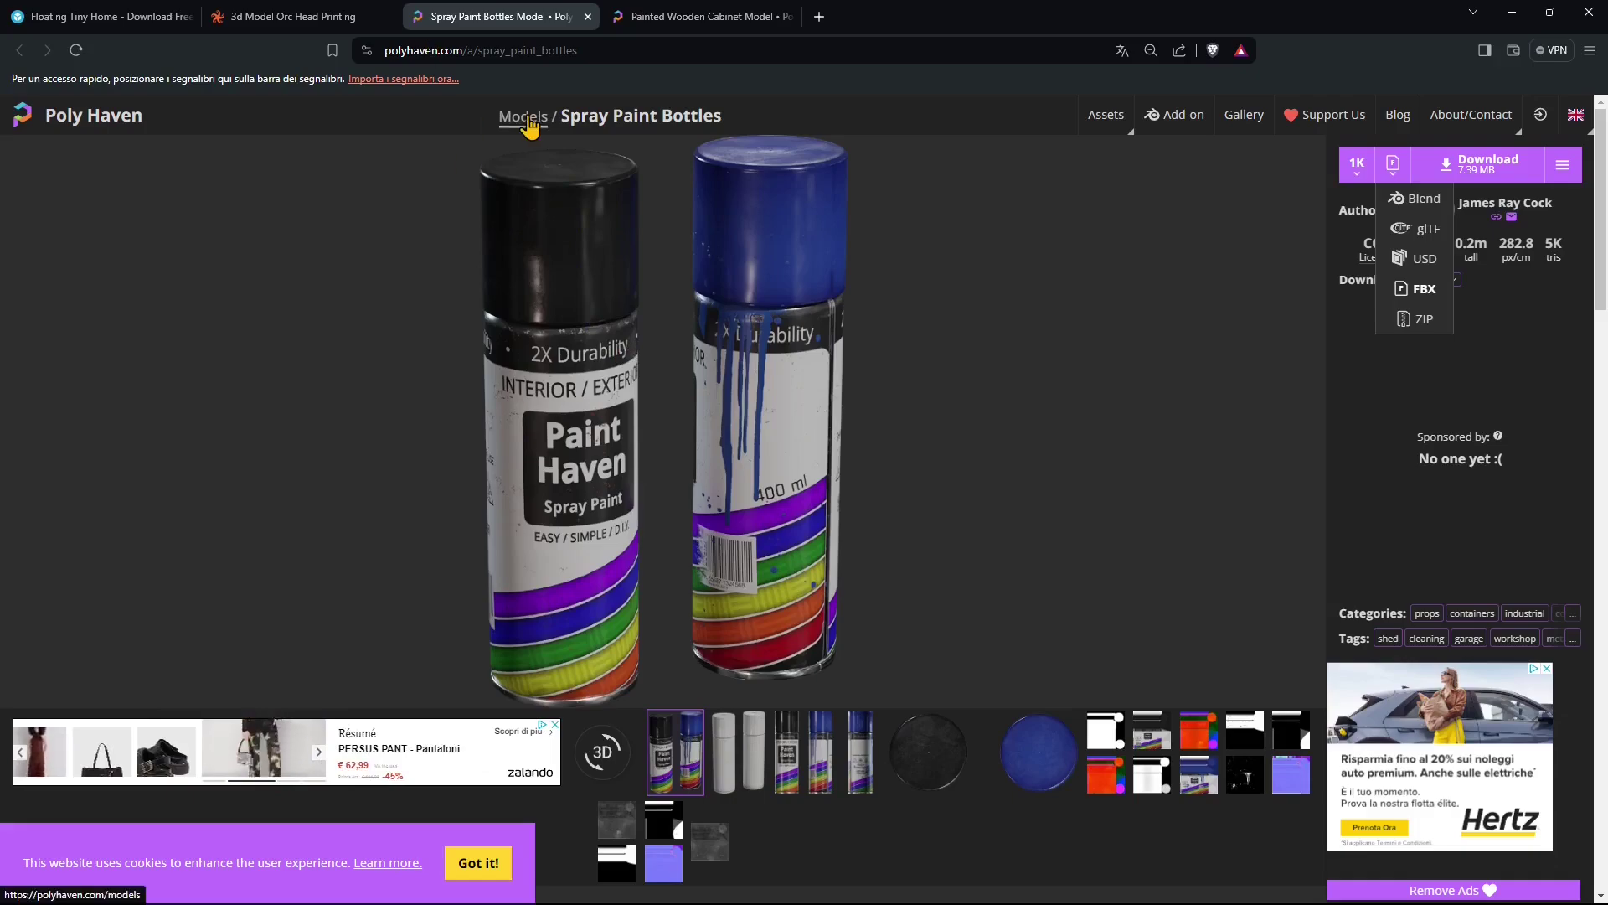
{"action": "left_click", "coordinate": [670, 16]}
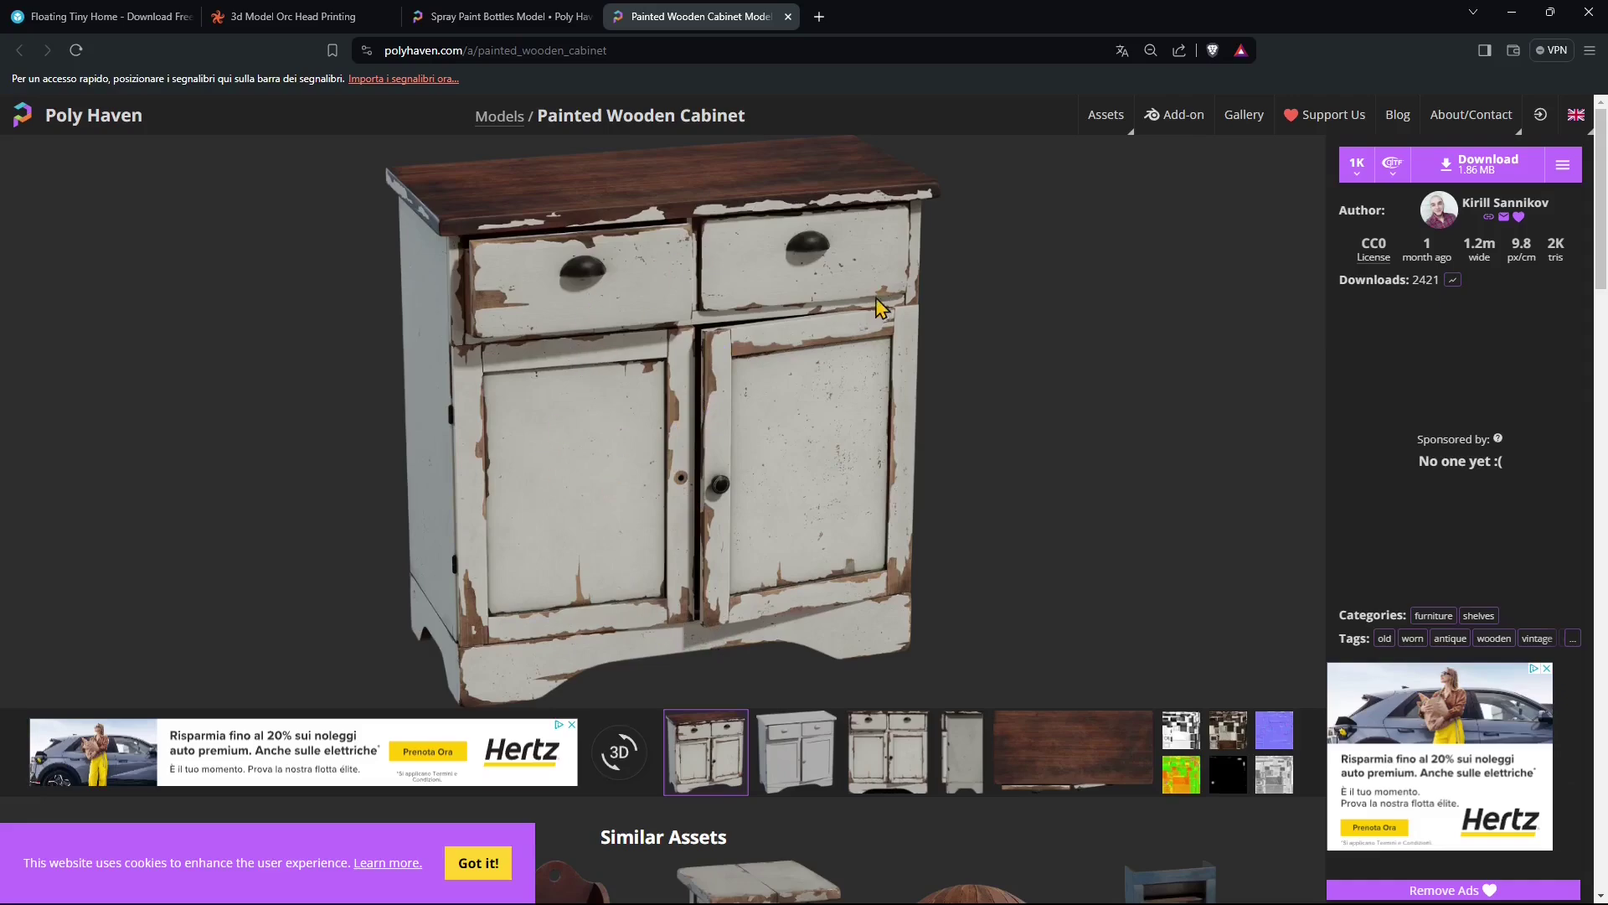
{"action": "left_click", "coordinate": [536, 18]}
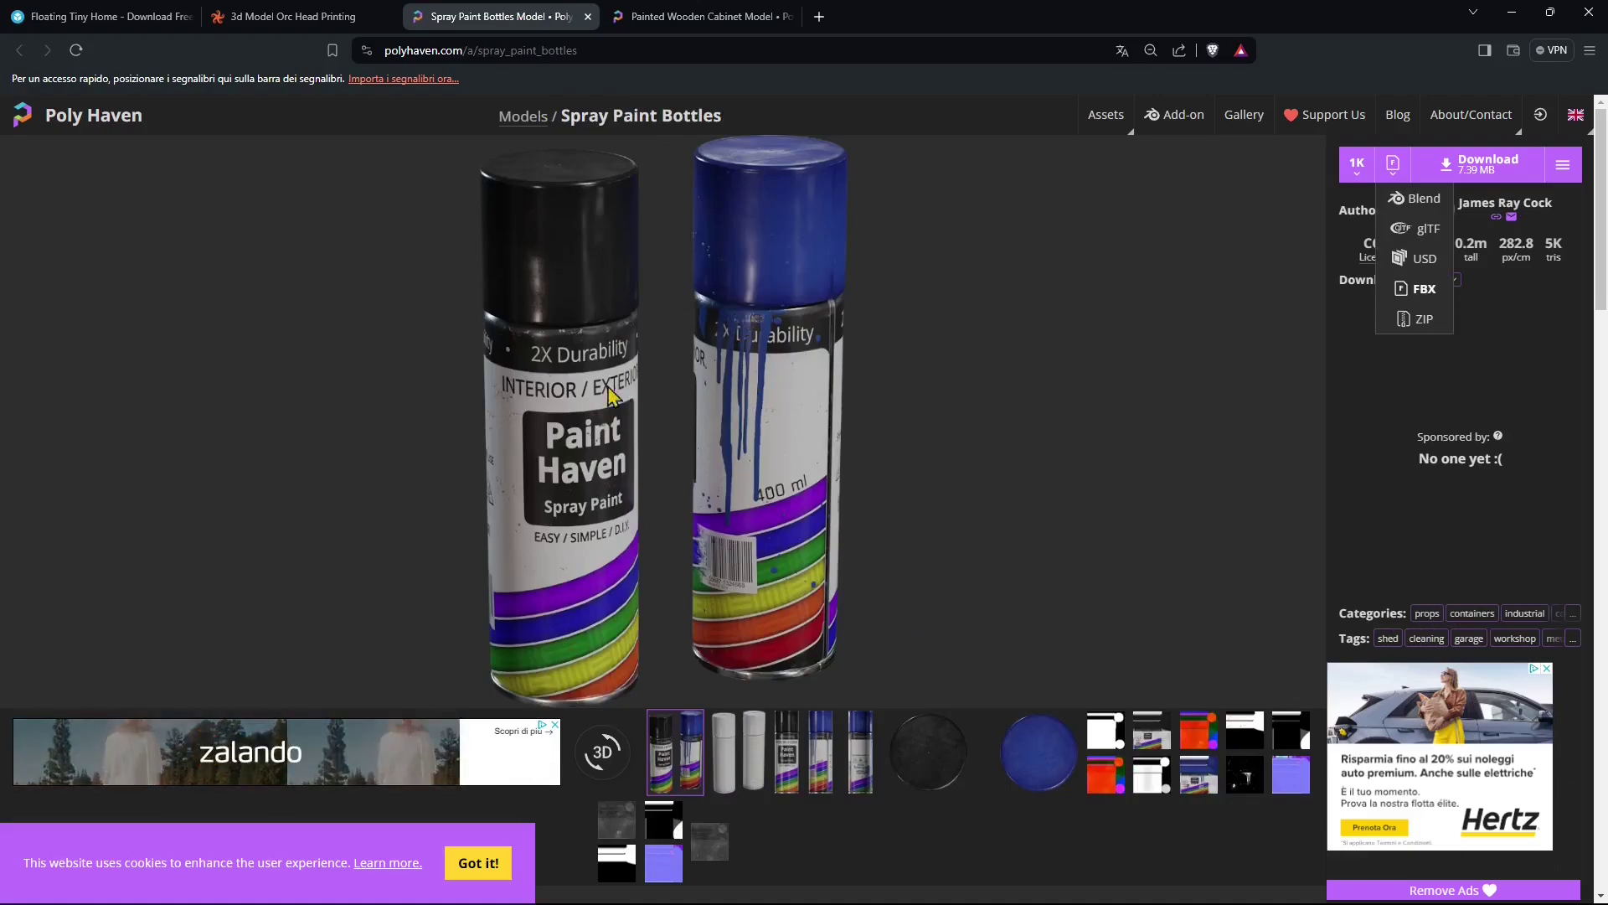
{"action": "left_click", "coordinate": [526, 119]}
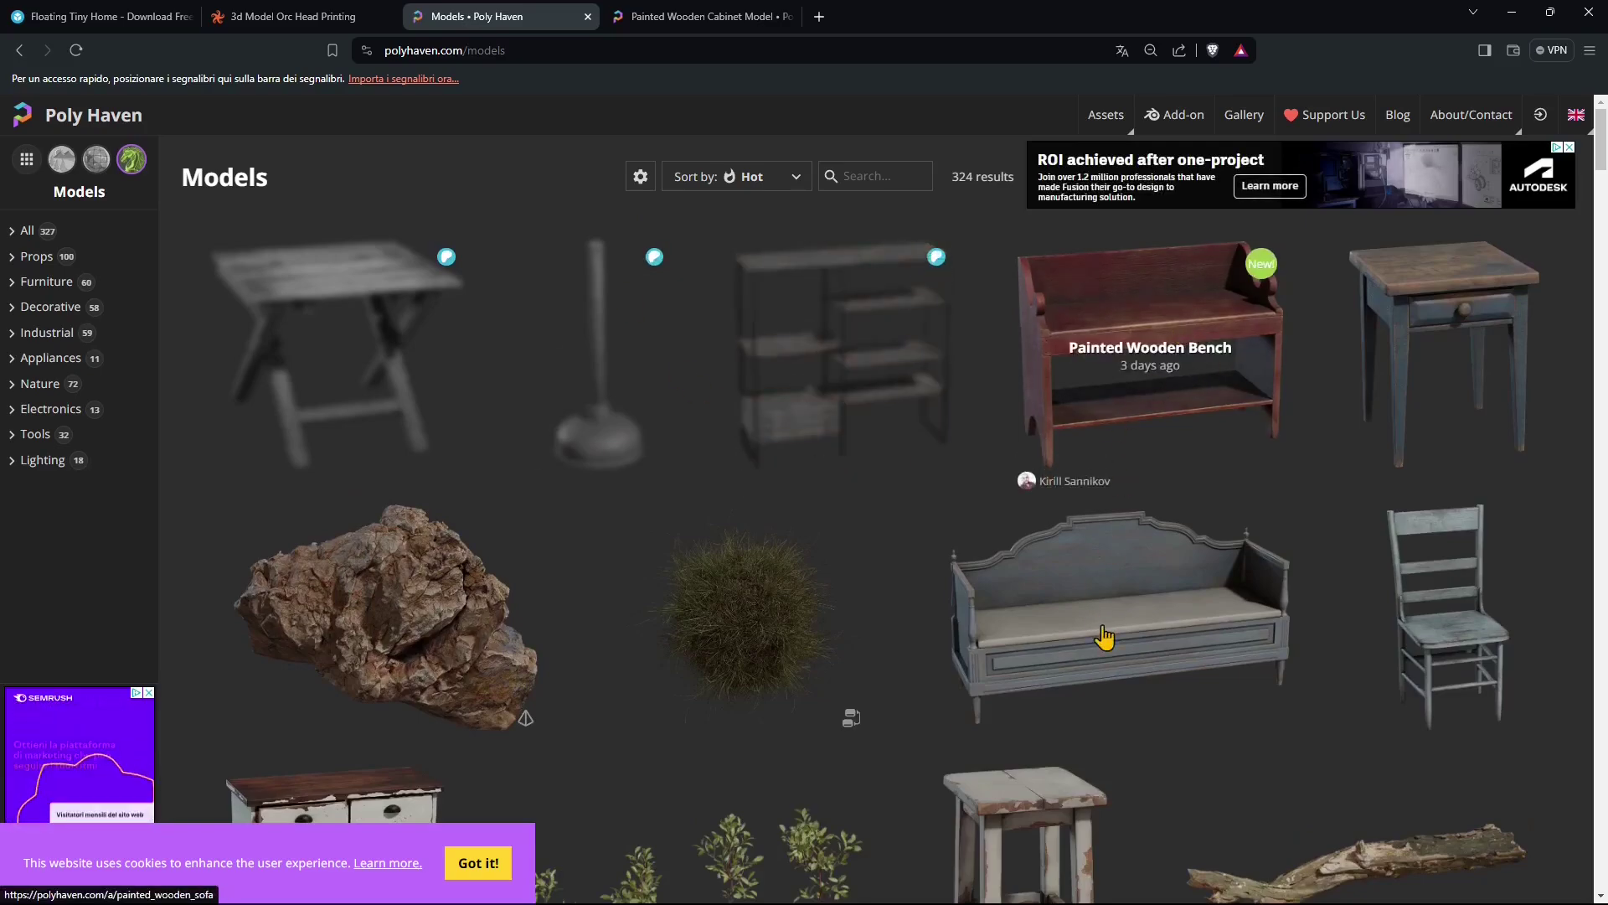
{"action": "scroll", "coordinate": [1097, 681], "scroll_direction": "down", "scroll_amount": 2}
{"action": "scroll", "coordinate": [1098, 681], "scroll_direction": "down", "scroll_amount": 2}
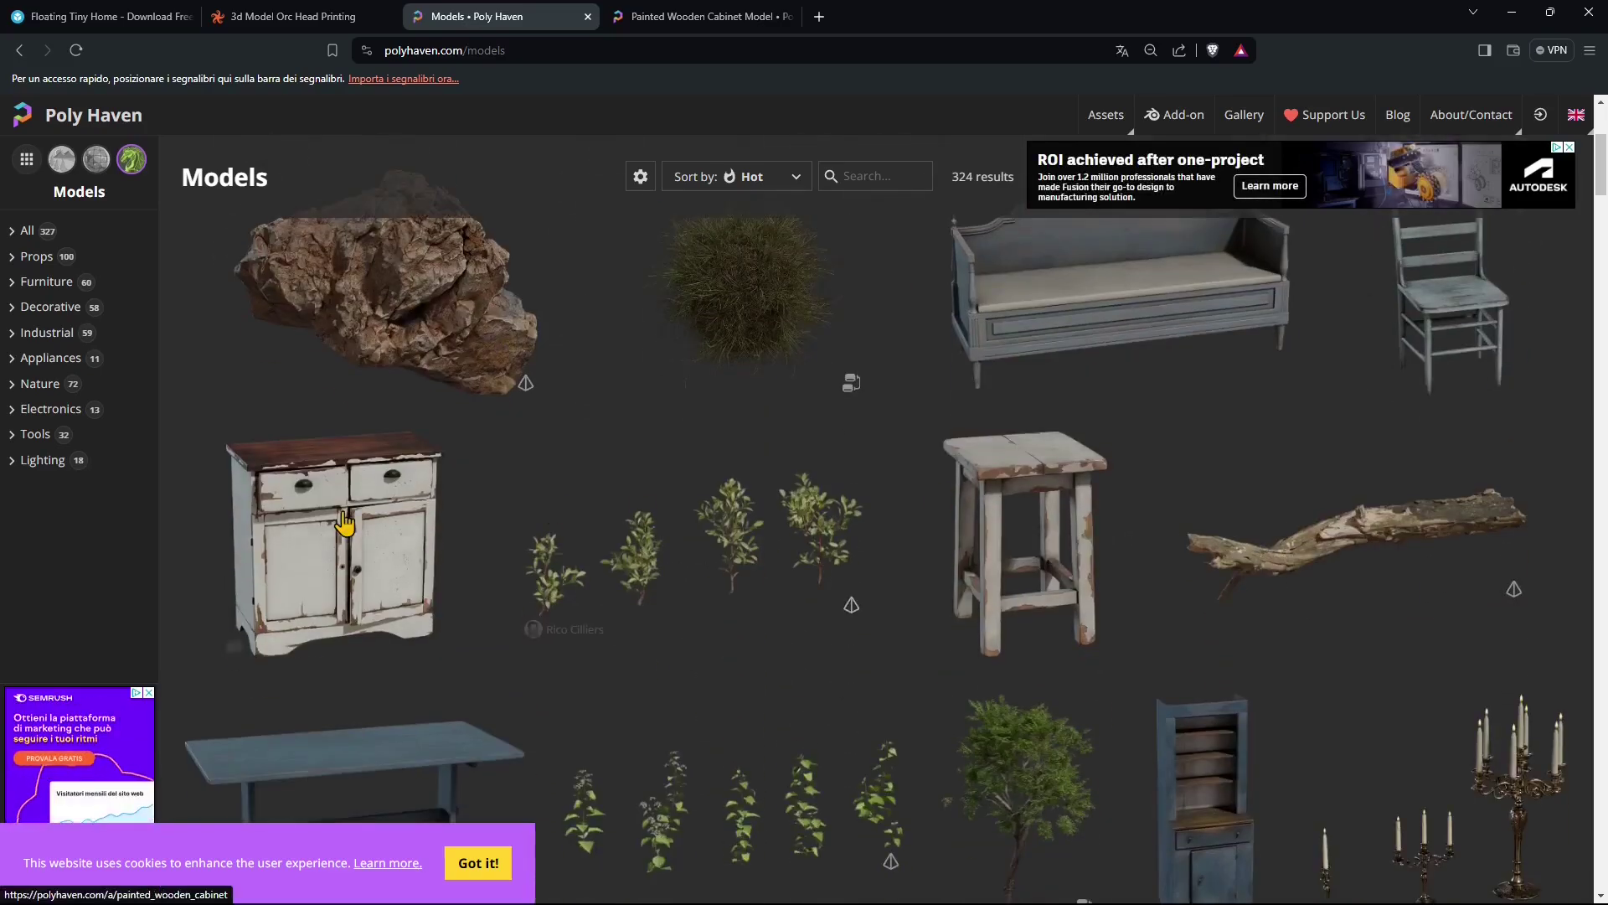
{"action": "scroll", "coordinate": [471, 557], "scroll_direction": "down", "scroll_amount": 2}
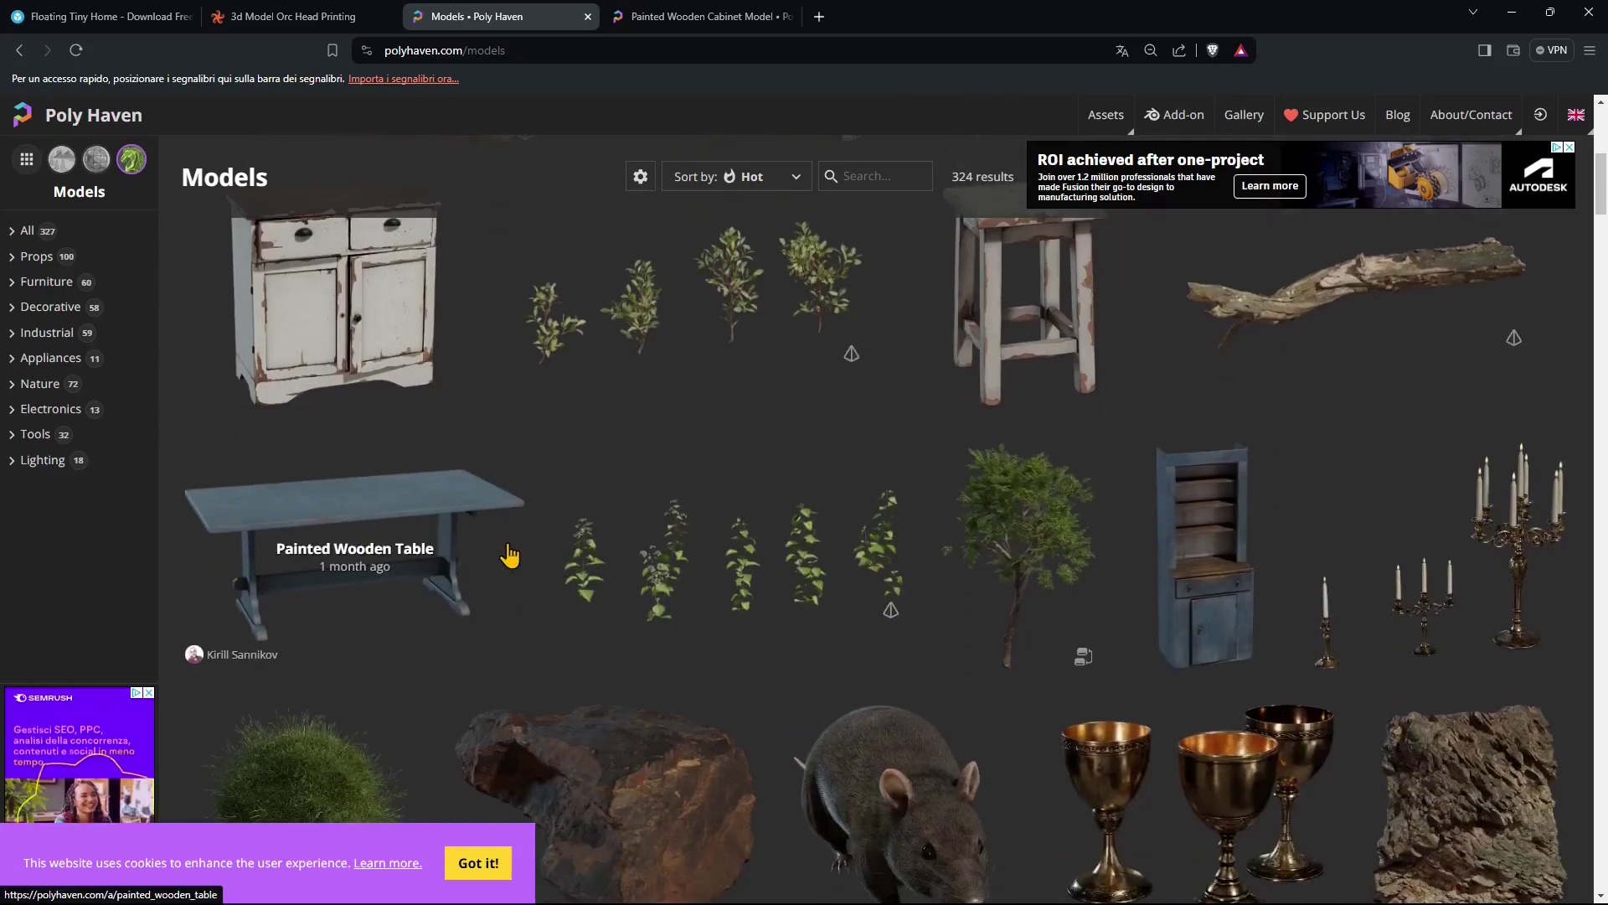
{"action": "scroll", "coordinate": [762, 557], "scroll_direction": "up", "scroll_amount": 1}
{"action": "scroll", "coordinate": [1156, 539], "scroll_direction": "down", "scroll_amount": 6}
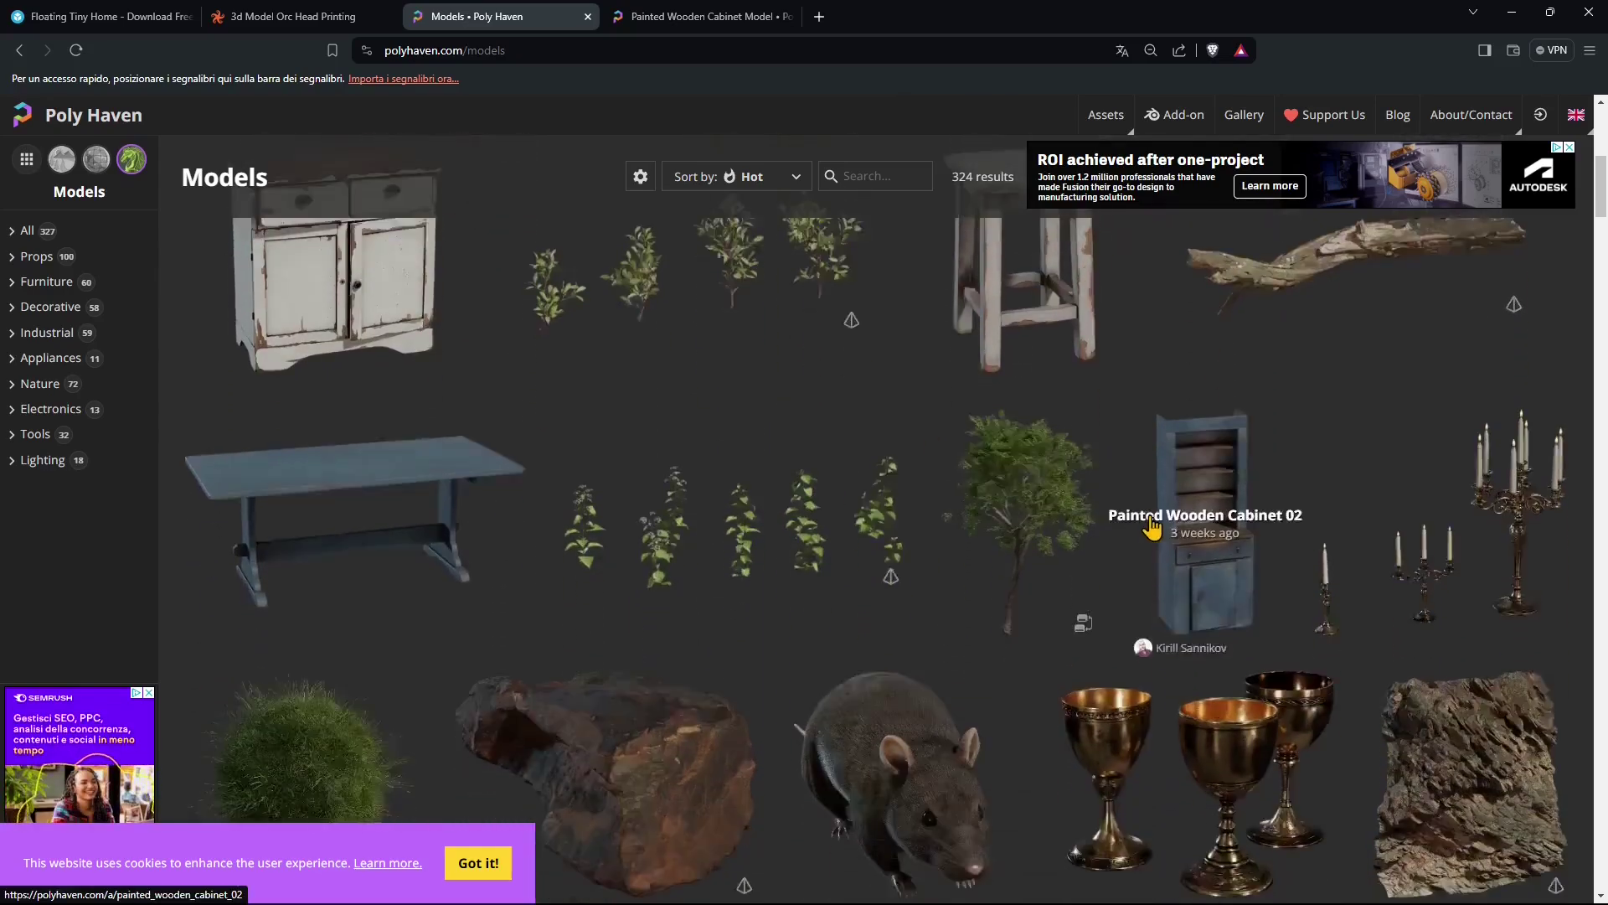
{"action": "scroll", "coordinate": [1185, 565], "scroll_direction": "down", "scroll_amount": 3}
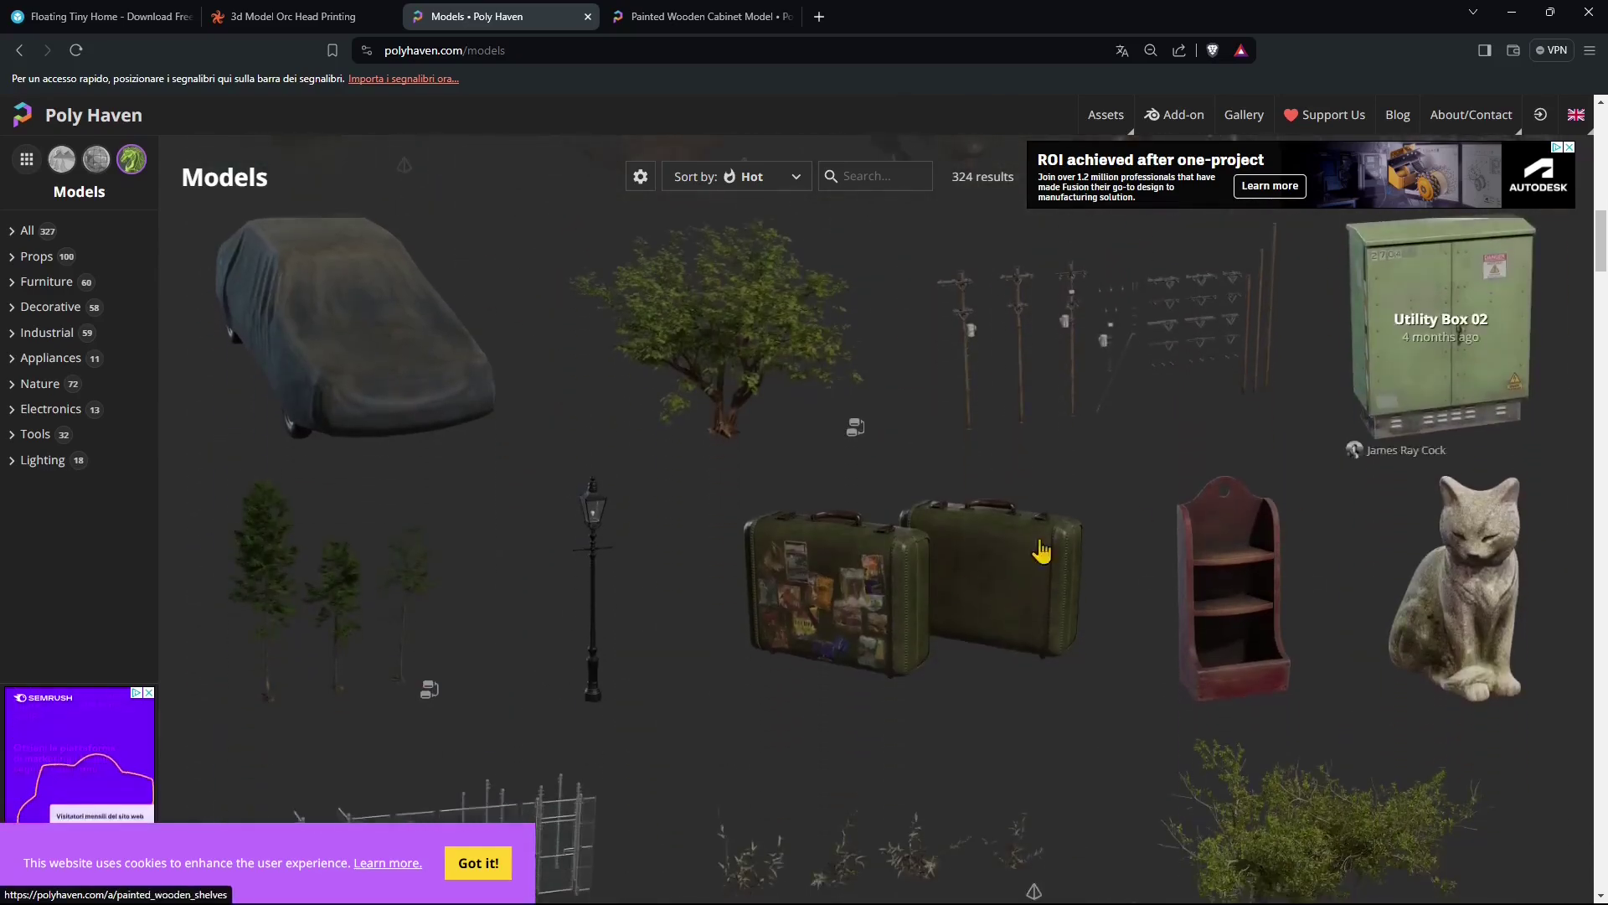
{"action": "scroll", "coordinate": [1037, 550], "scroll_direction": "down", "scroll_amount": 3}
Duplicate the Painted Wooden Cabinet page and use the copy to search the web for images of "substance 3d"
{"action": "left_click", "coordinate": [695, 18]}
{"action": "right_click", "coordinate": [694, 18]}
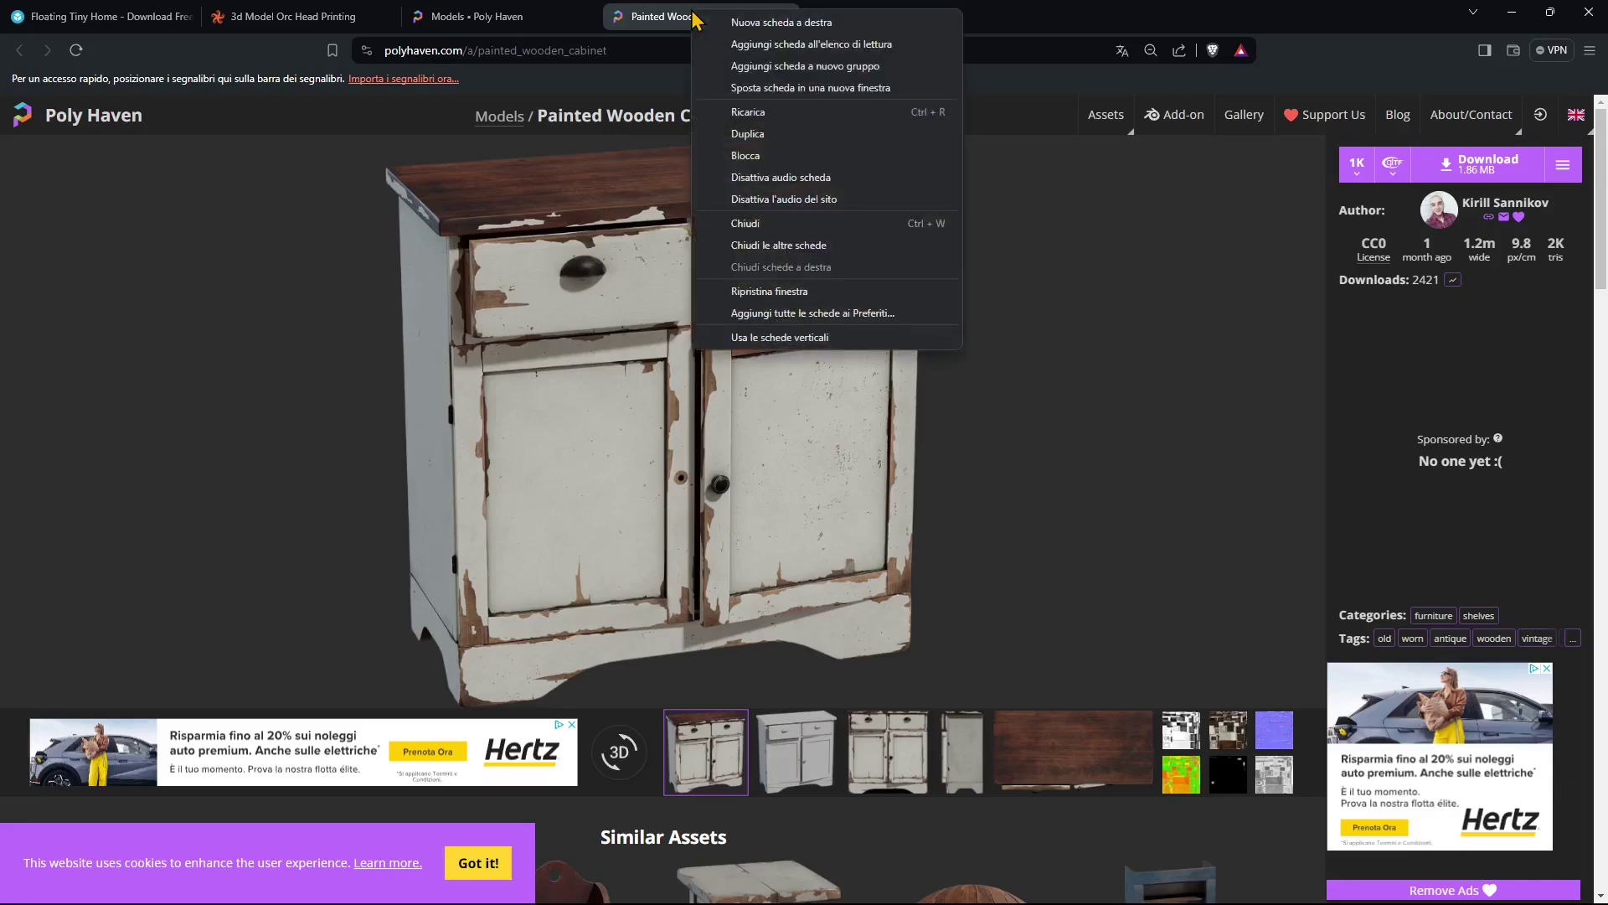
{"action": "left_click", "coordinate": [846, 137]}
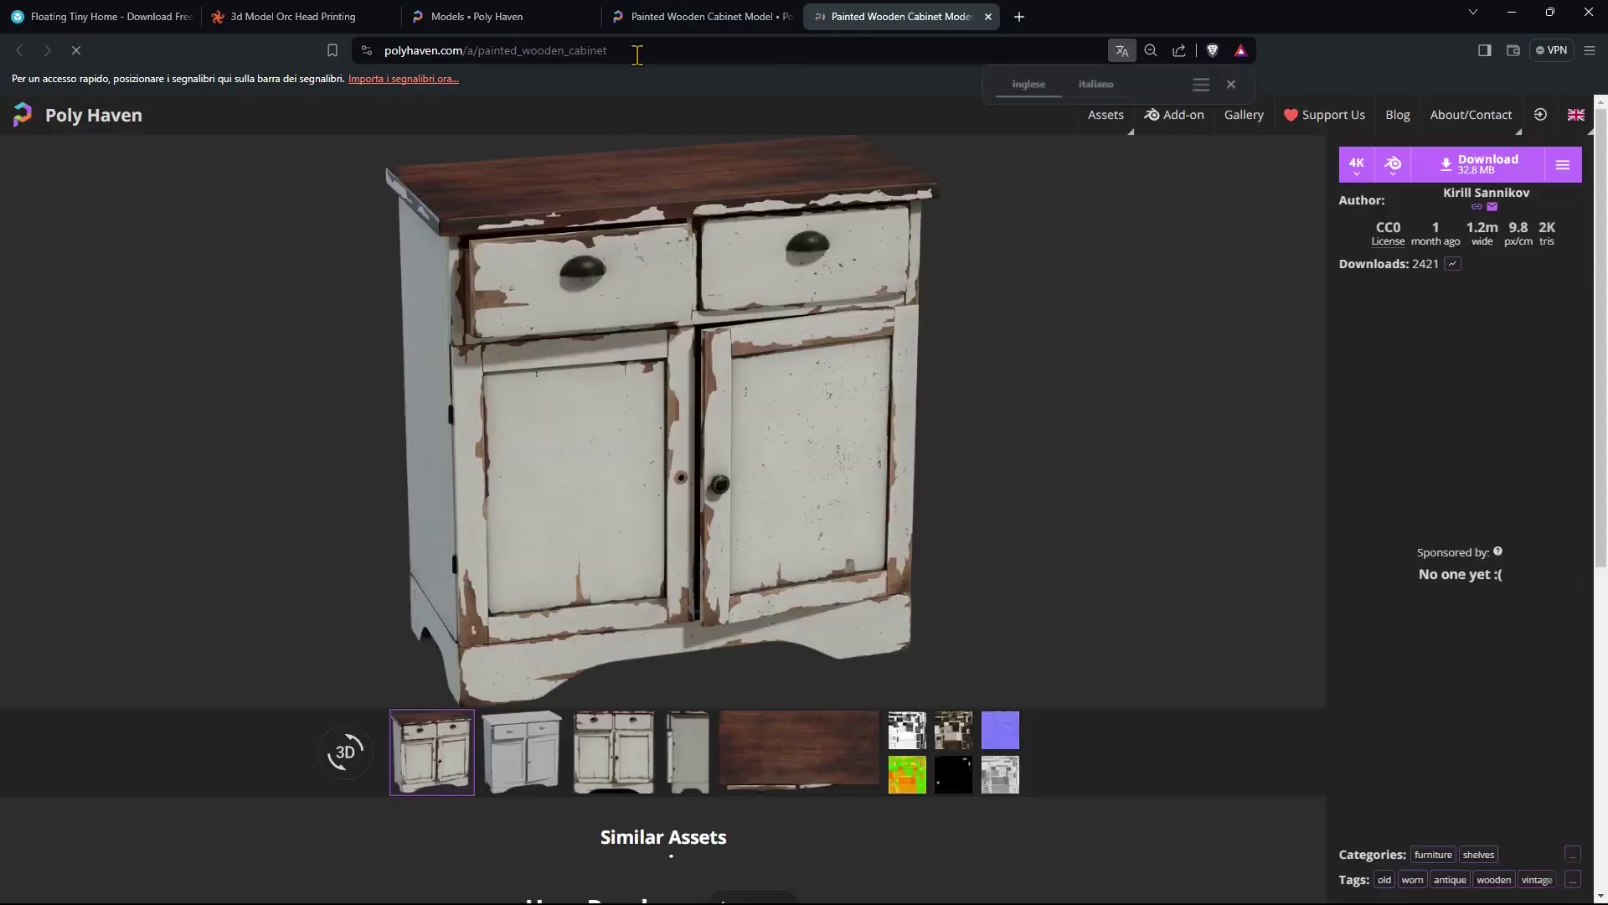
{"action": "left_click", "coordinate": [636, 52]}
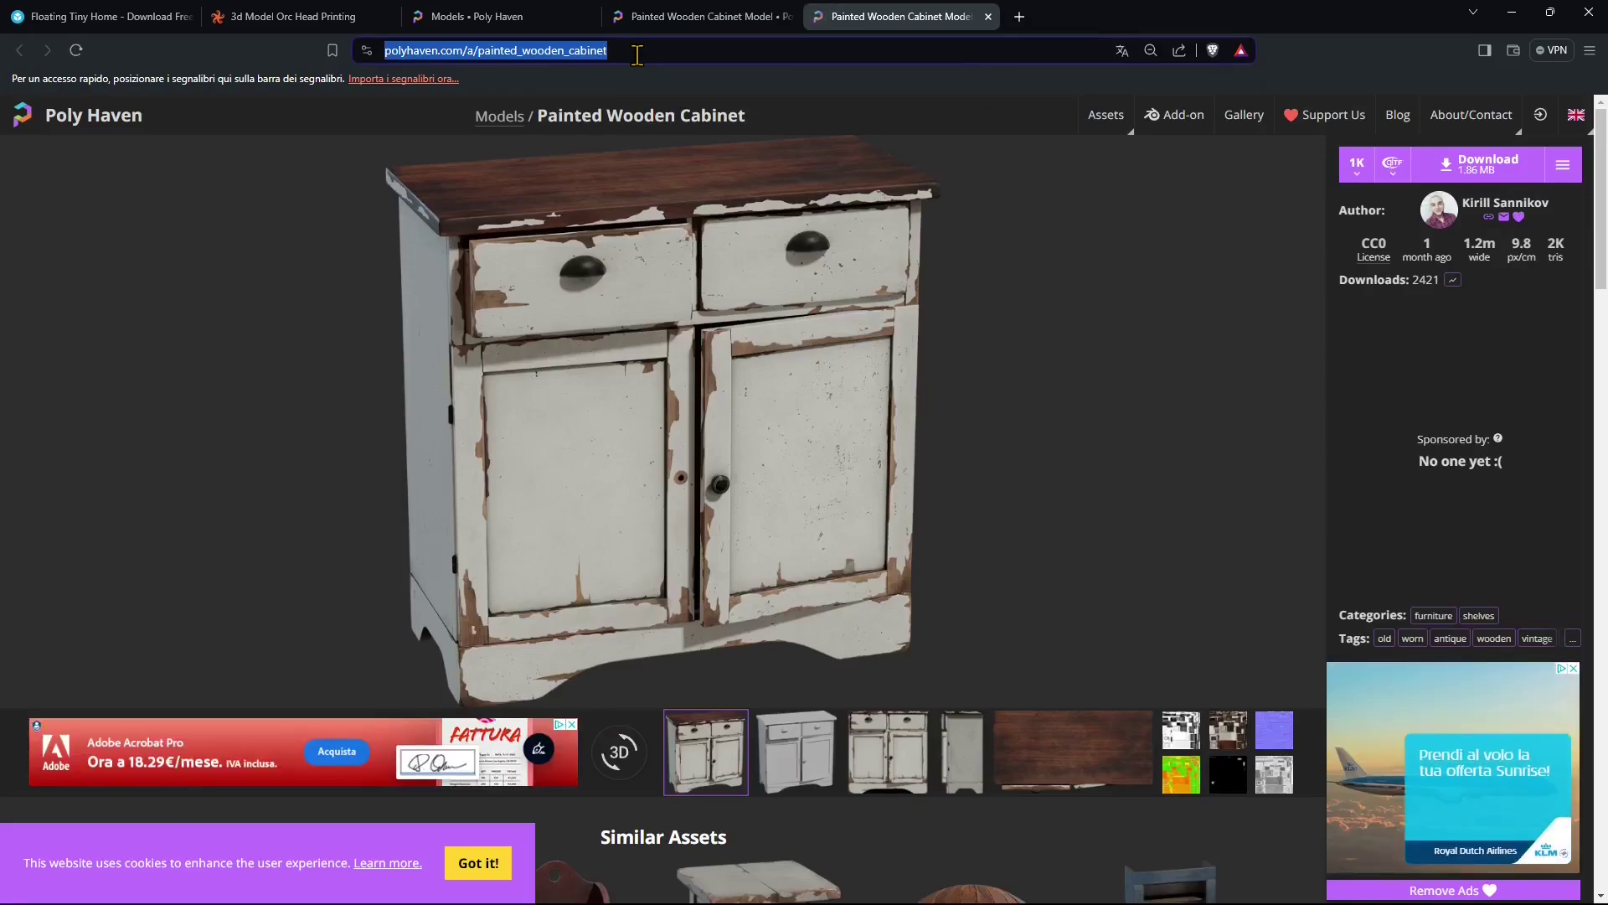
{"action": "type", "text": "substance 3"}
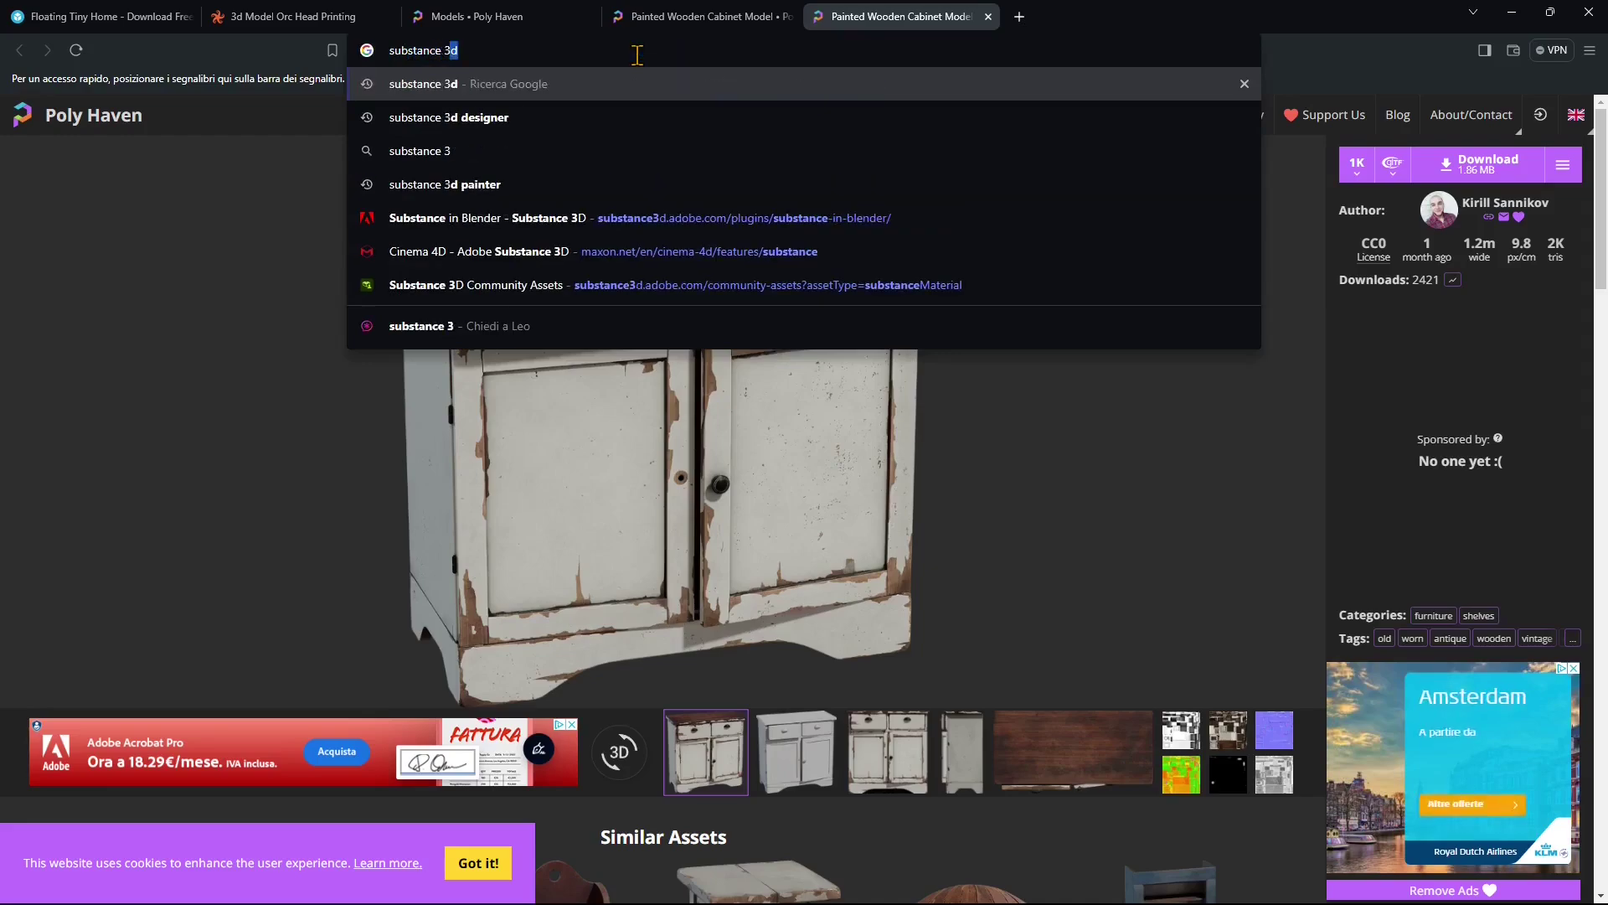
{"action": "type", "text": "d"}
{"action": "key", "text": "Return"}
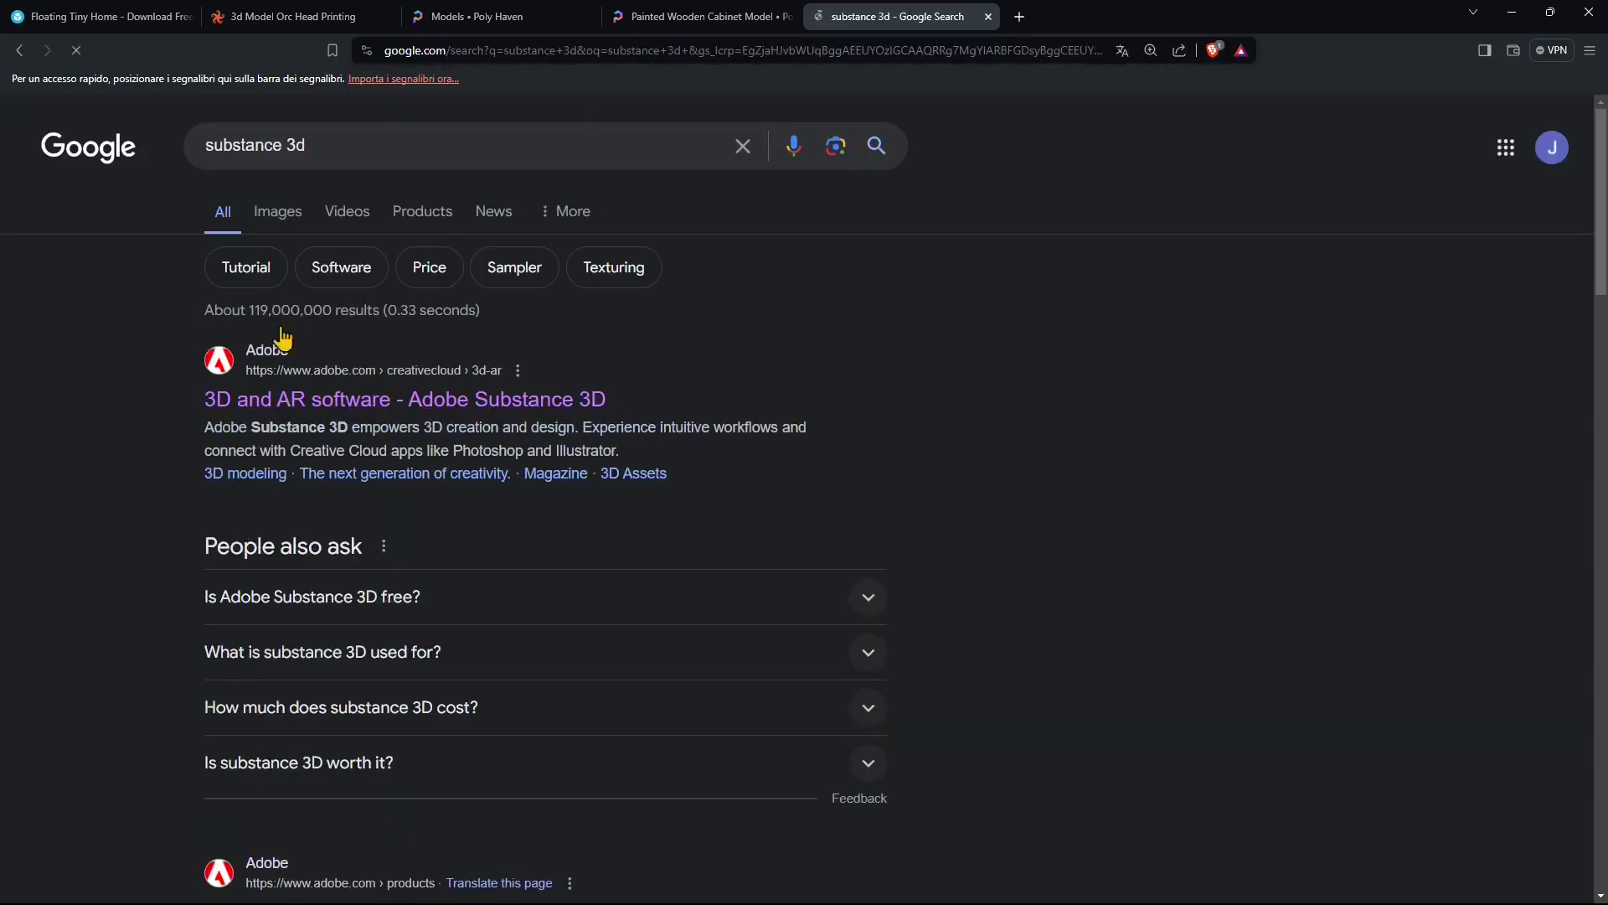
{"action": "left_click", "coordinate": [276, 220]}
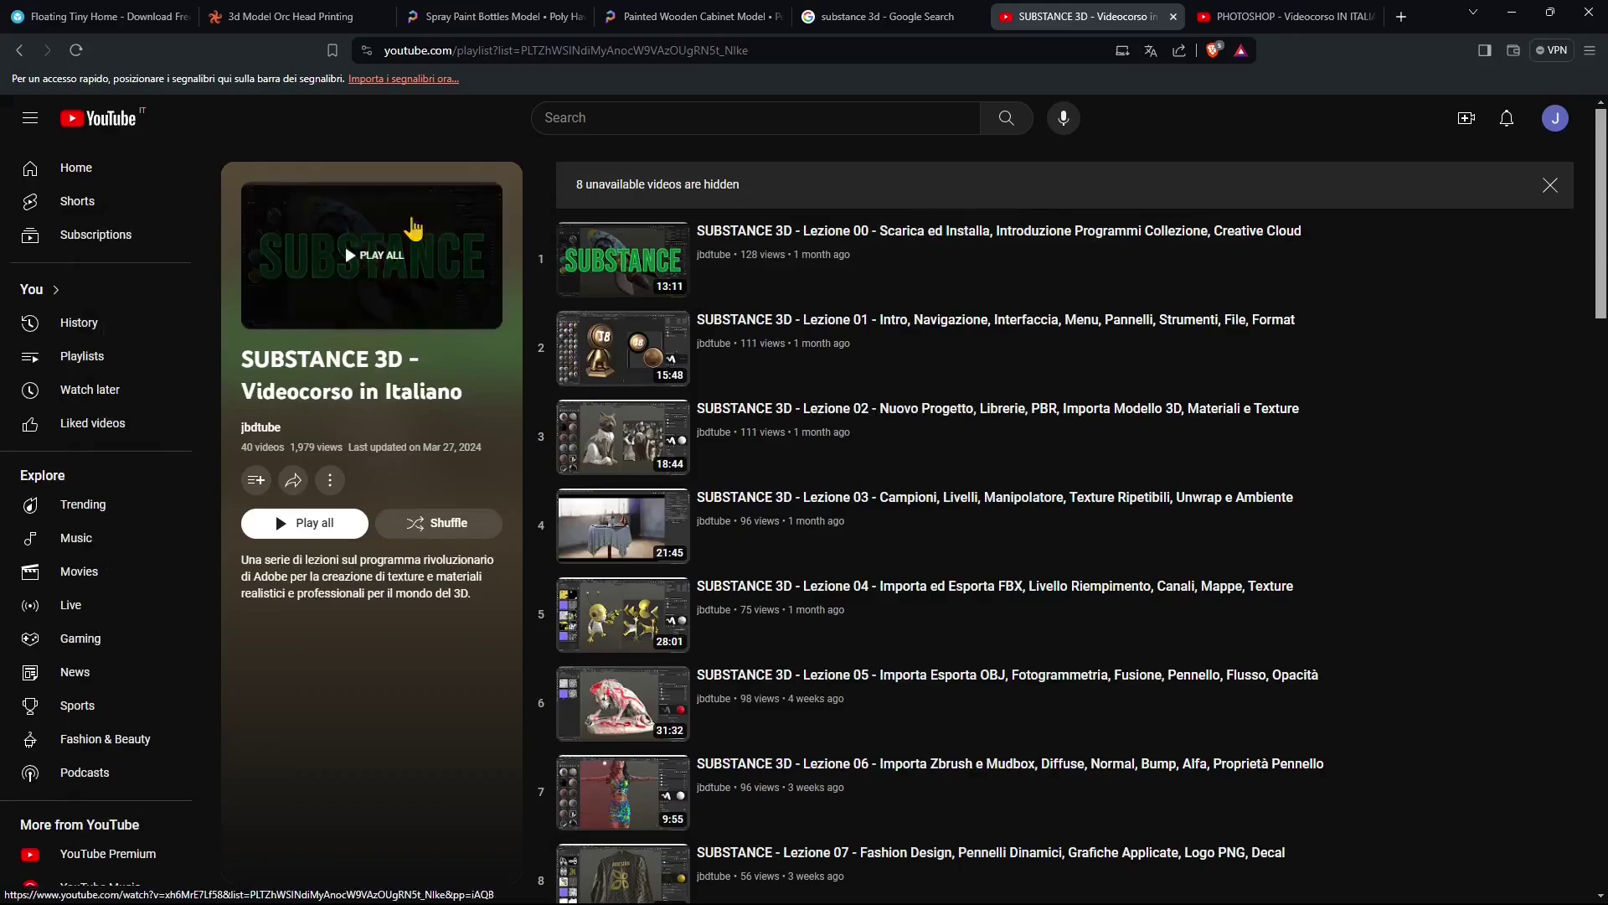
Look through the lessons listed in the SUBSTANCE 3D and PHOTOSHOP video course playlists on YouTube
{"action": "scroll", "coordinate": [913, 486], "scroll_direction": "down", "scroll_amount": 12}
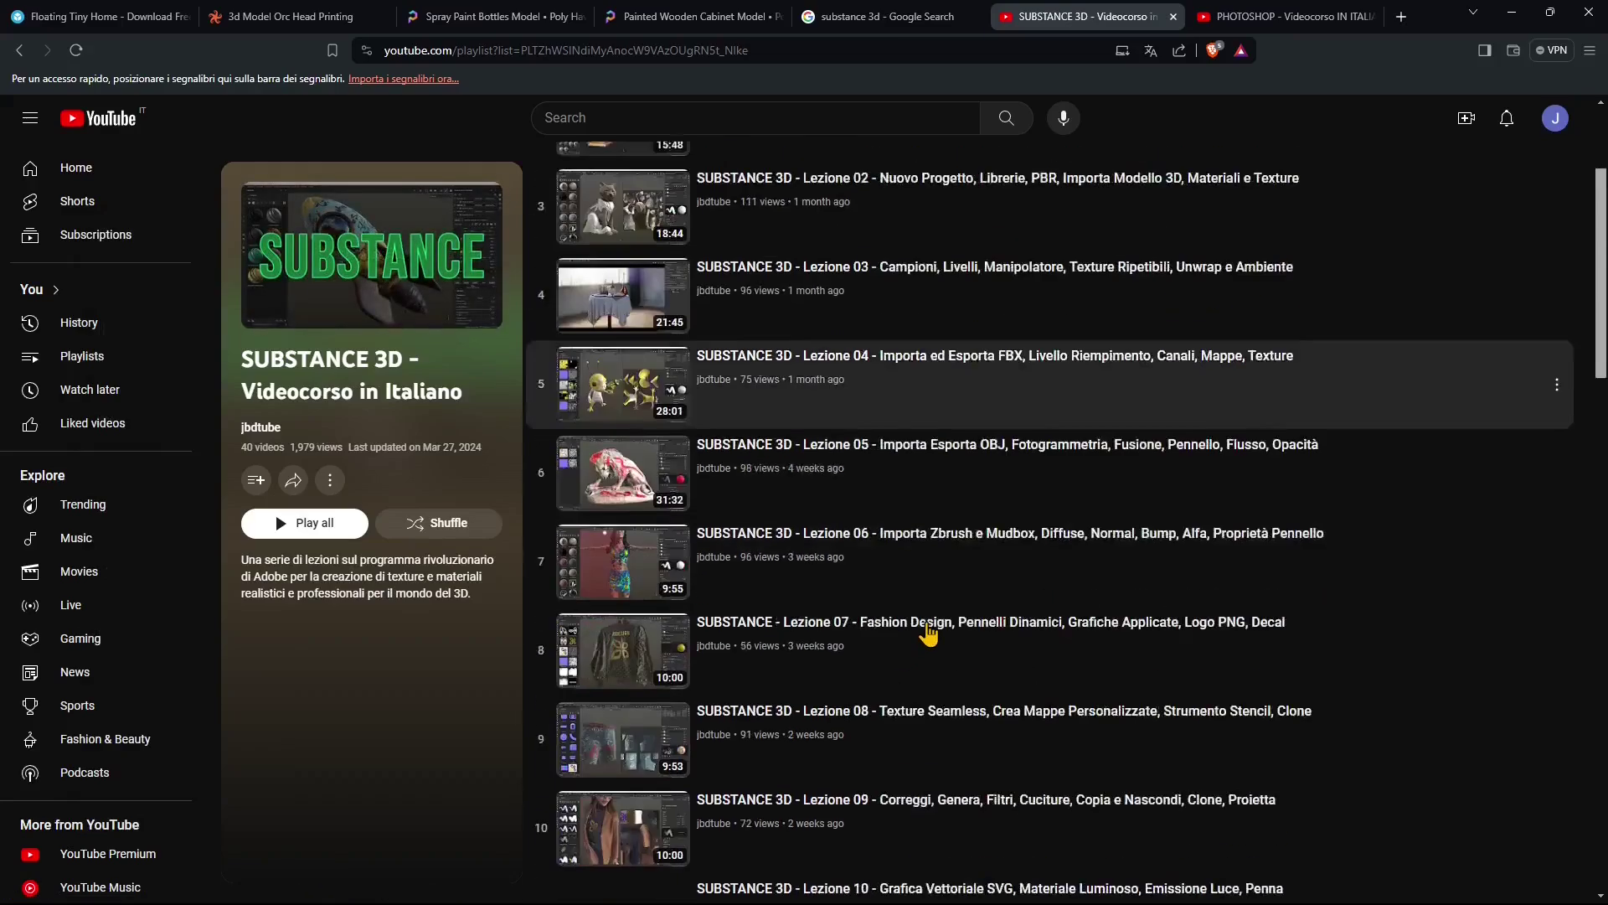
{"action": "scroll", "coordinate": [877, 617], "scroll_direction": "down", "scroll_amount": 6}
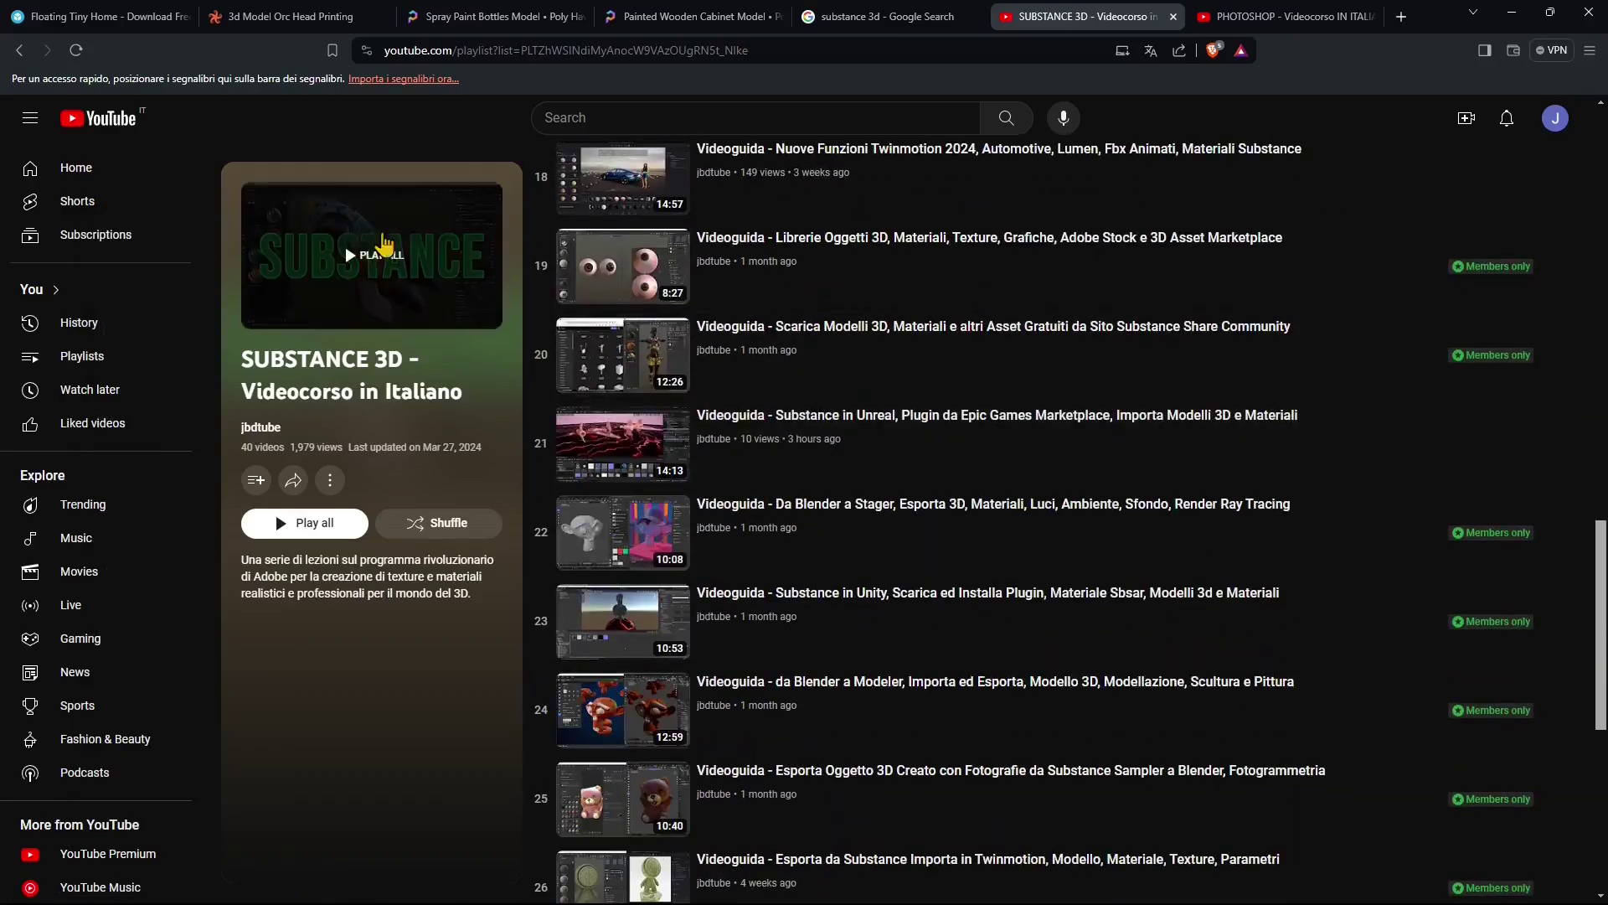
{"action": "left_click", "coordinate": [1265, 15]}
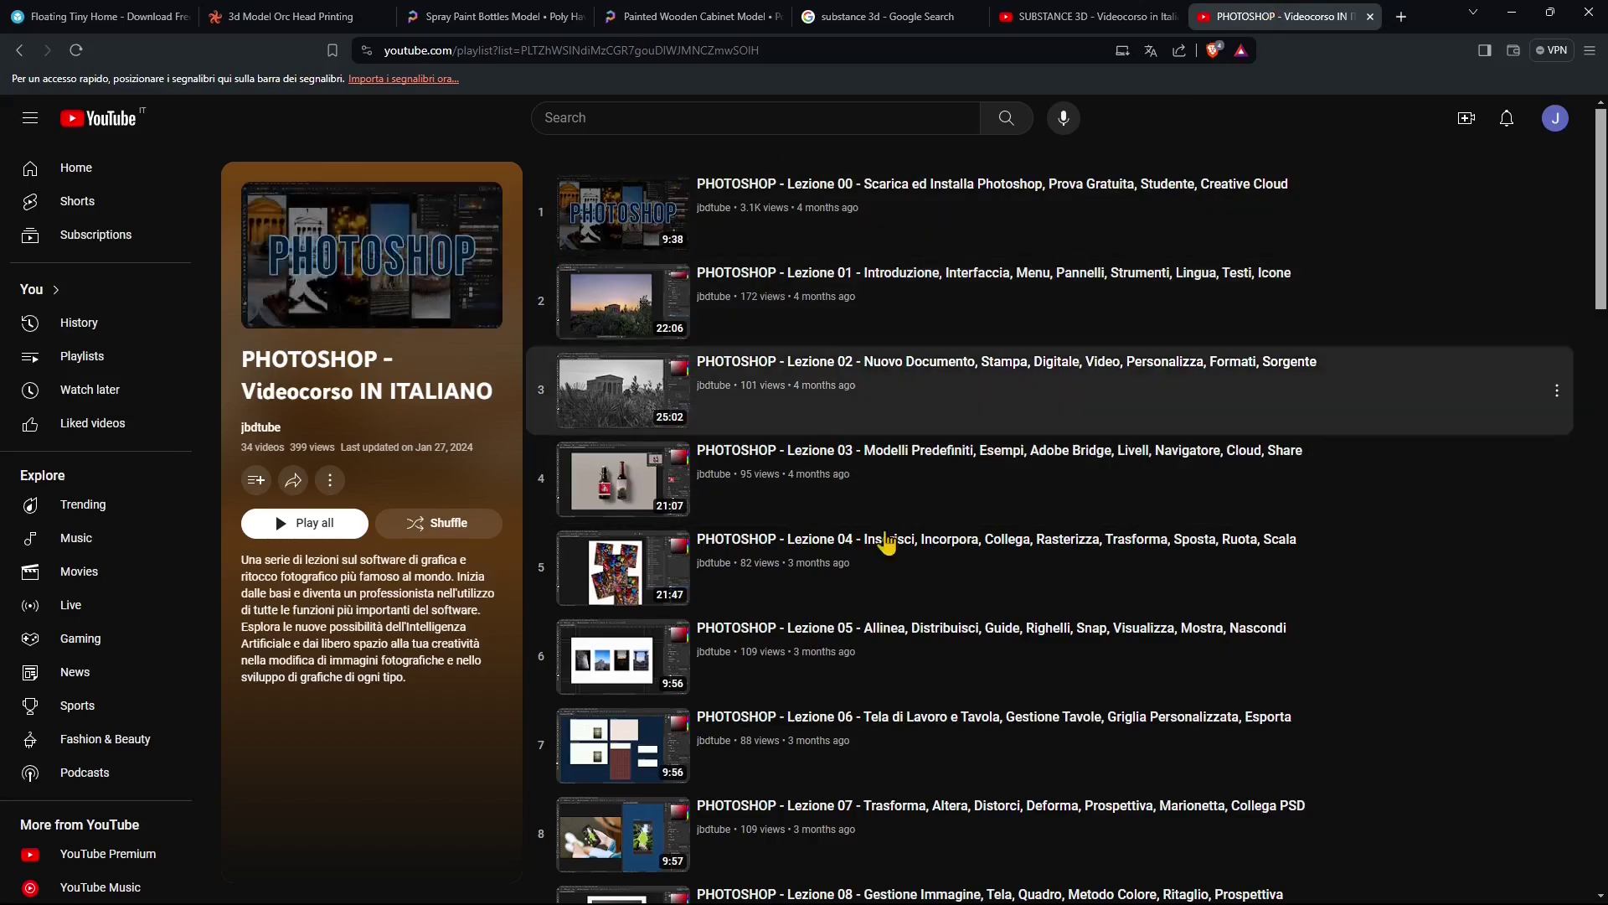
{"action": "scroll", "coordinate": [892, 561], "scroll_direction": "down", "scroll_amount": 7}
{"action": "scroll", "coordinate": [905, 591], "scroll_direction": "down", "scroll_amount": 15}
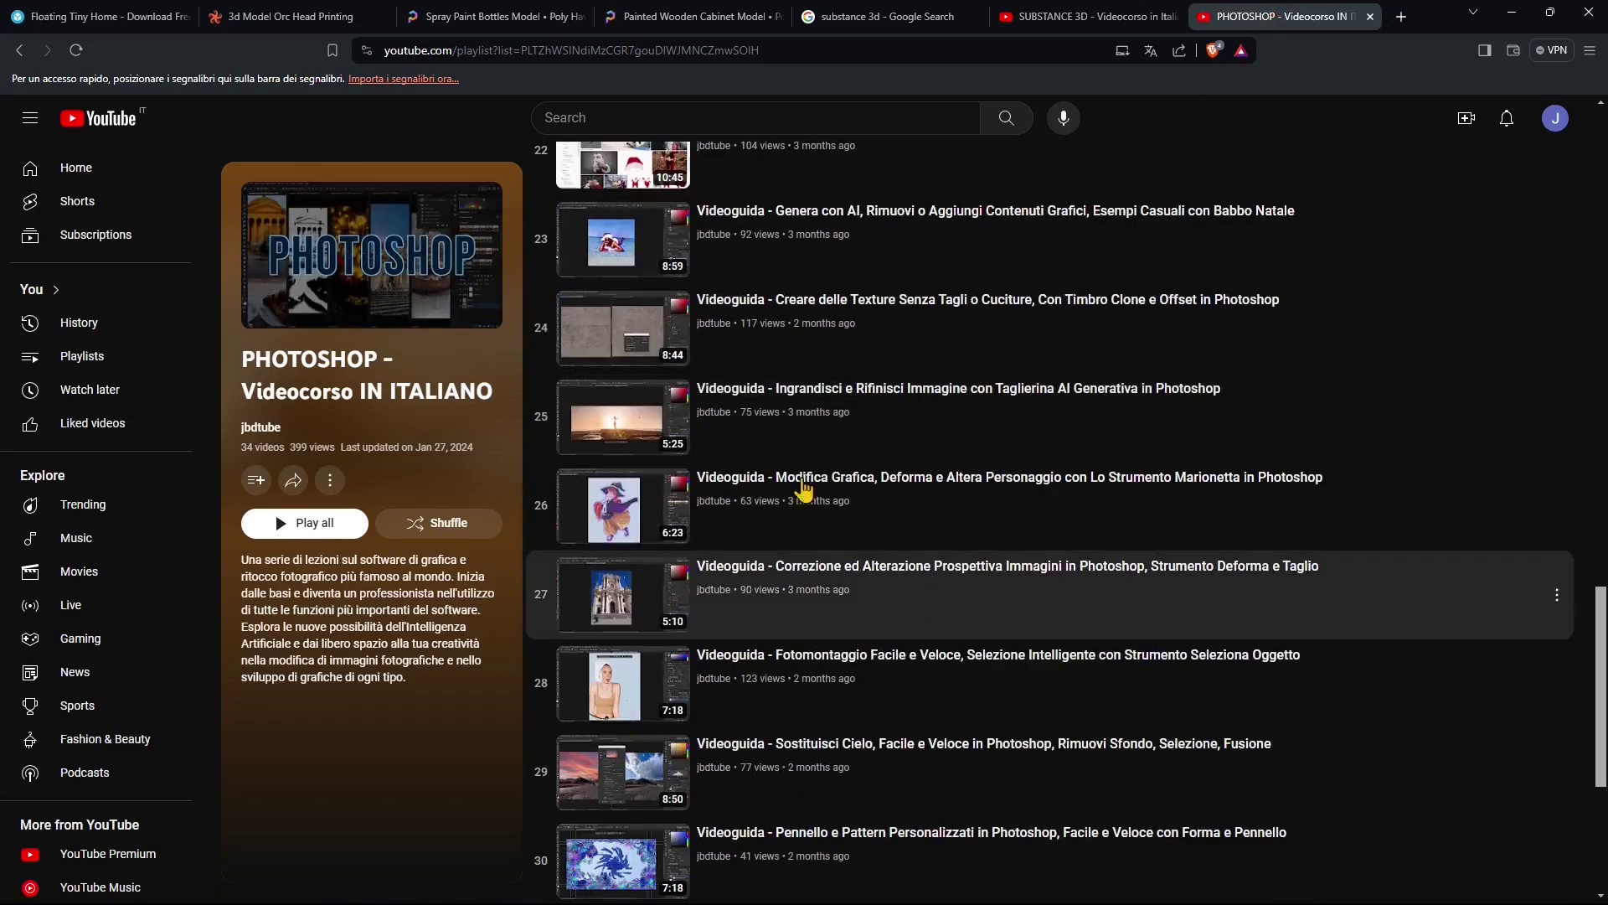
{"action": "scroll", "coordinate": [810, 511], "scroll_direction": "down", "scroll_amount": 4}
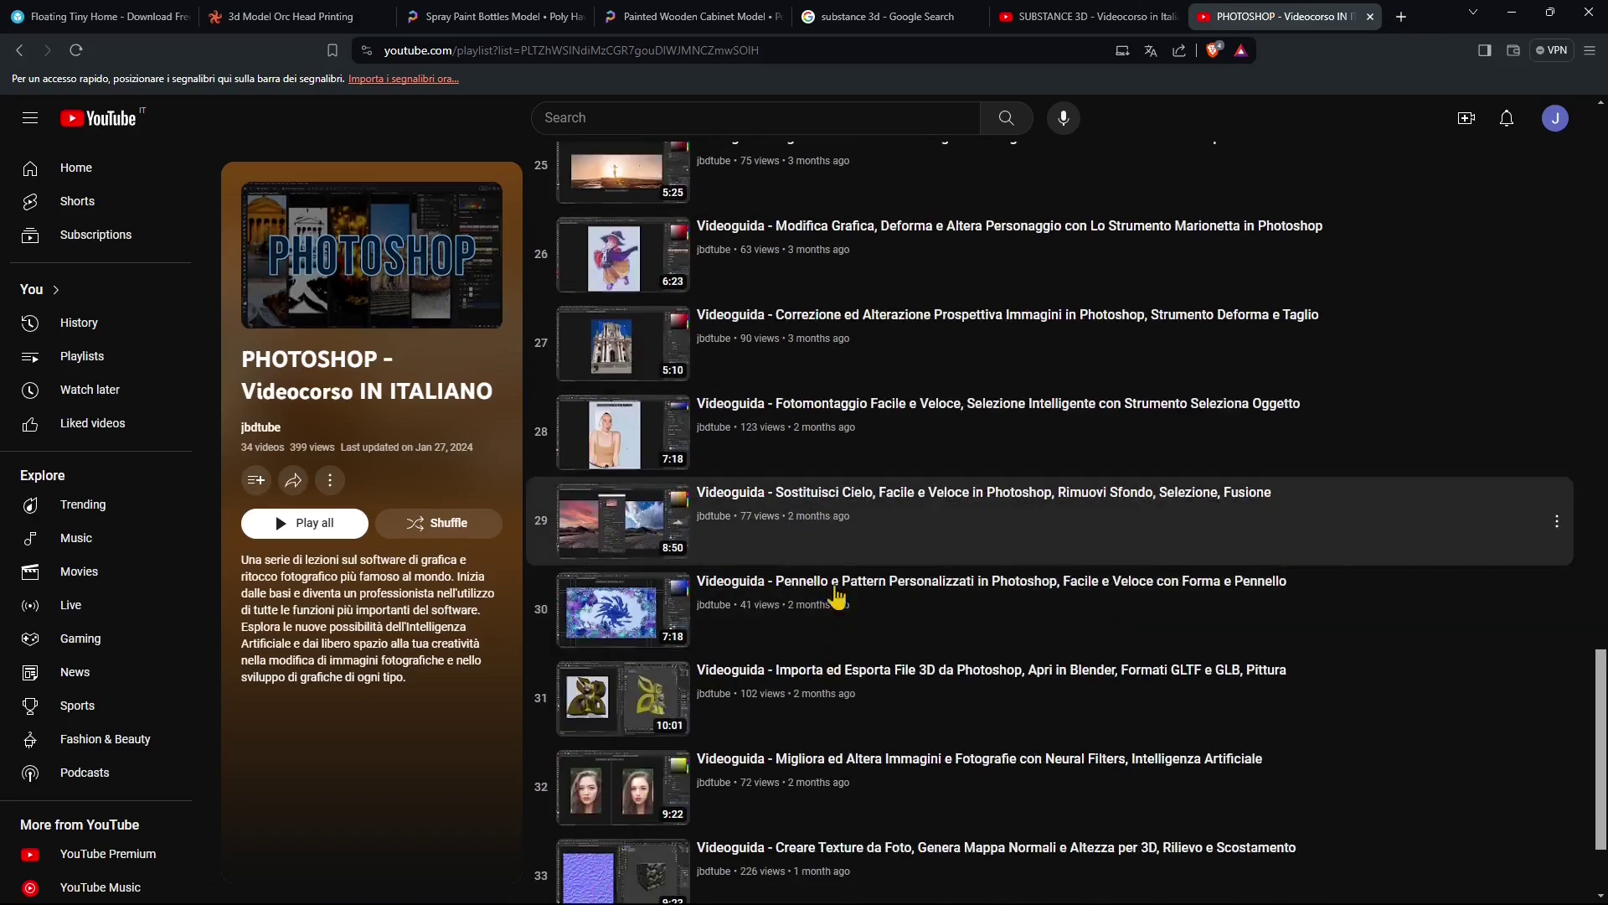
{"action": "scroll", "coordinate": [834, 687], "scroll_direction": "down", "scroll_amount": 1}
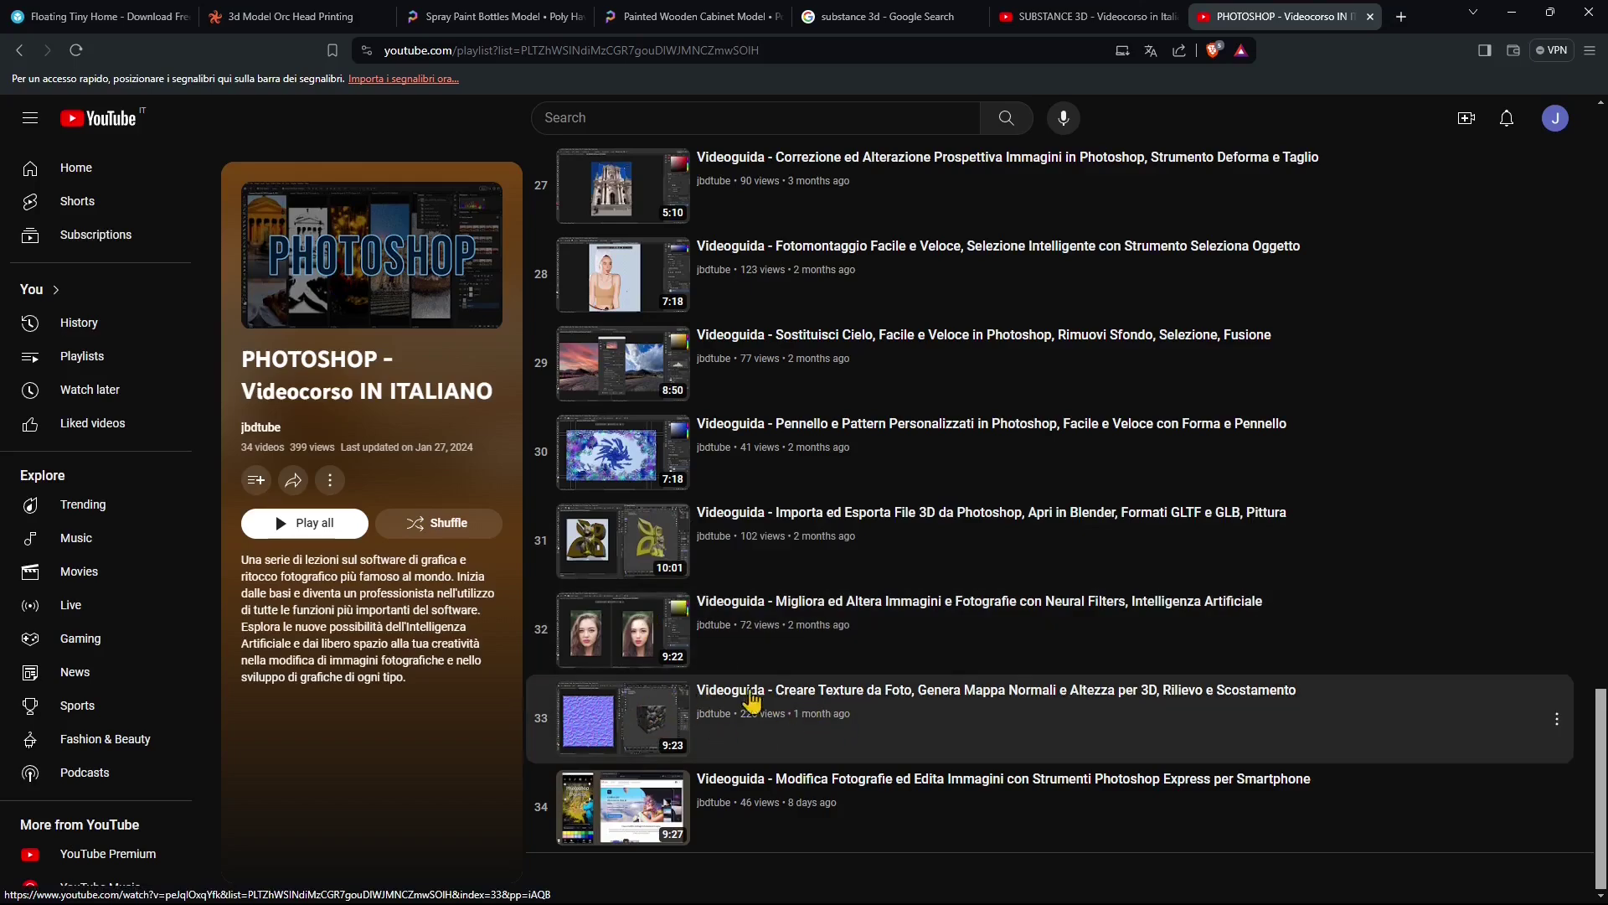
{"action": "scroll", "coordinate": [695, 711], "scroll_direction": "up", "scroll_amount": 2}
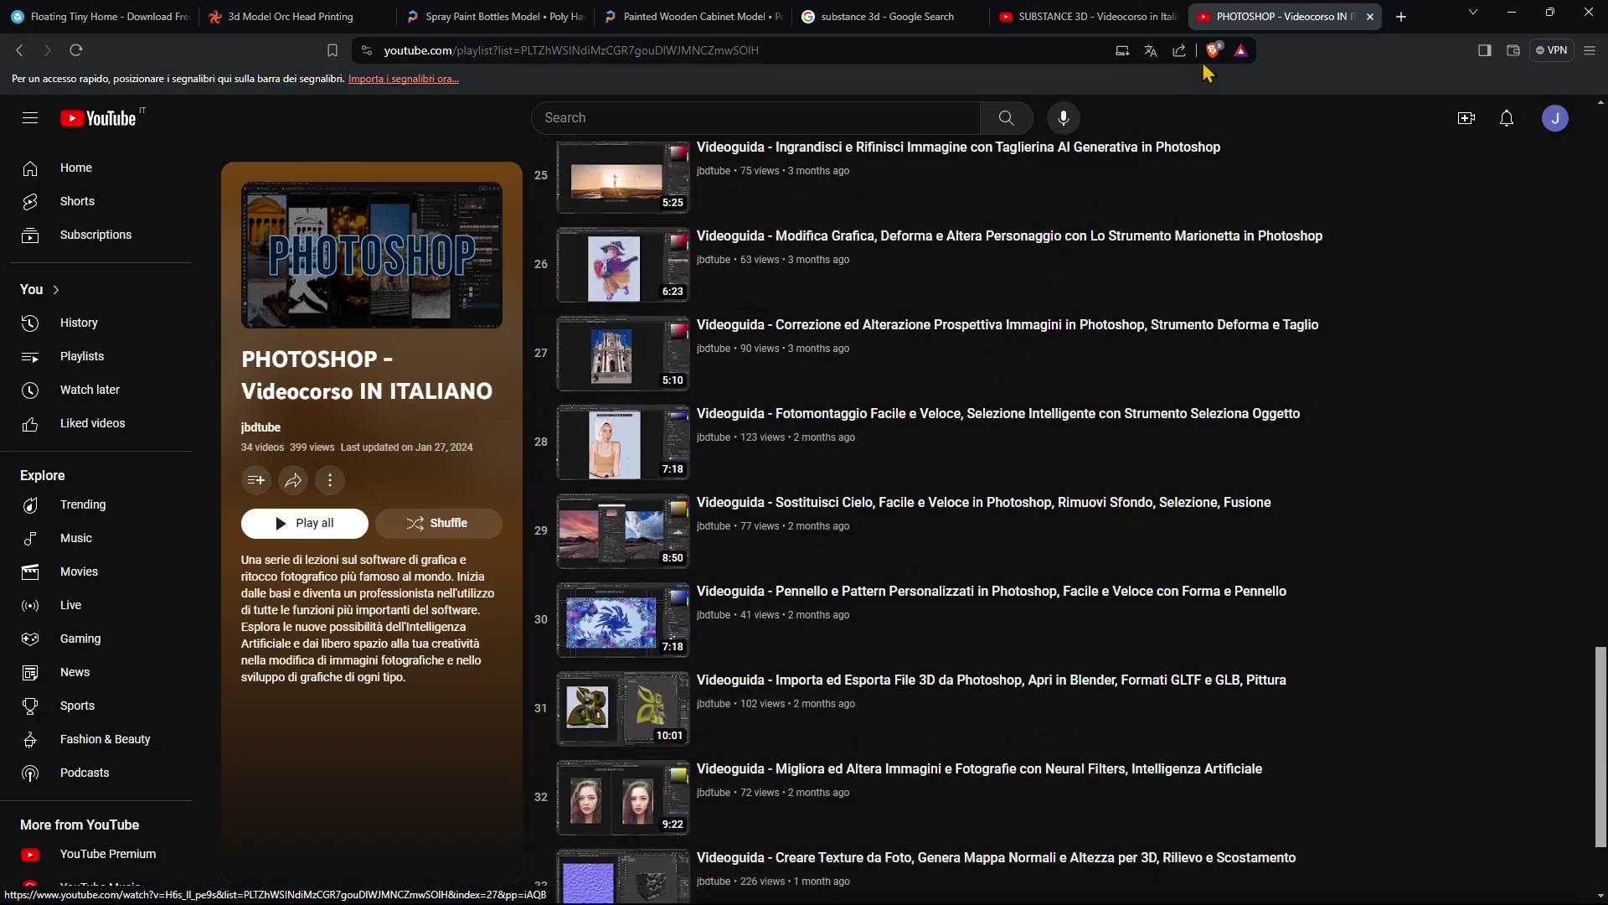
Duplicate the PHOTOSHOP playlist page and use the copy to search the web for "normal map"
{"action": "right_click", "coordinate": [1248, 16]}
{"action": "left_click", "coordinate": [1290, 129]}
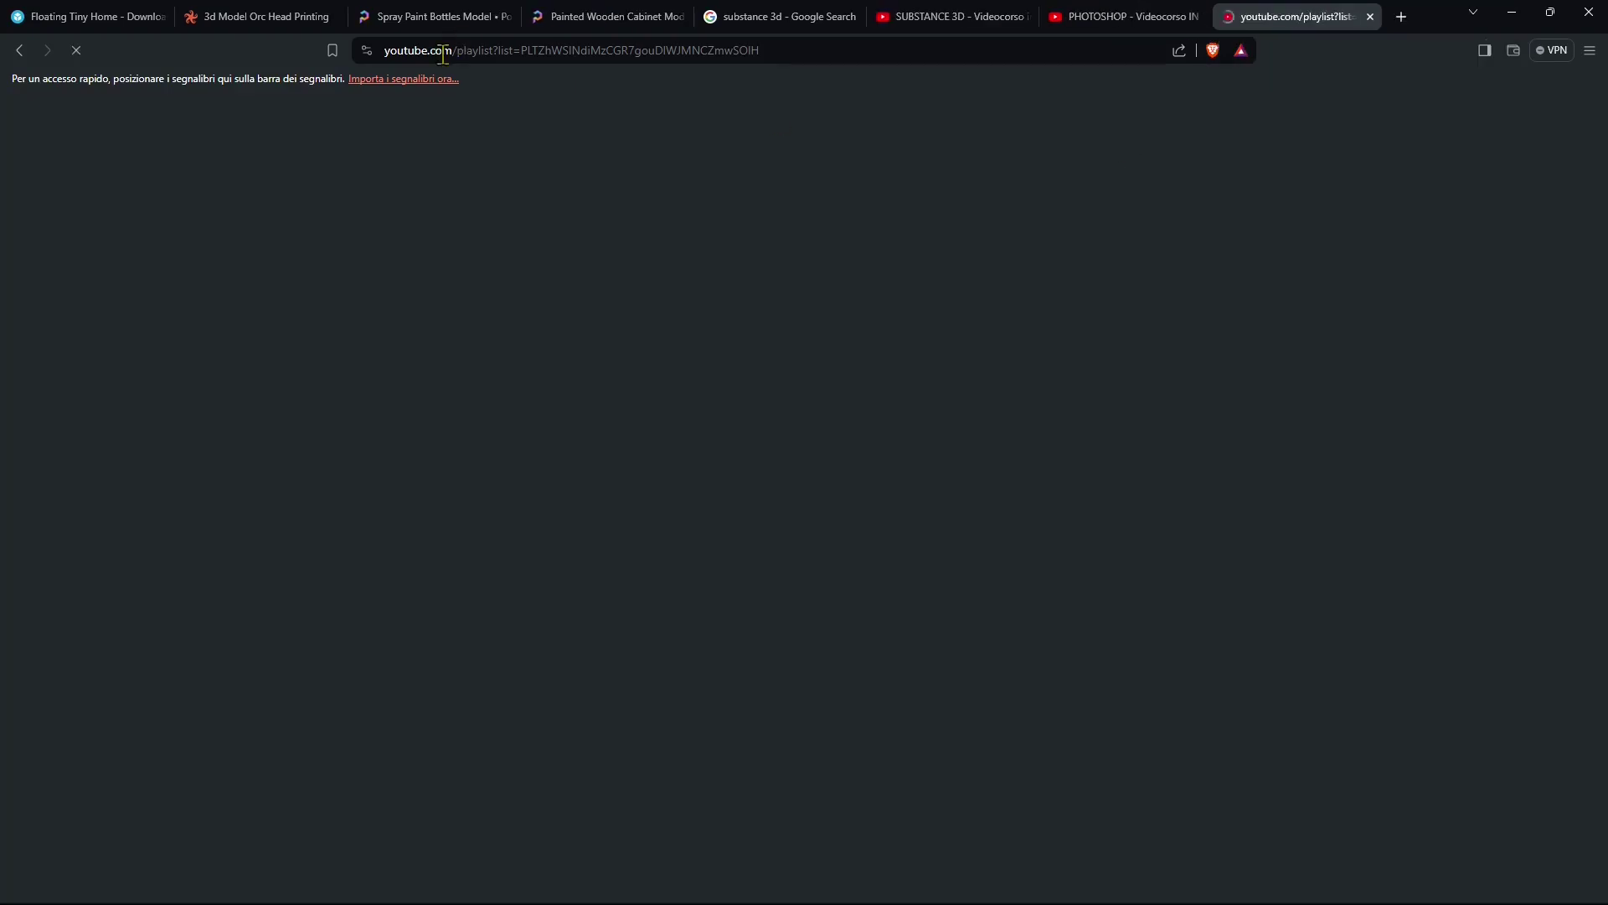
{"action": "left_click", "coordinate": [443, 52]}
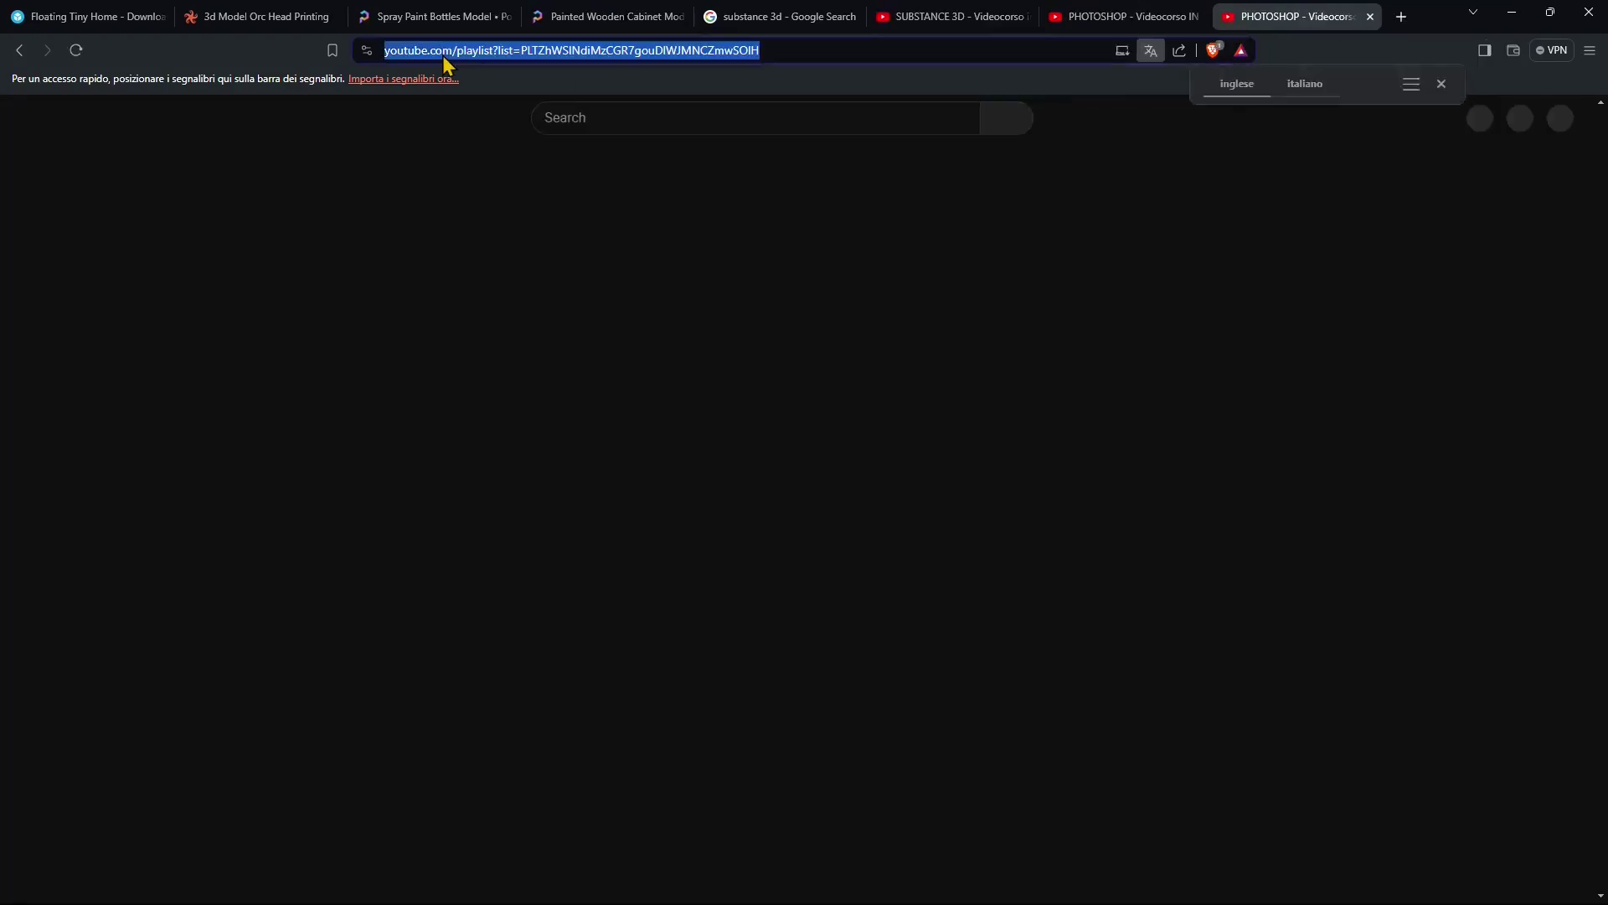
{"action": "type", "text": "nomal map"}
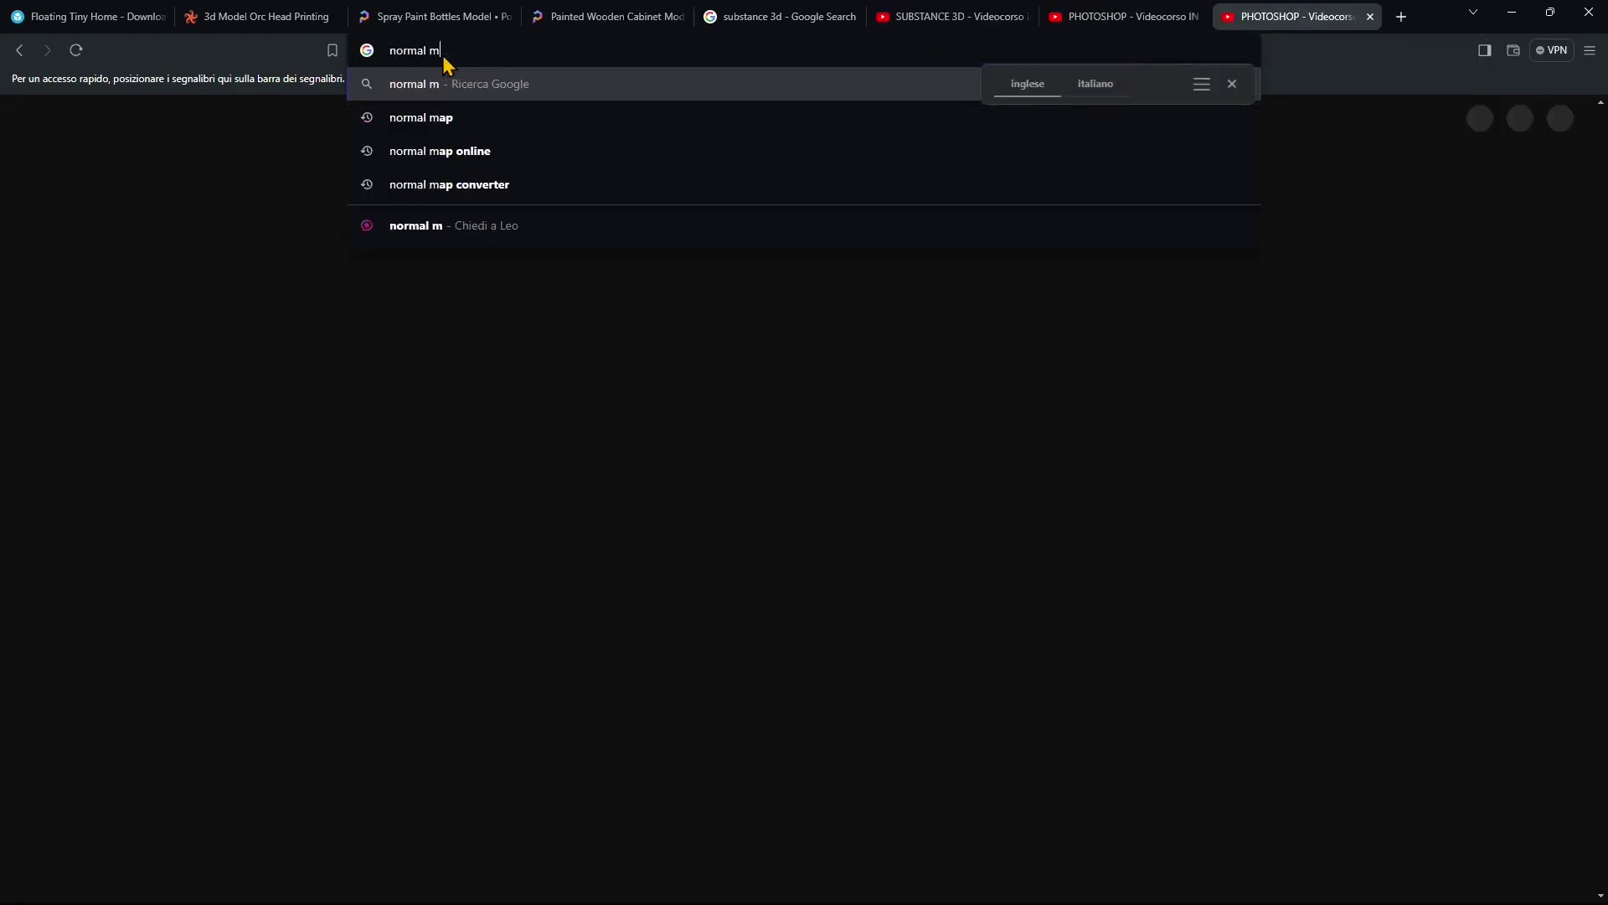
{"action": "key", "text": "Return"}
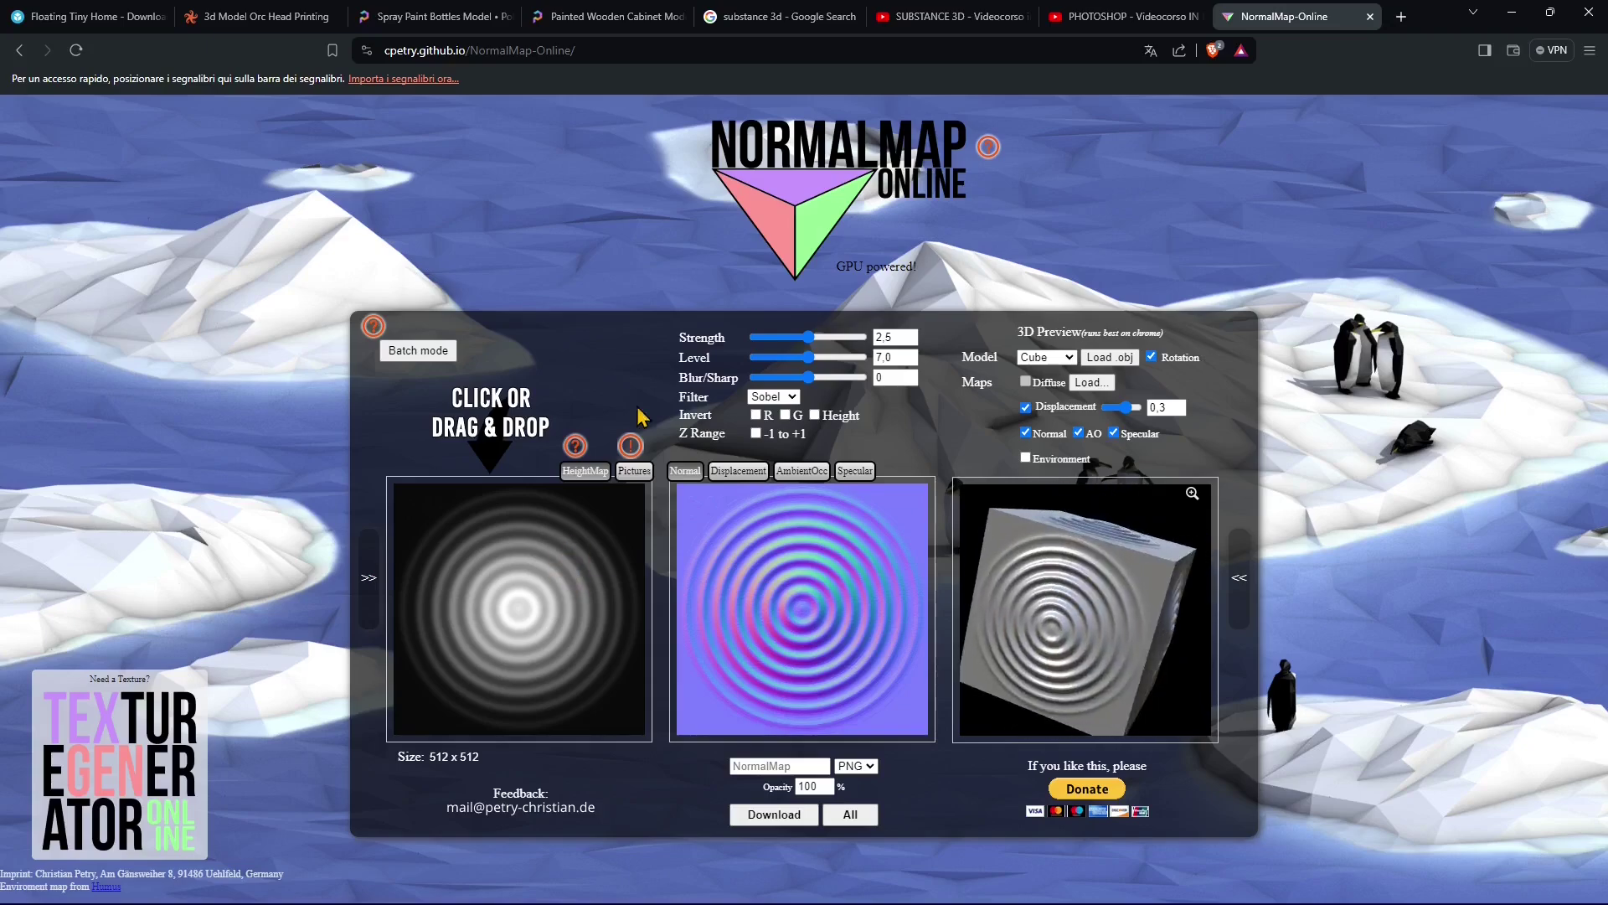
Duplicate the NormalMap-Online page and use the copy to search the web for "materialize 3d"
{"action": "right_click", "coordinate": [1250, 16]}
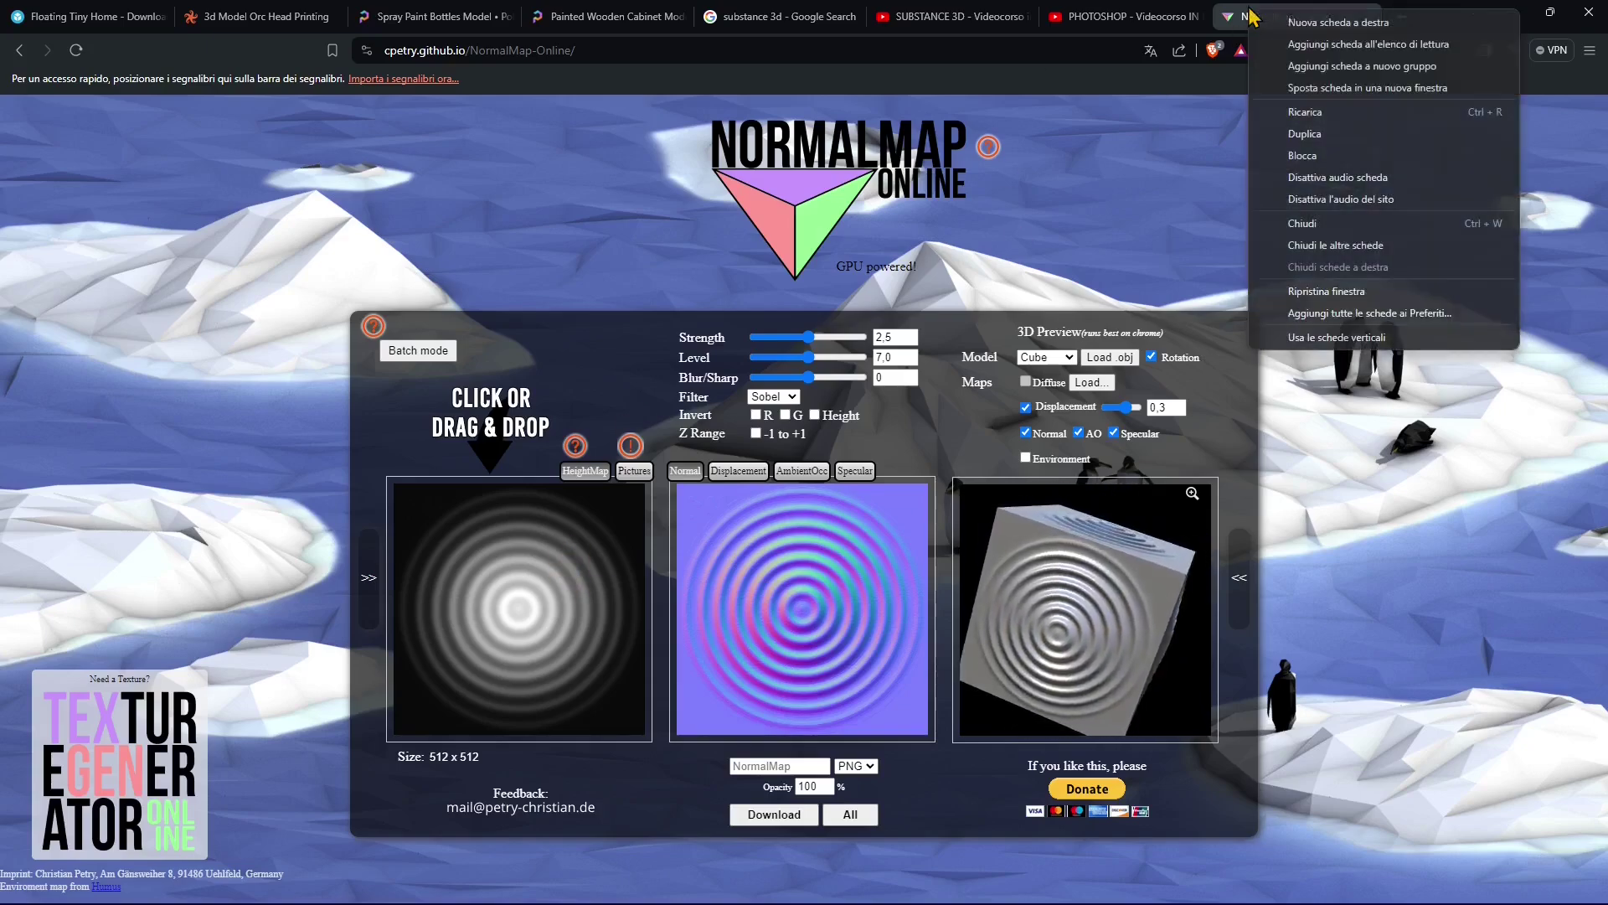
{"action": "left_click", "coordinate": [1302, 133]}
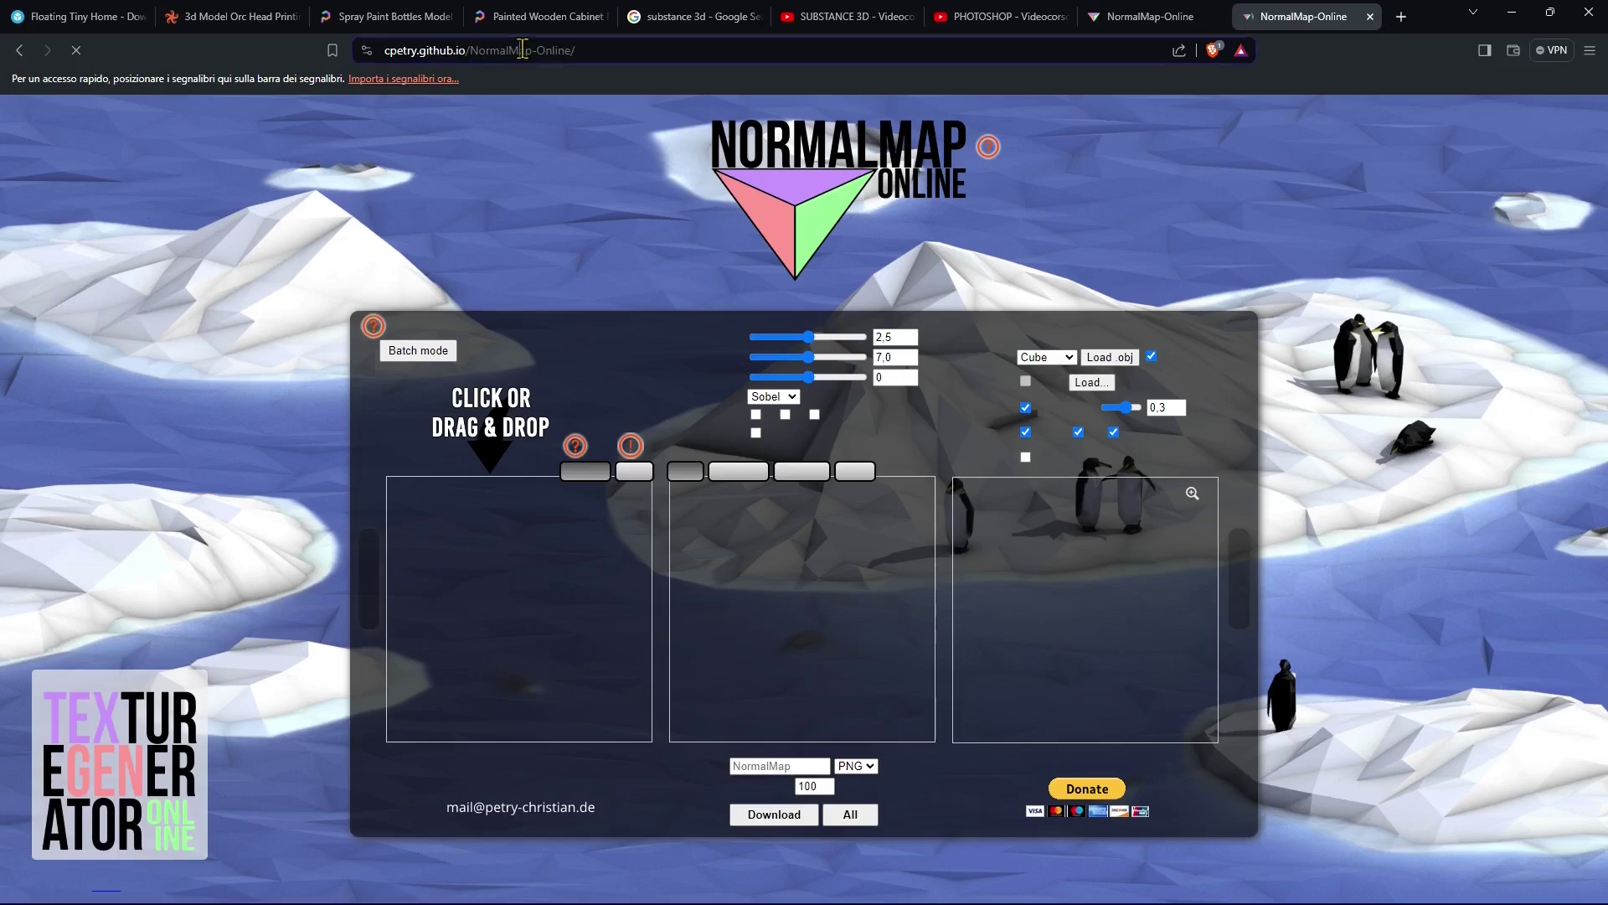
{"action": "left_click", "coordinate": [521, 49]}
{"action": "type", "text": "materialize"}
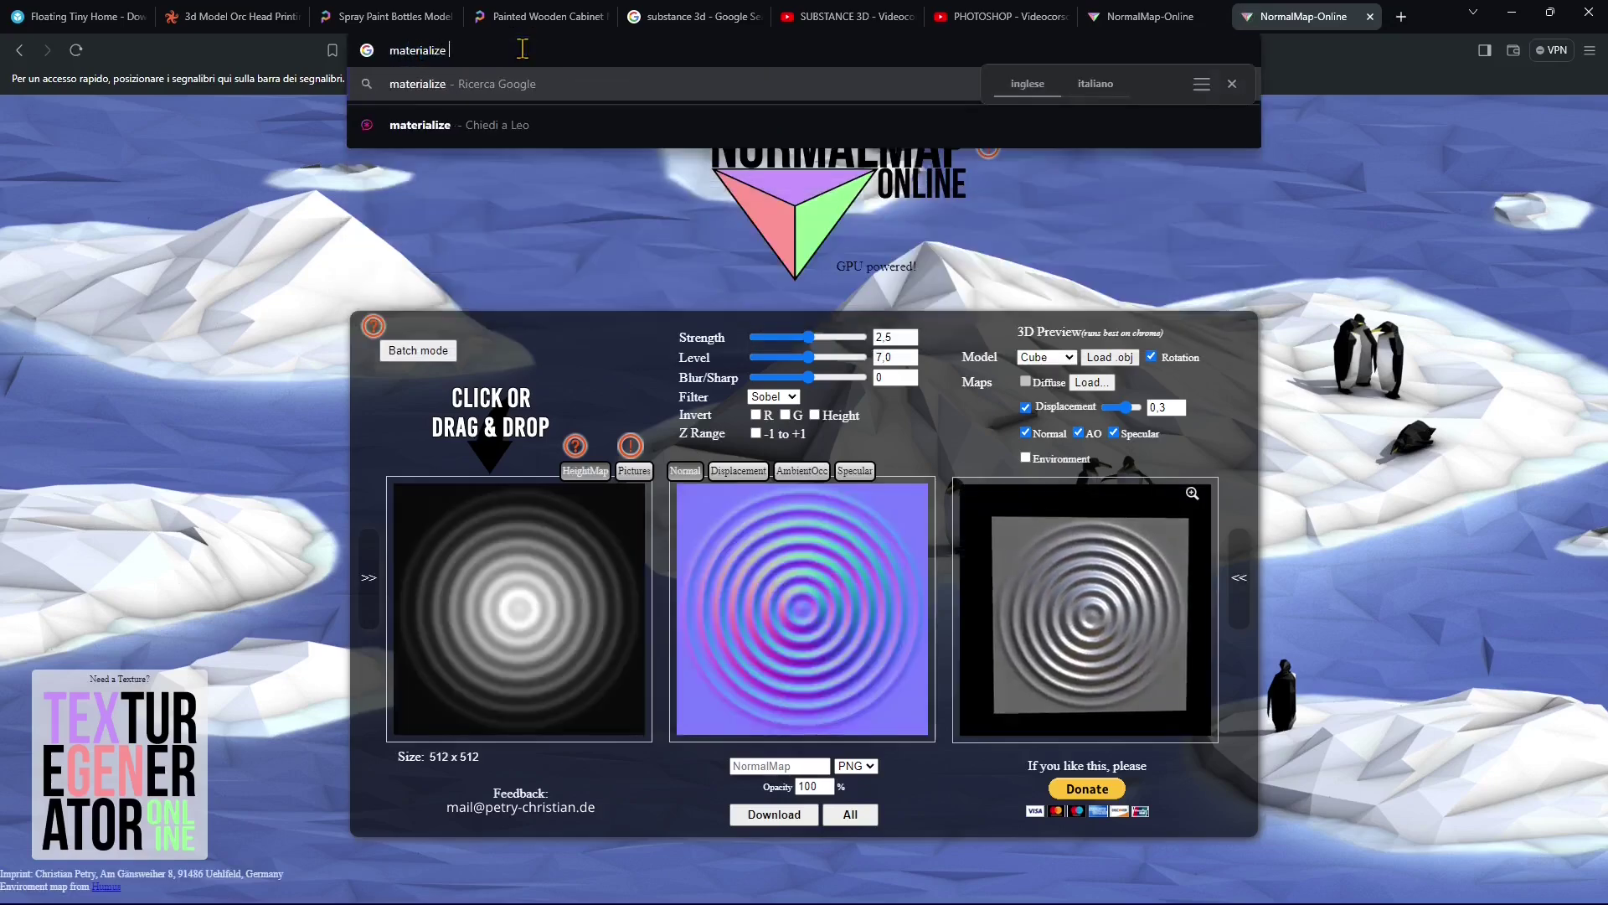
{"action": "type", "text": " 3d"}
{"action": "key", "text": "Return"}
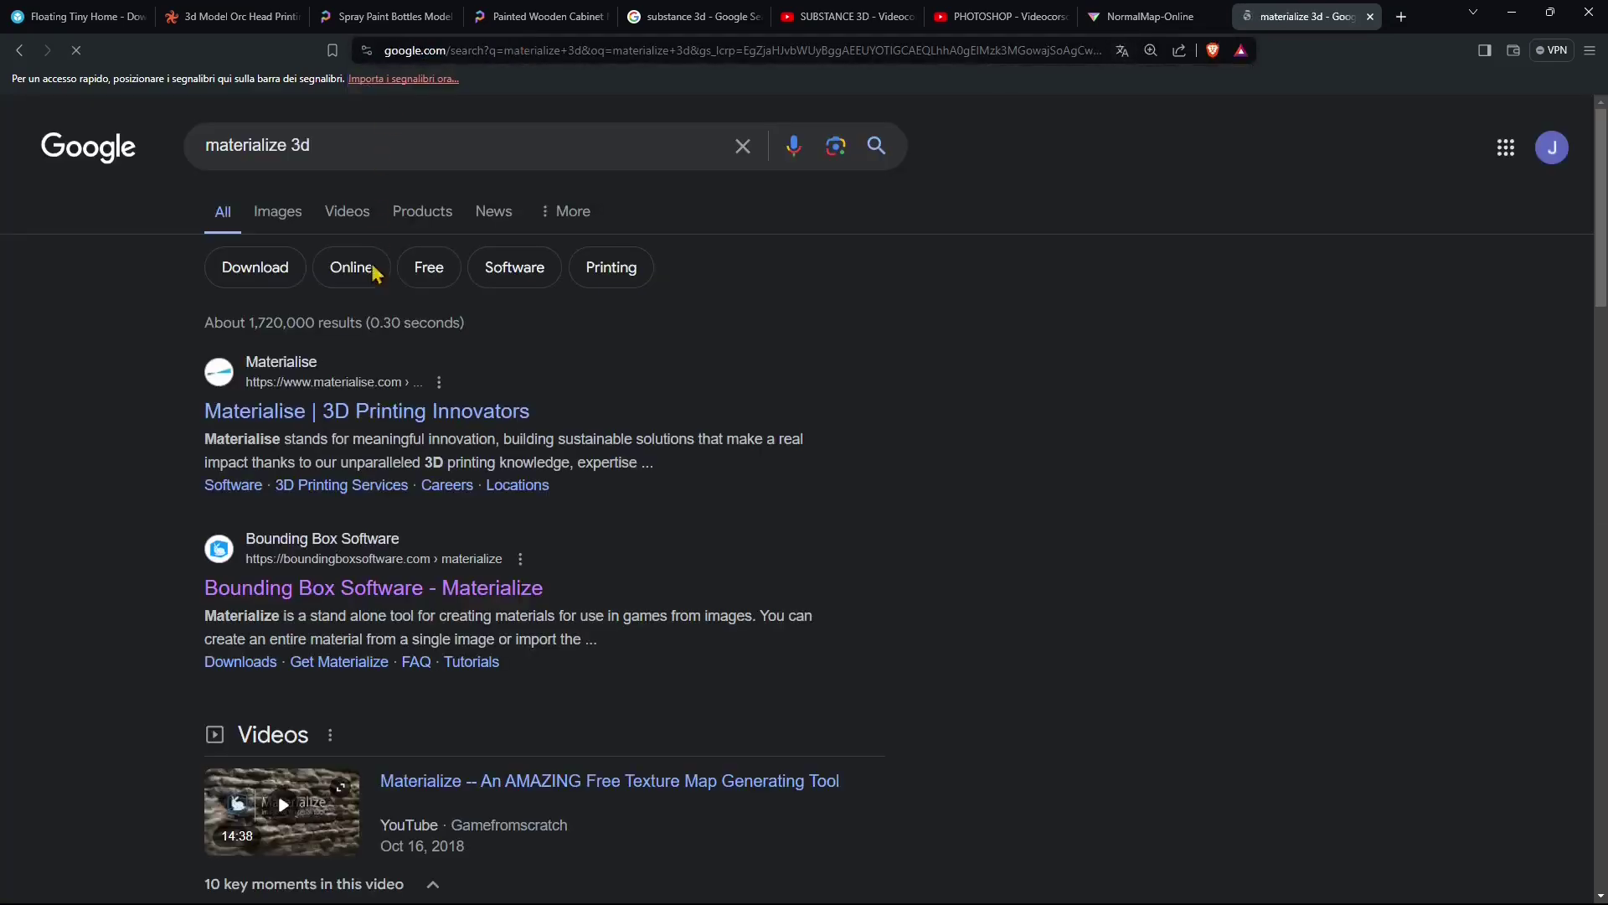
Open Bounding Box Software's Materialize page and read through its description and texture conversion features
{"action": "scroll", "coordinate": [352, 494], "scroll_direction": "down", "scroll_amount": 1}
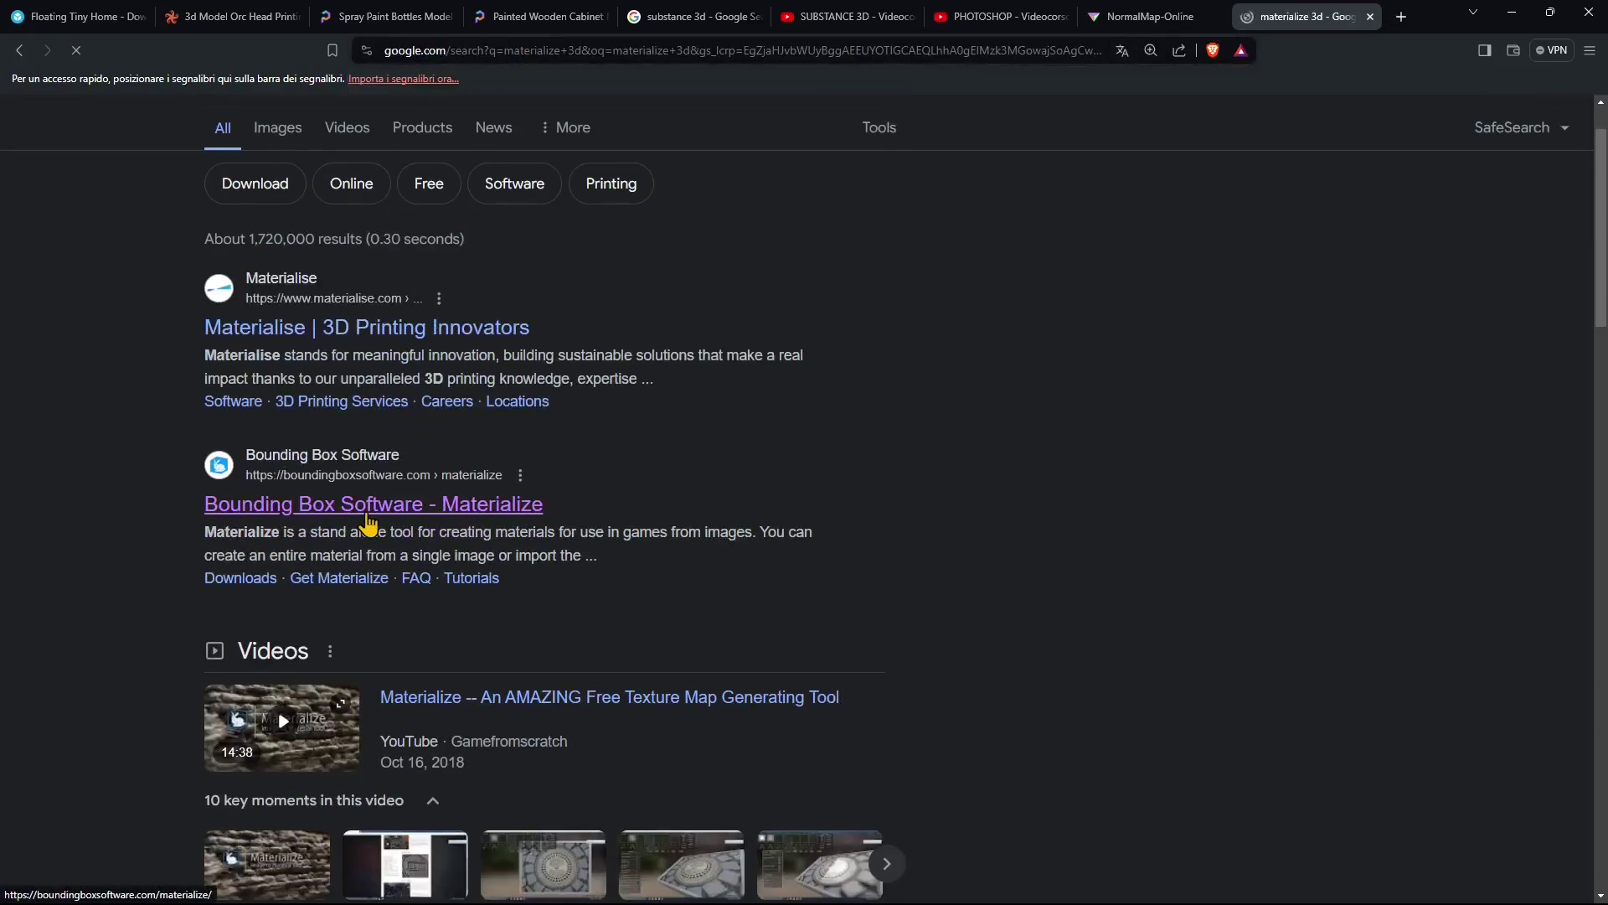
{"action": "left_click", "coordinate": [367, 514]}
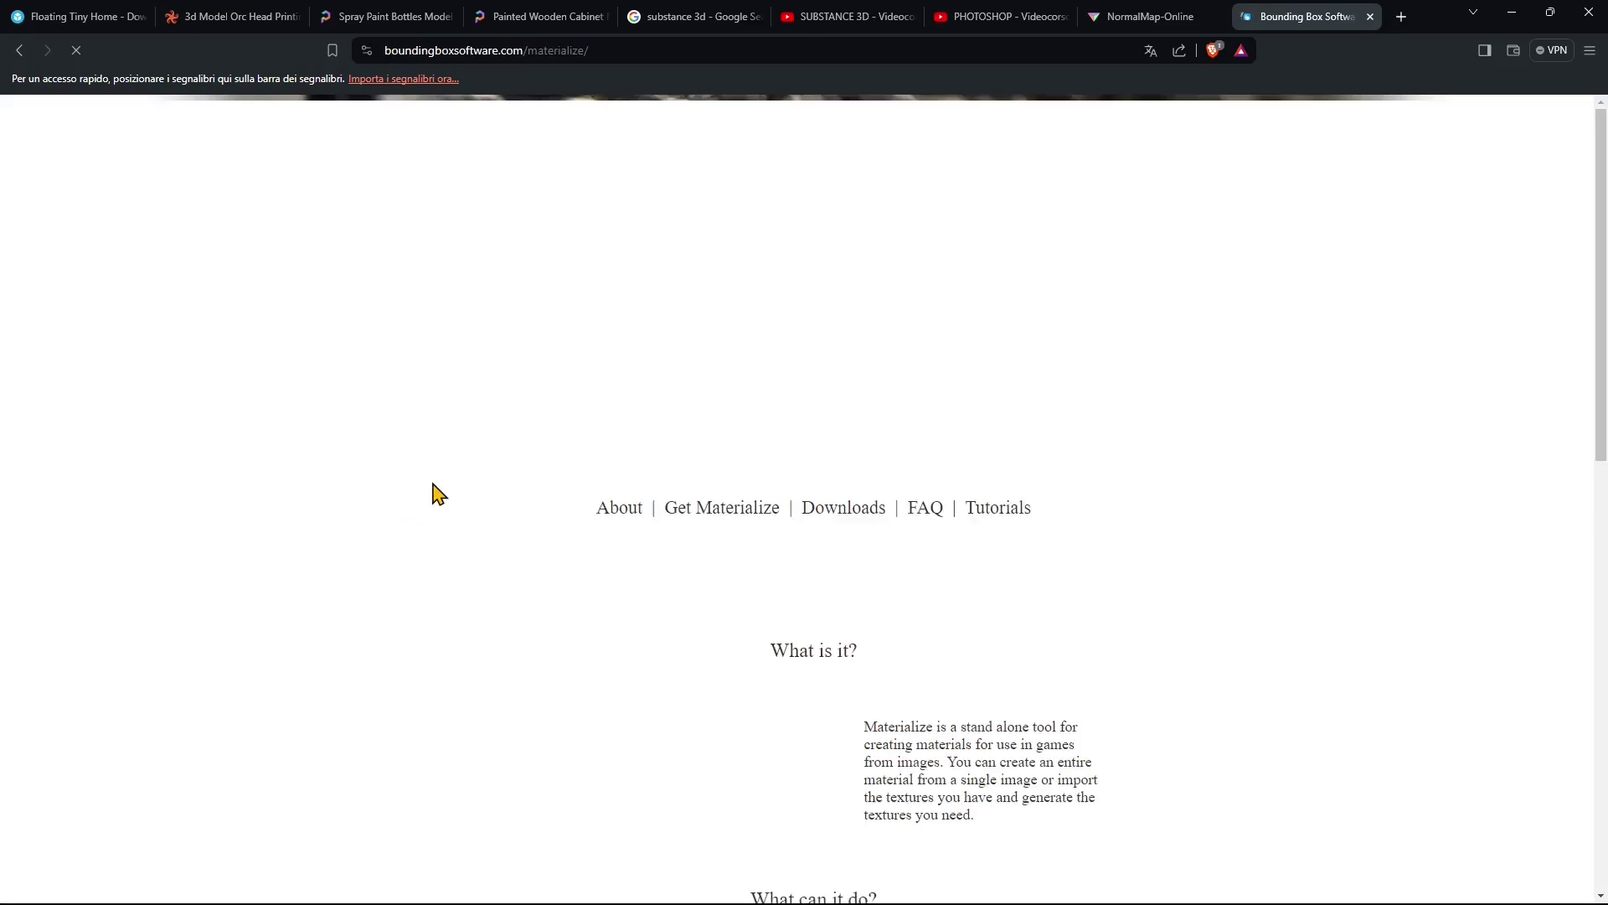
{"action": "scroll", "coordinate": [592, 506], "scroll_direction": "down", "scroll_amount": 3}
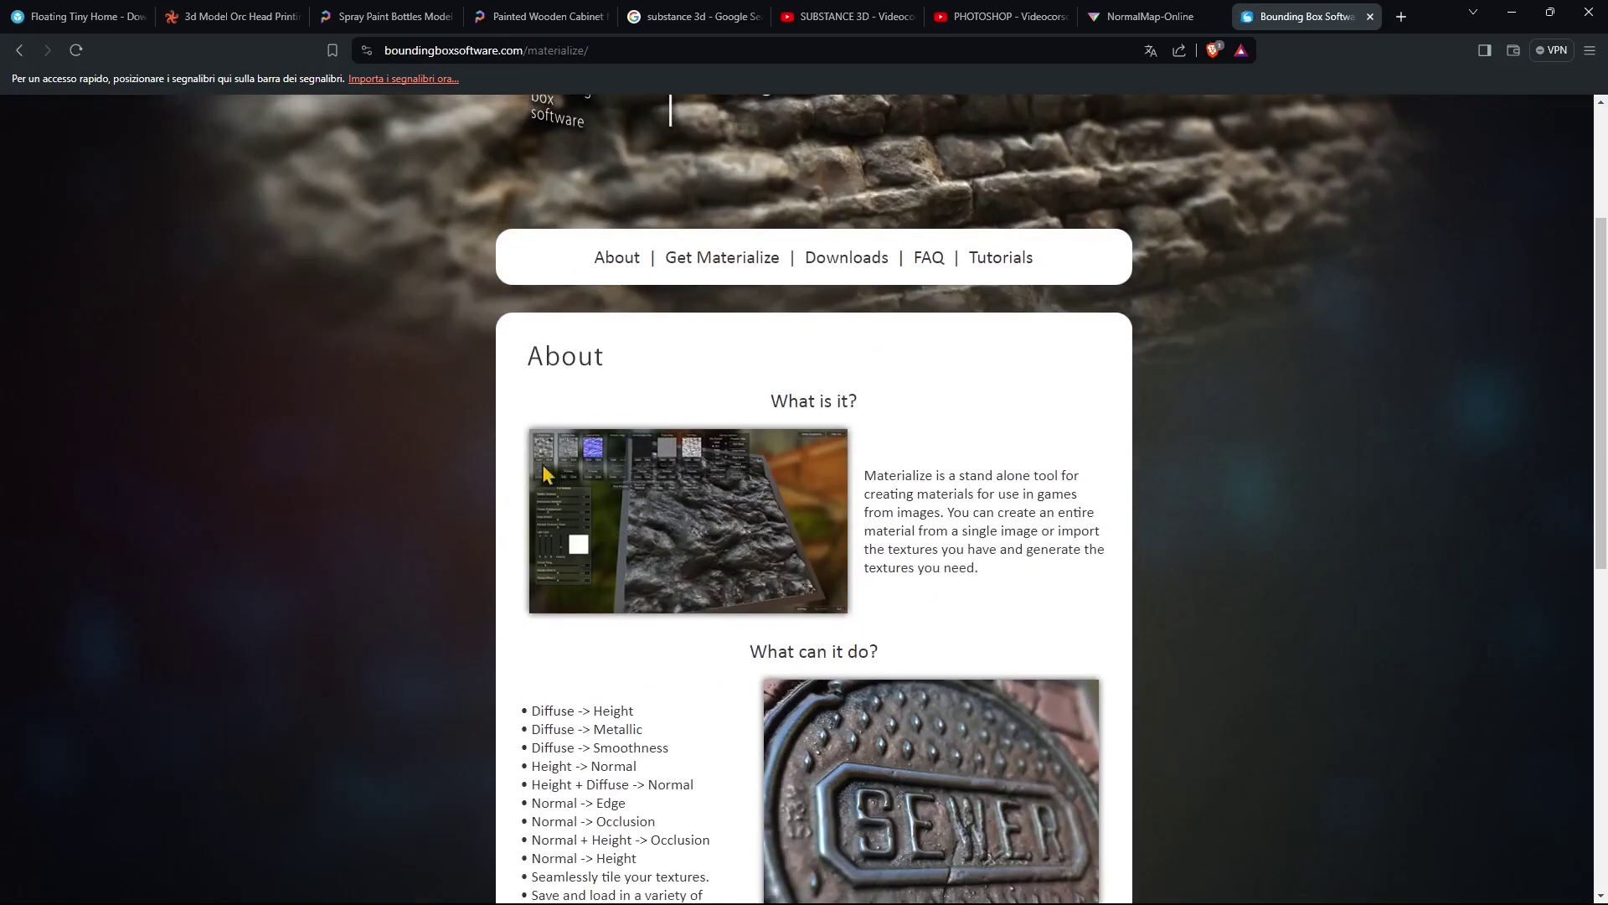
{"action": "scroll", "coordinate": [595, 411], "scroll_direction": "down", "scroll_amount": 2}
{"action": "scroll", "coordinate": [718, 366], "scroll_direction": "down", "scroll_amount": 6}
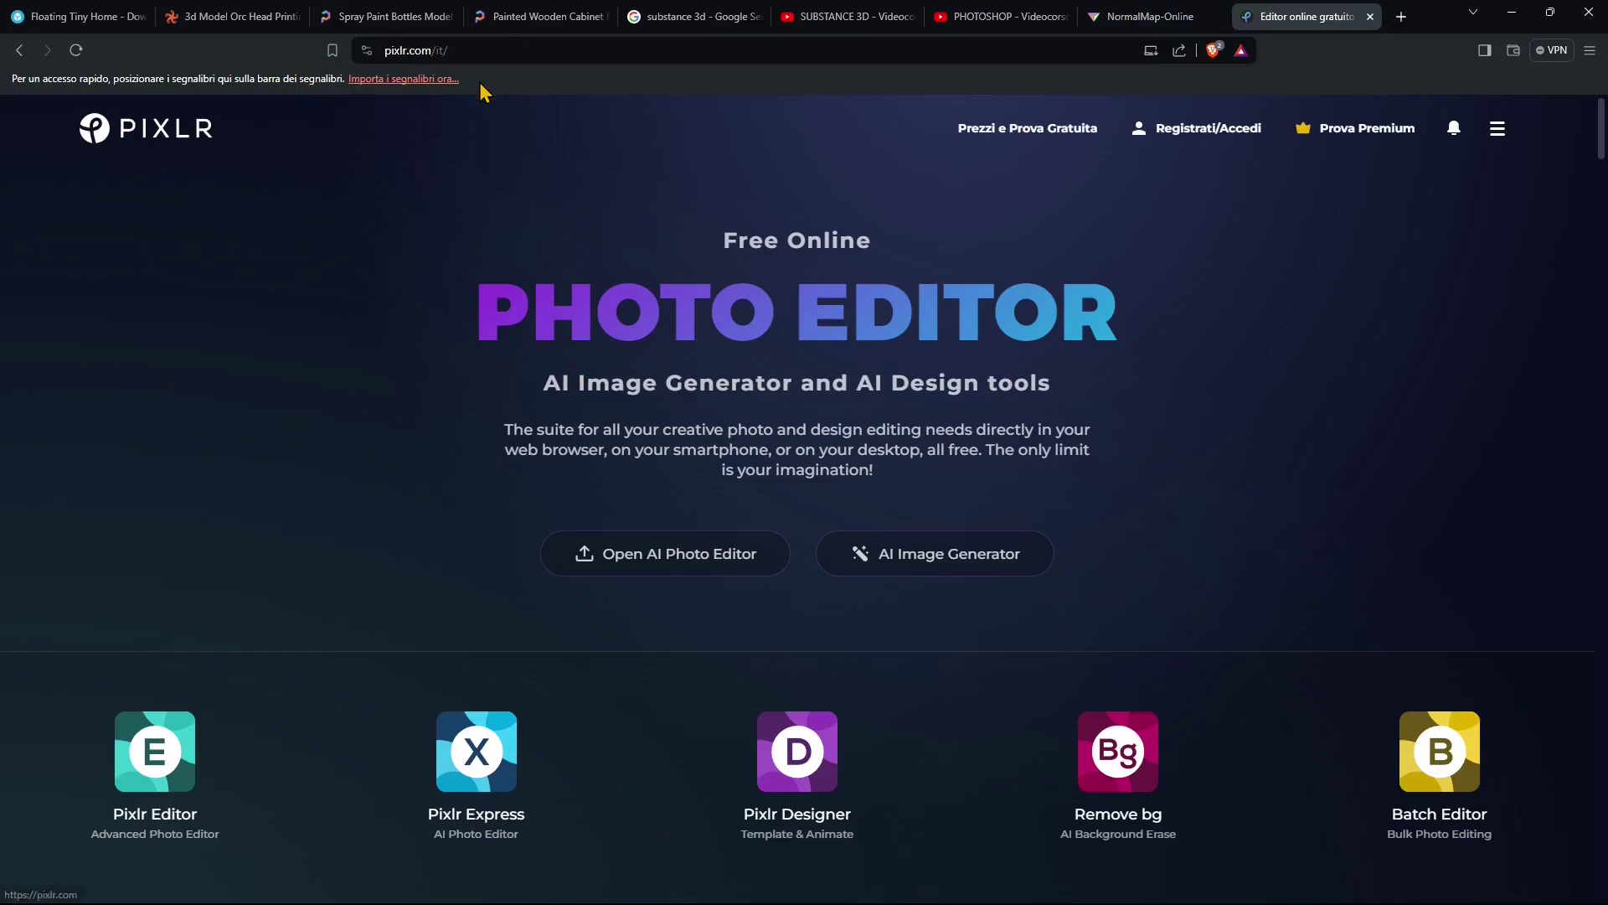
Launch Pixlr Express and open the spray_paint_bottles_diff_1k texture from the textures folder of spray_paint_bottles_1k.fbx
{"action": "left_click", "coordinate": [468, 51]}
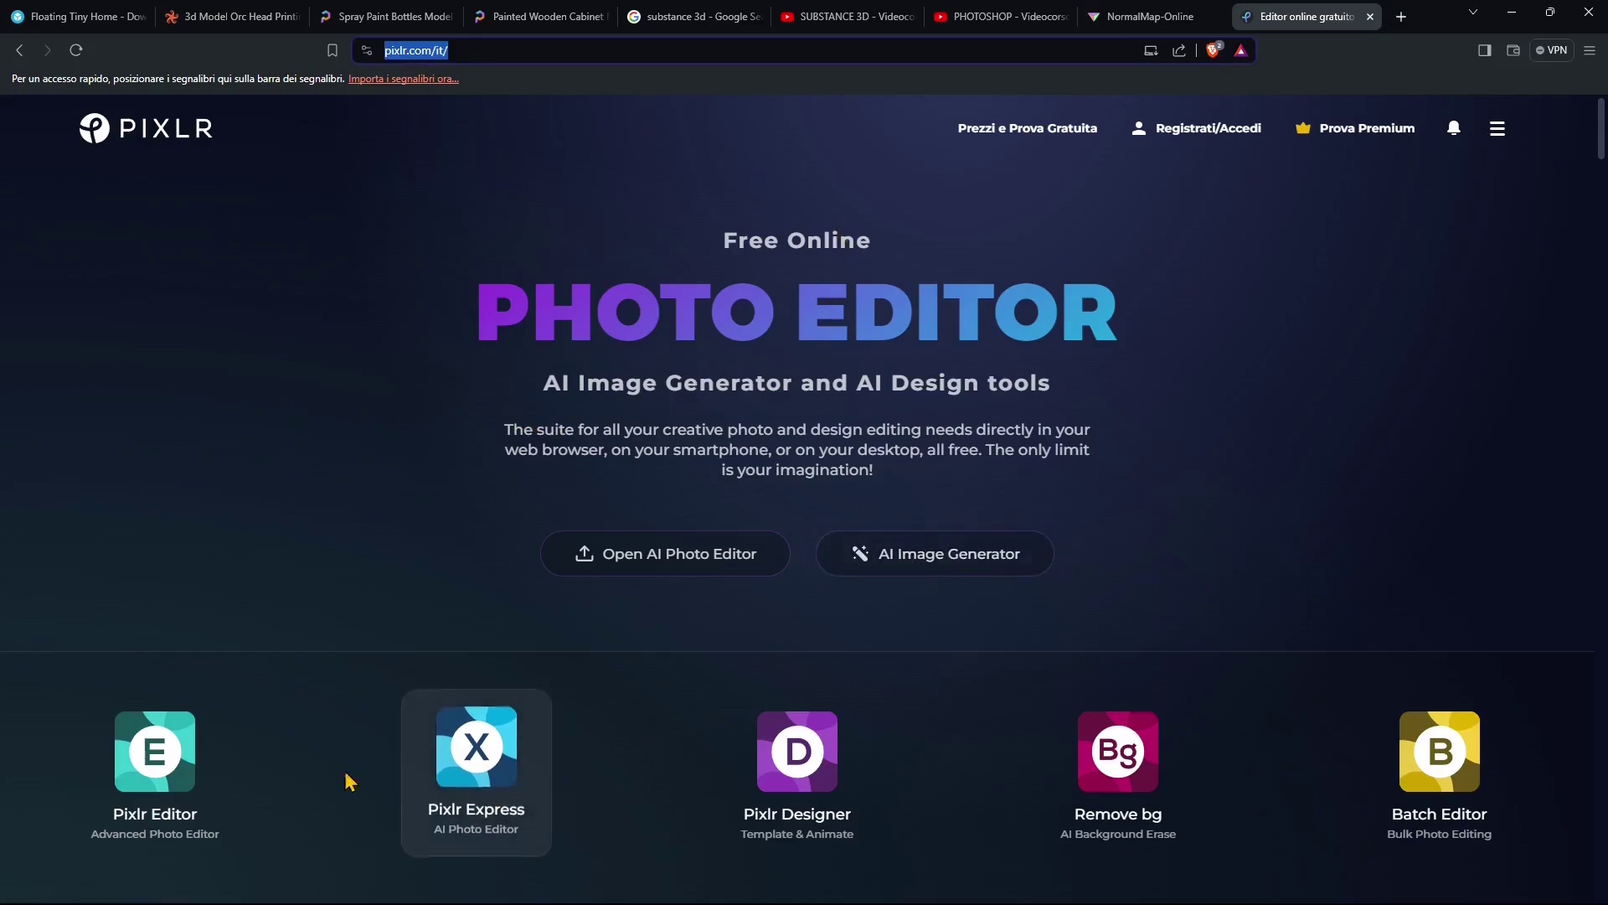
{"action": "left_click", "coordinate": [467, 775]}
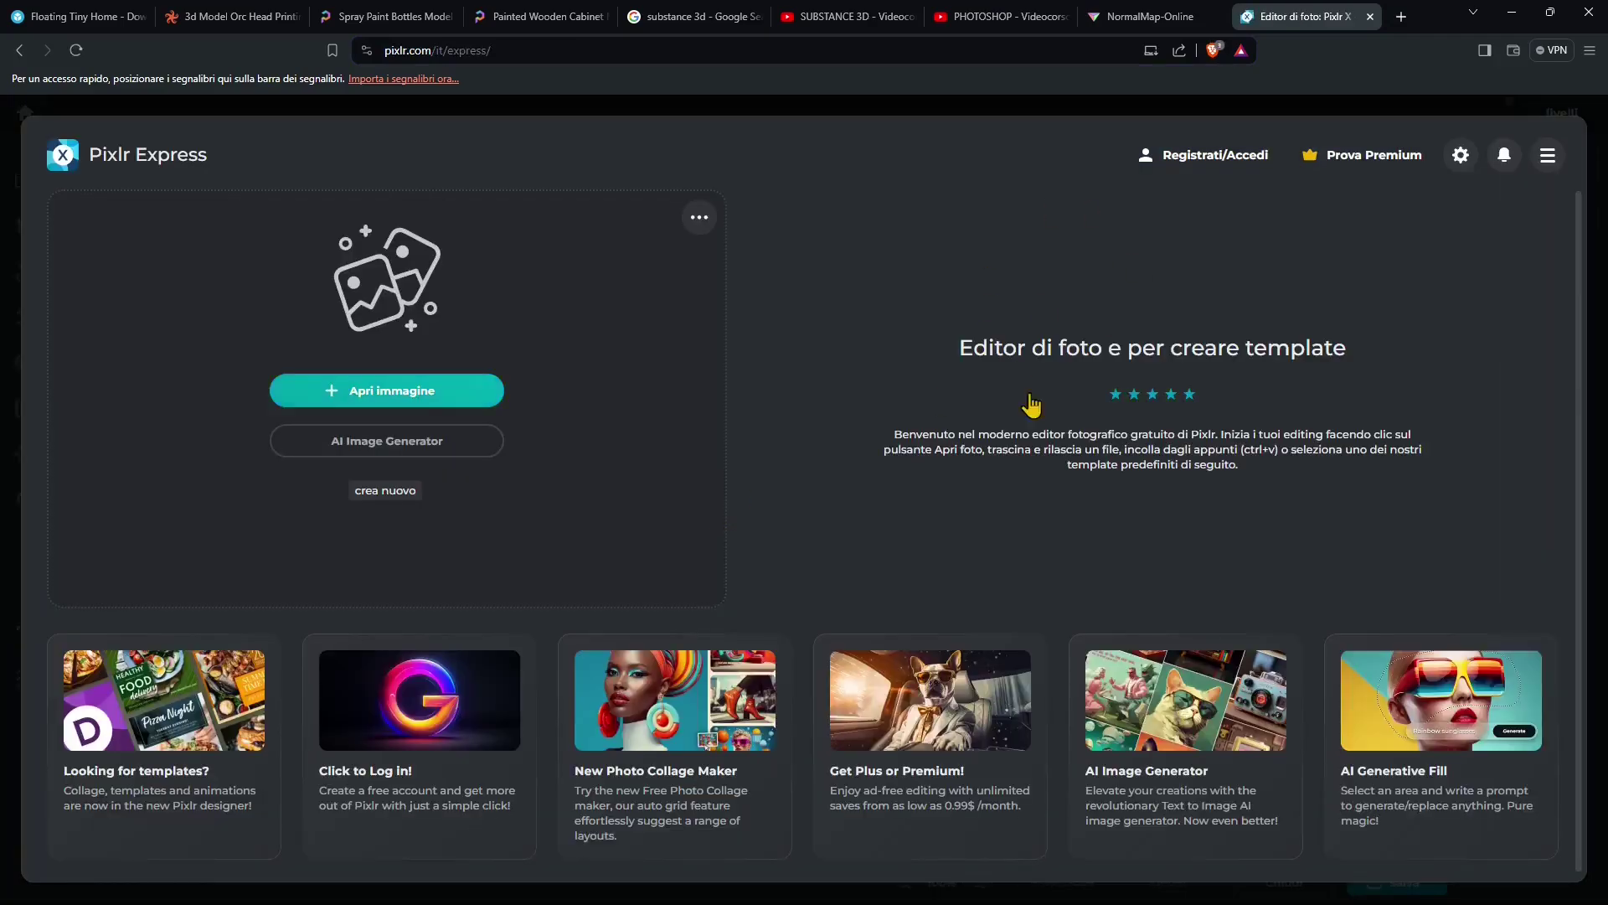
{"action": "left_click", "coordinate": [1253, 210]}
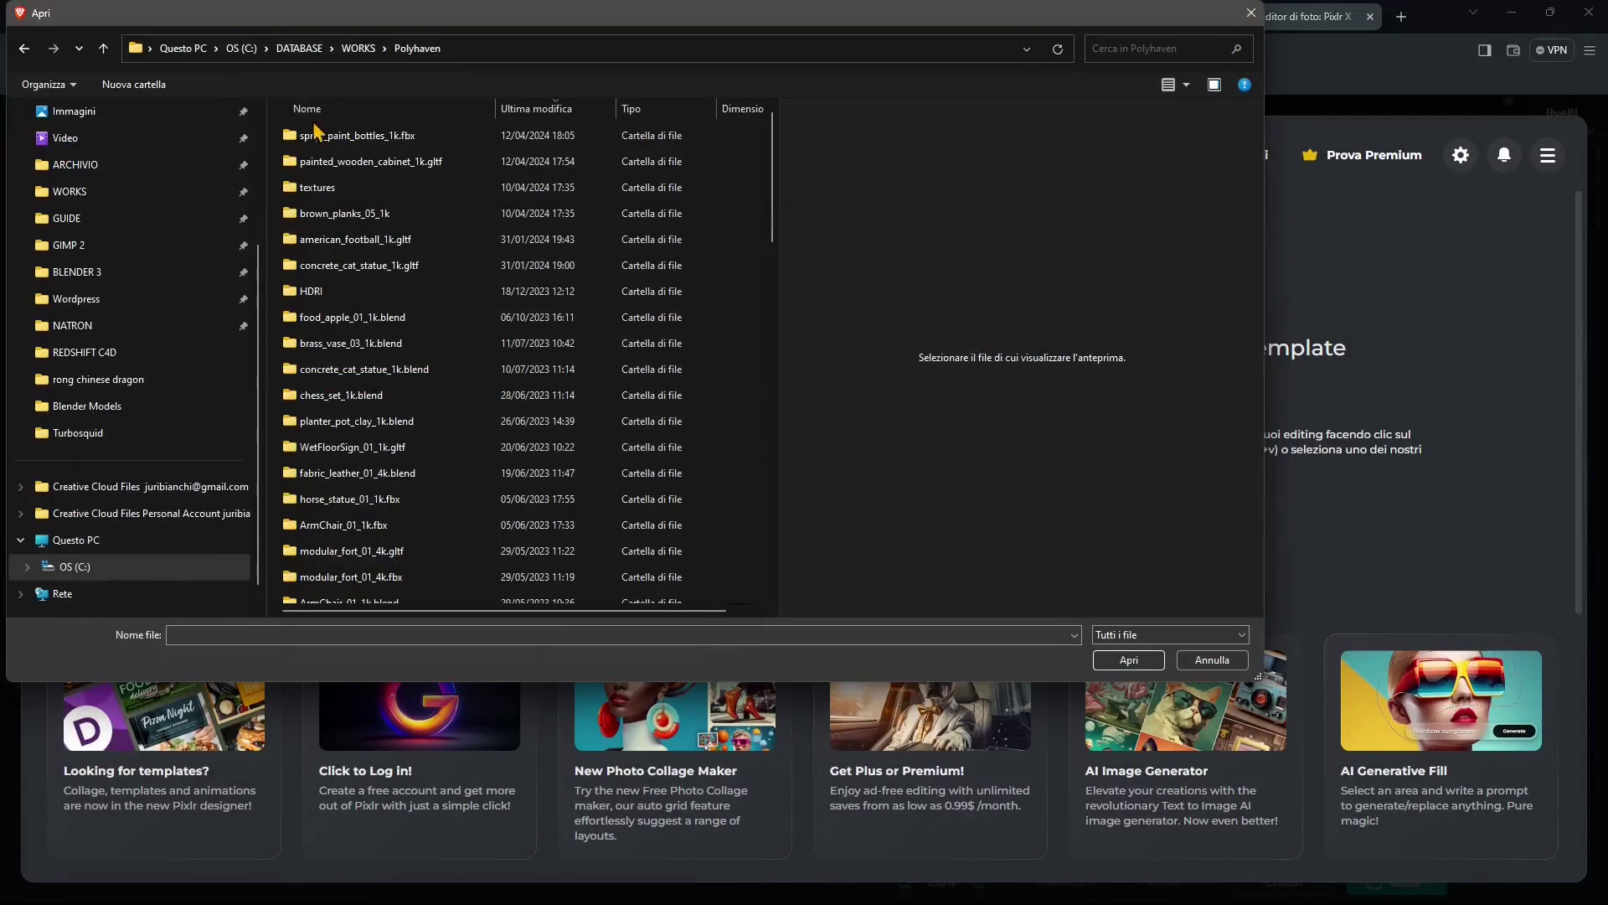
{"action": "double_click", "coordinate": [316, 134]}
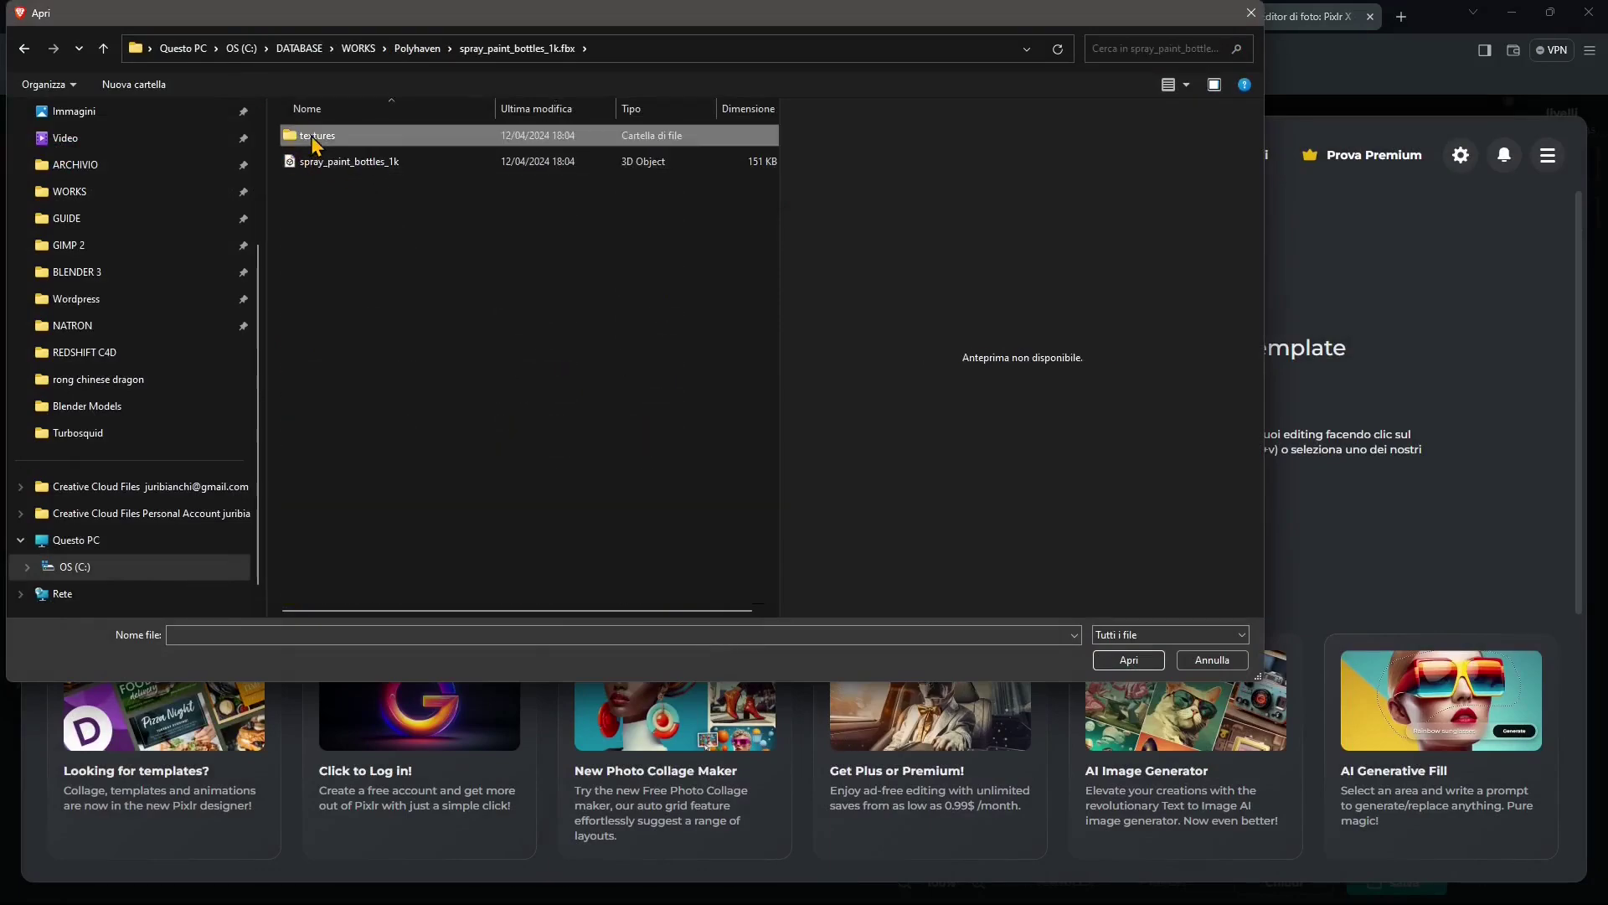
{"action": "double_click", "coordinate": [317, 136]}
{"action": "left_click", "coordinate": [357, 161]}
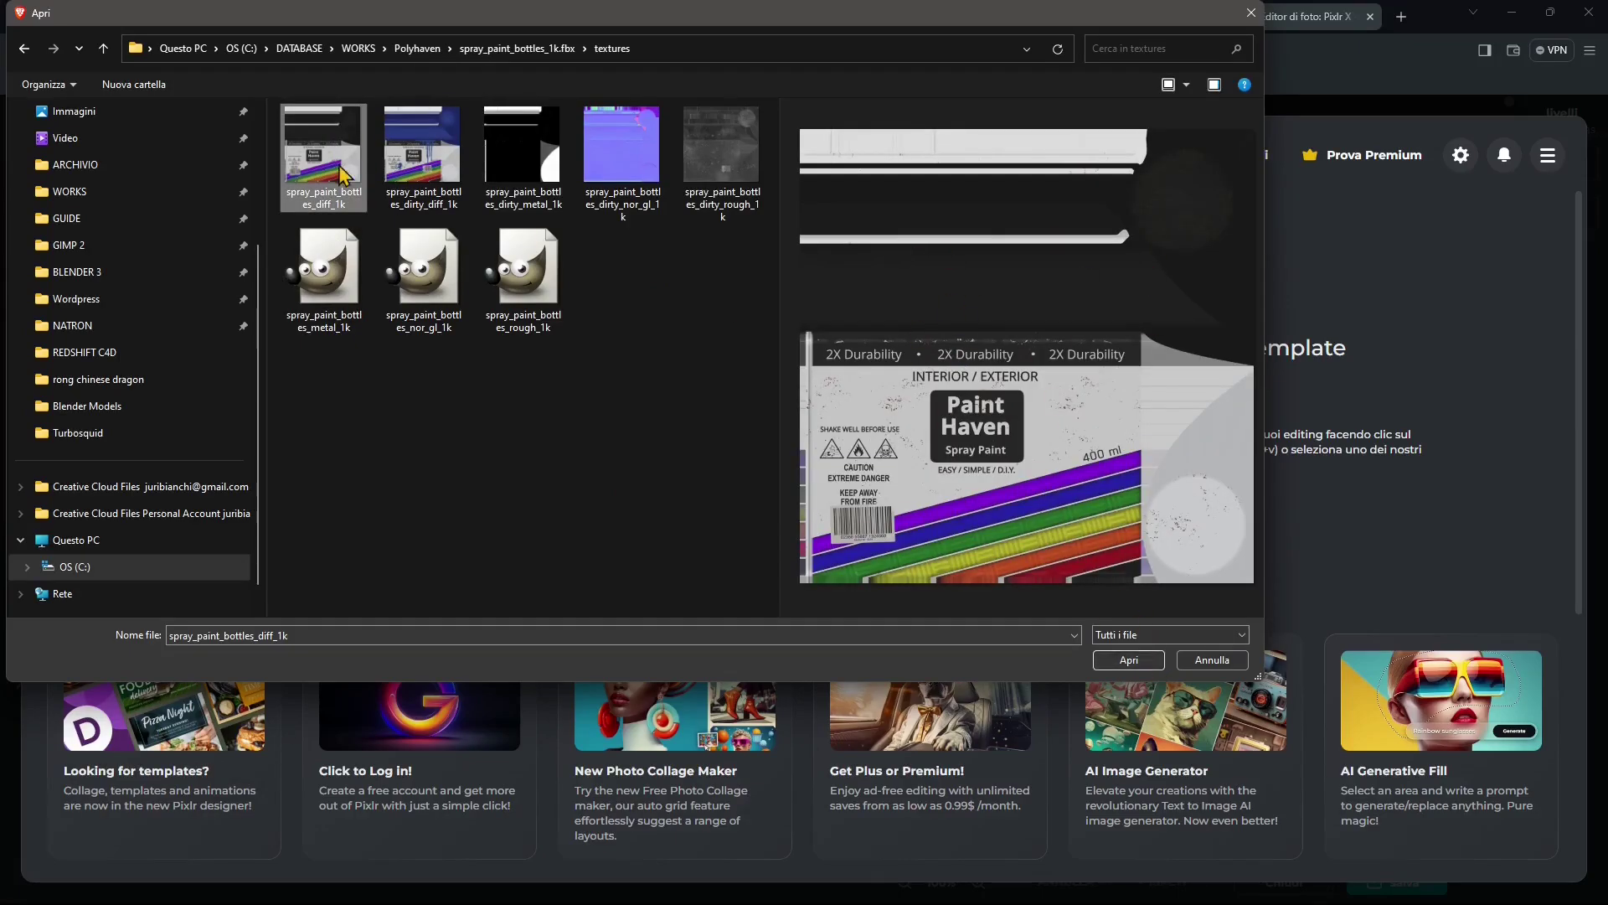
{"action": "left_click", "coordinate": [1130, 660]}
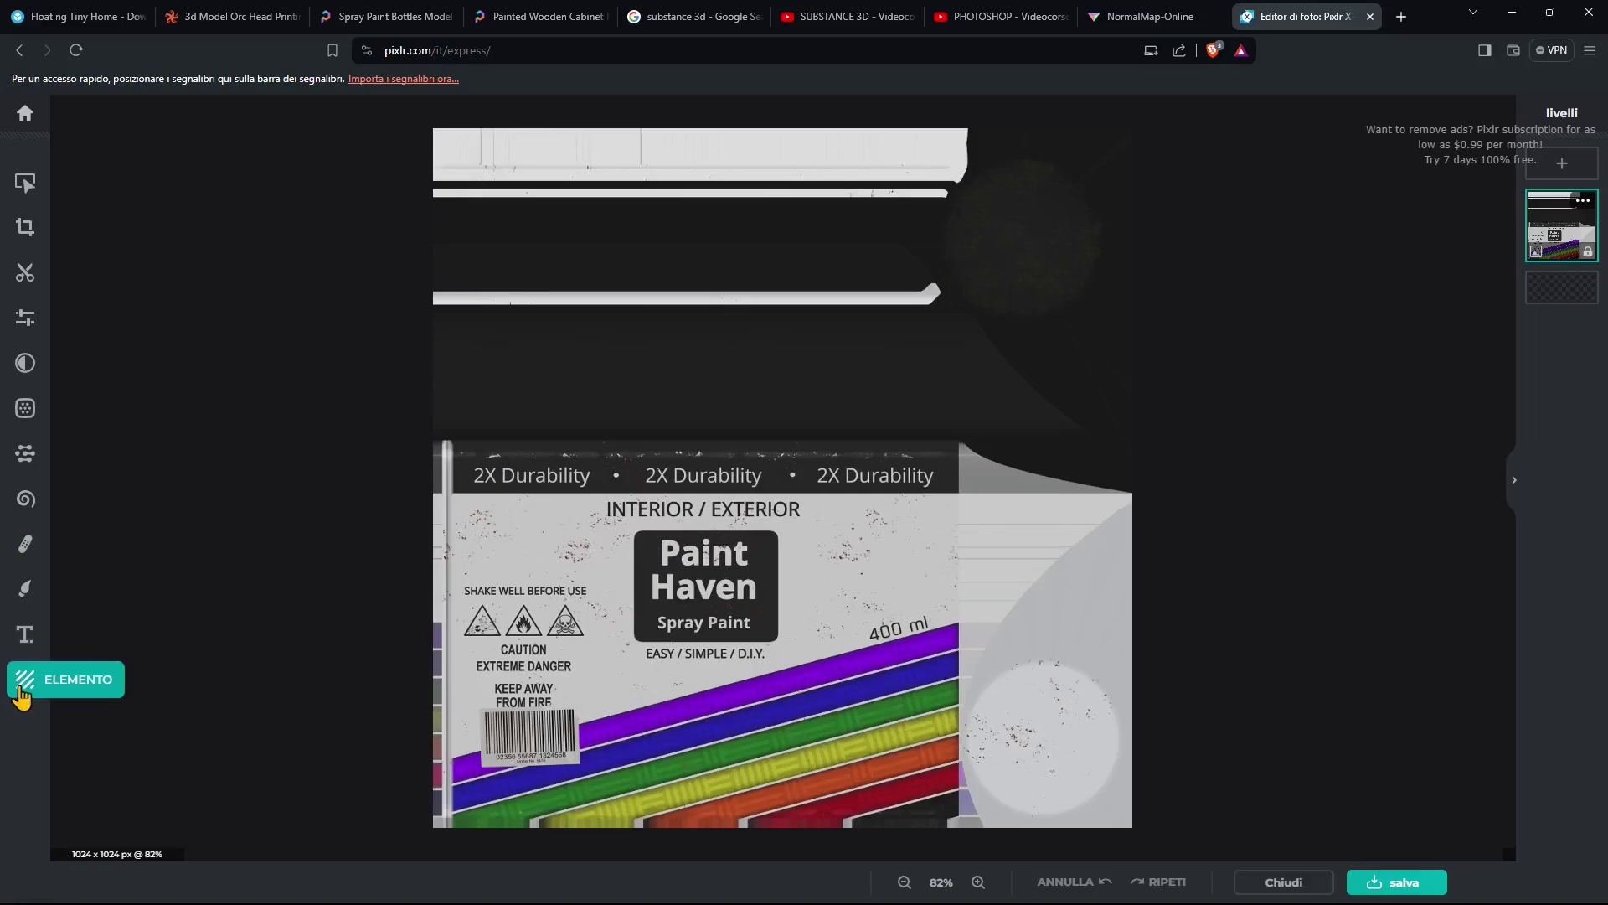
Browse the element library, then add the logo_trasp01 yellow image from the JBDESIGN logo_JBD5 folder as a new layer
{"action": "left_click", "coordinate": [33, 678]}
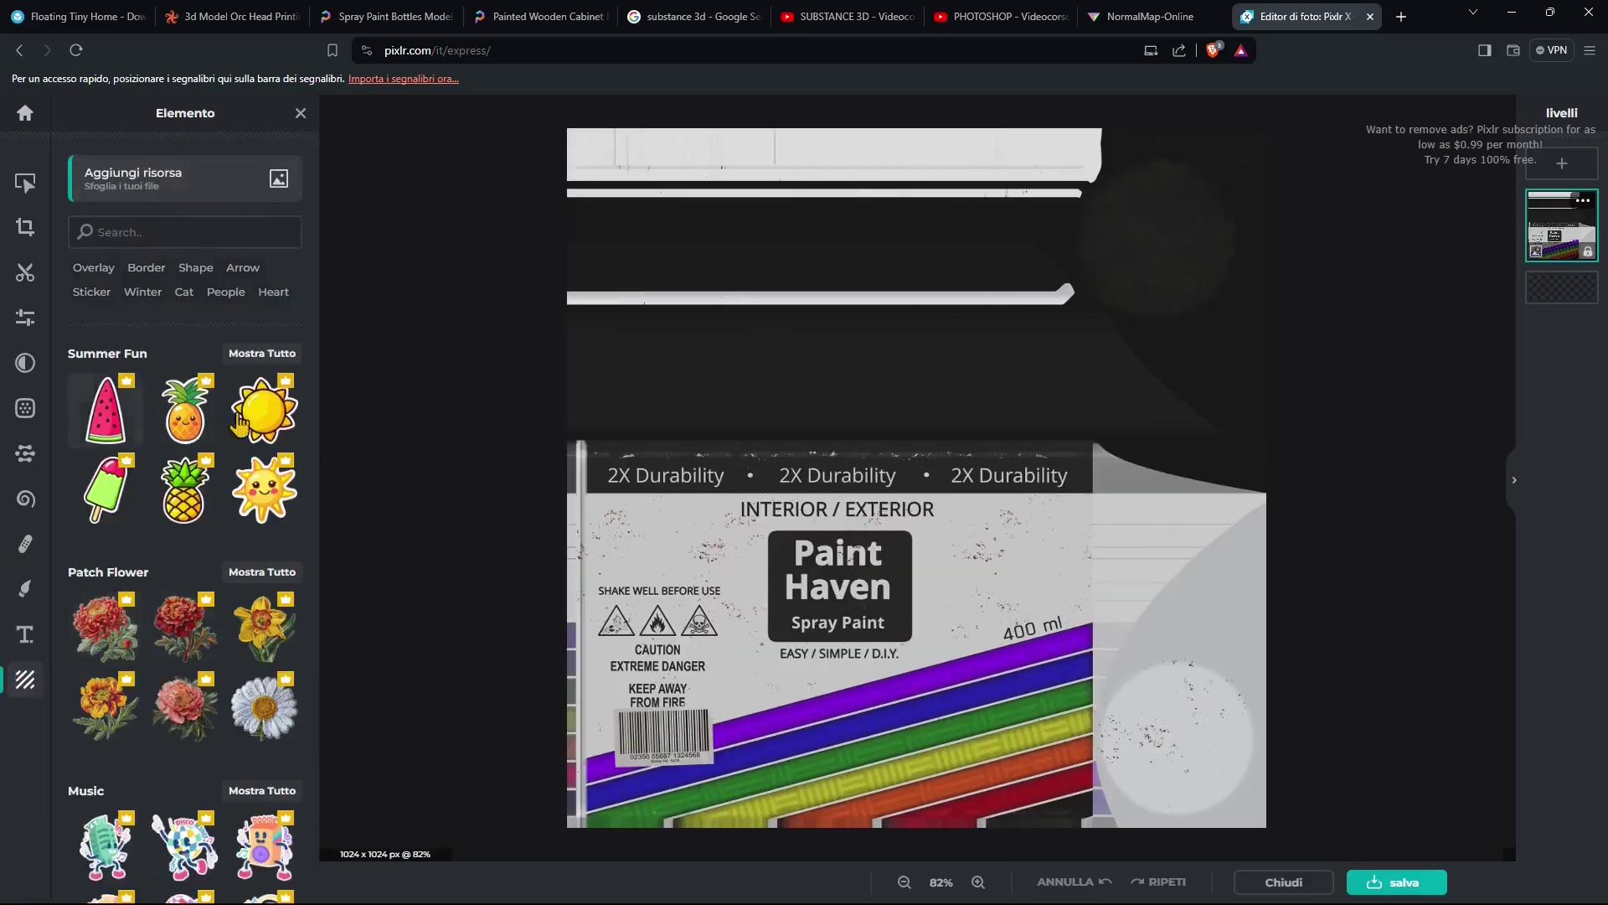
{"action": "scroll", "coordinate": [185, 687], "scroll_direction": "down", "scroll_amount": 5}
{"action": "scroll", "coordinate": [191, 670], "scroll_direction": "down", "scroll_amount": 7}
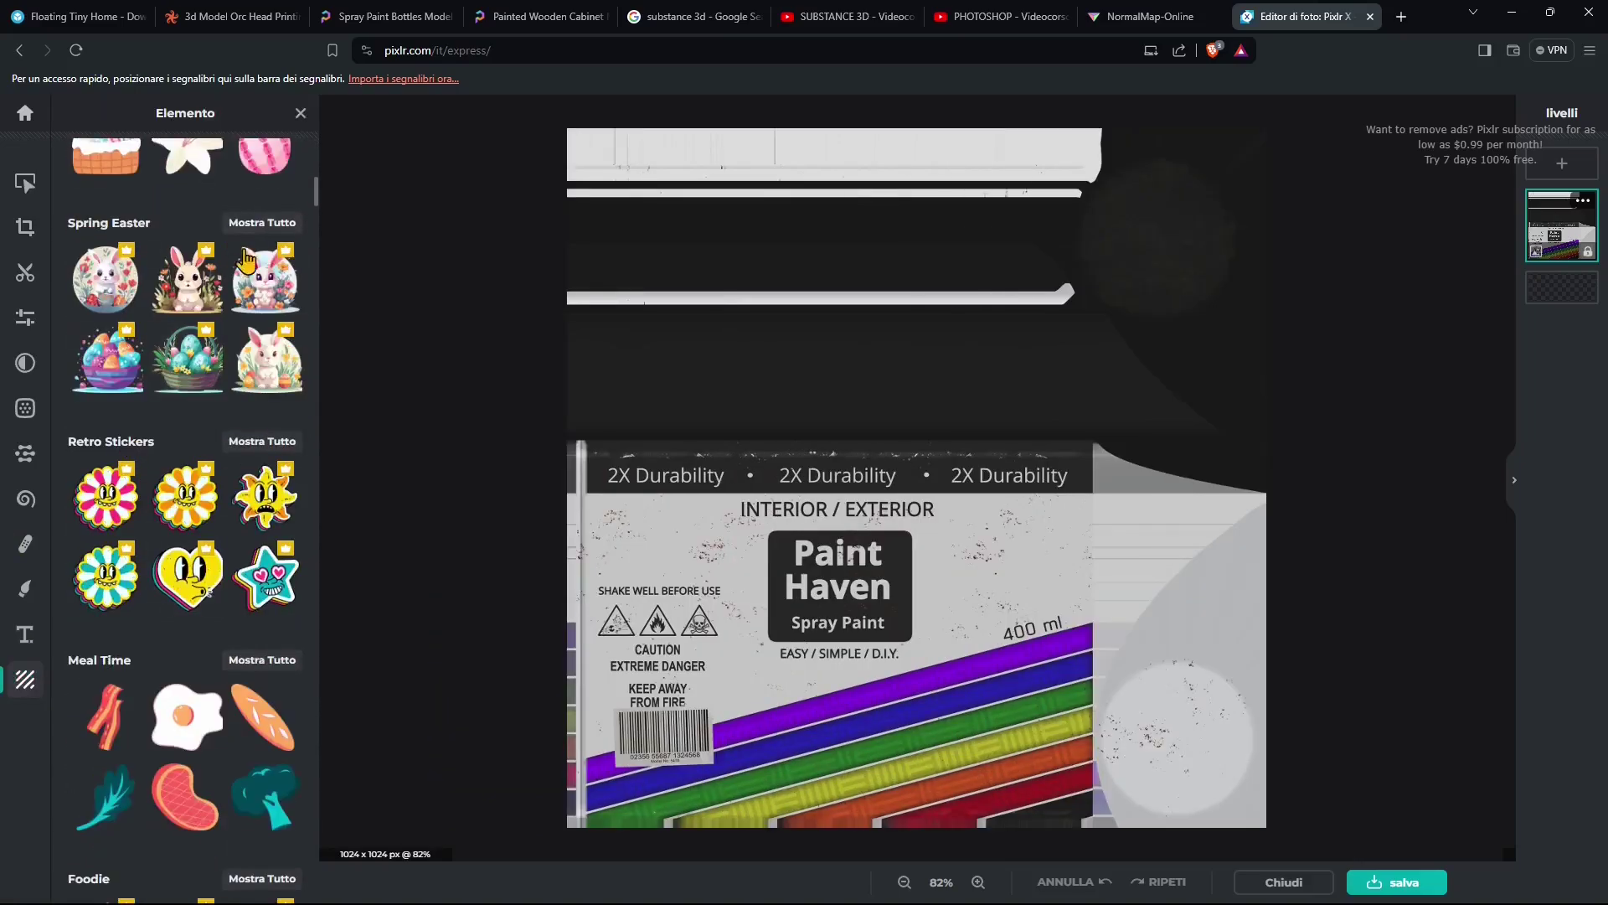
{"action": "scroll", "coordinate": [180, 478], "scroll_direction": "up", "scroll_amount": 12}
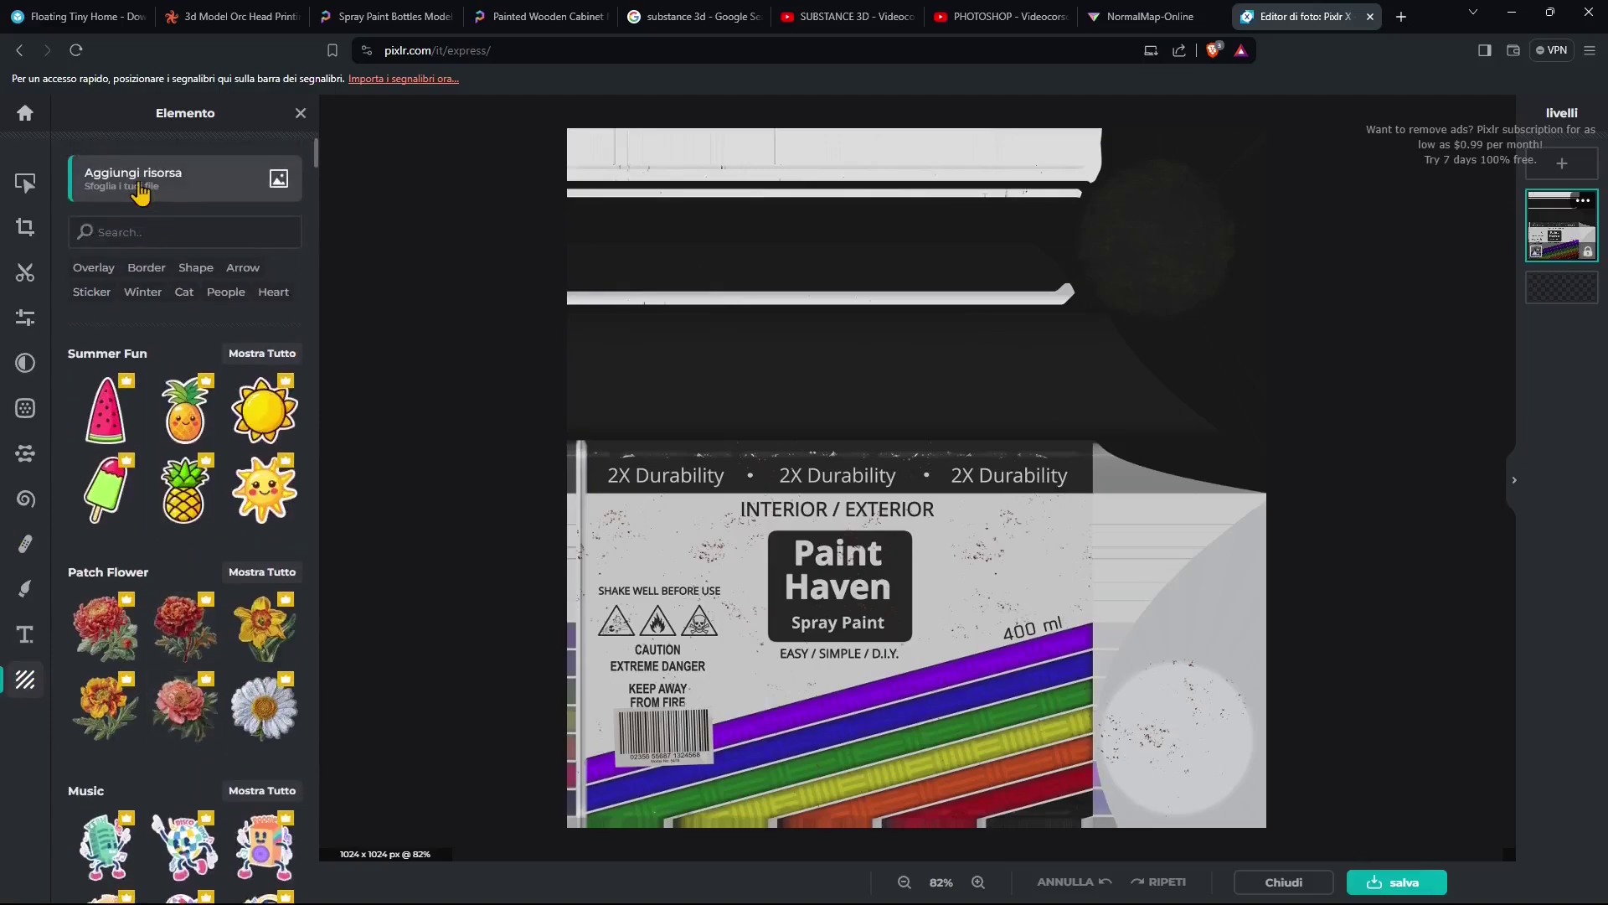
{"action": "left_click", "coordinate": [174, 191]}
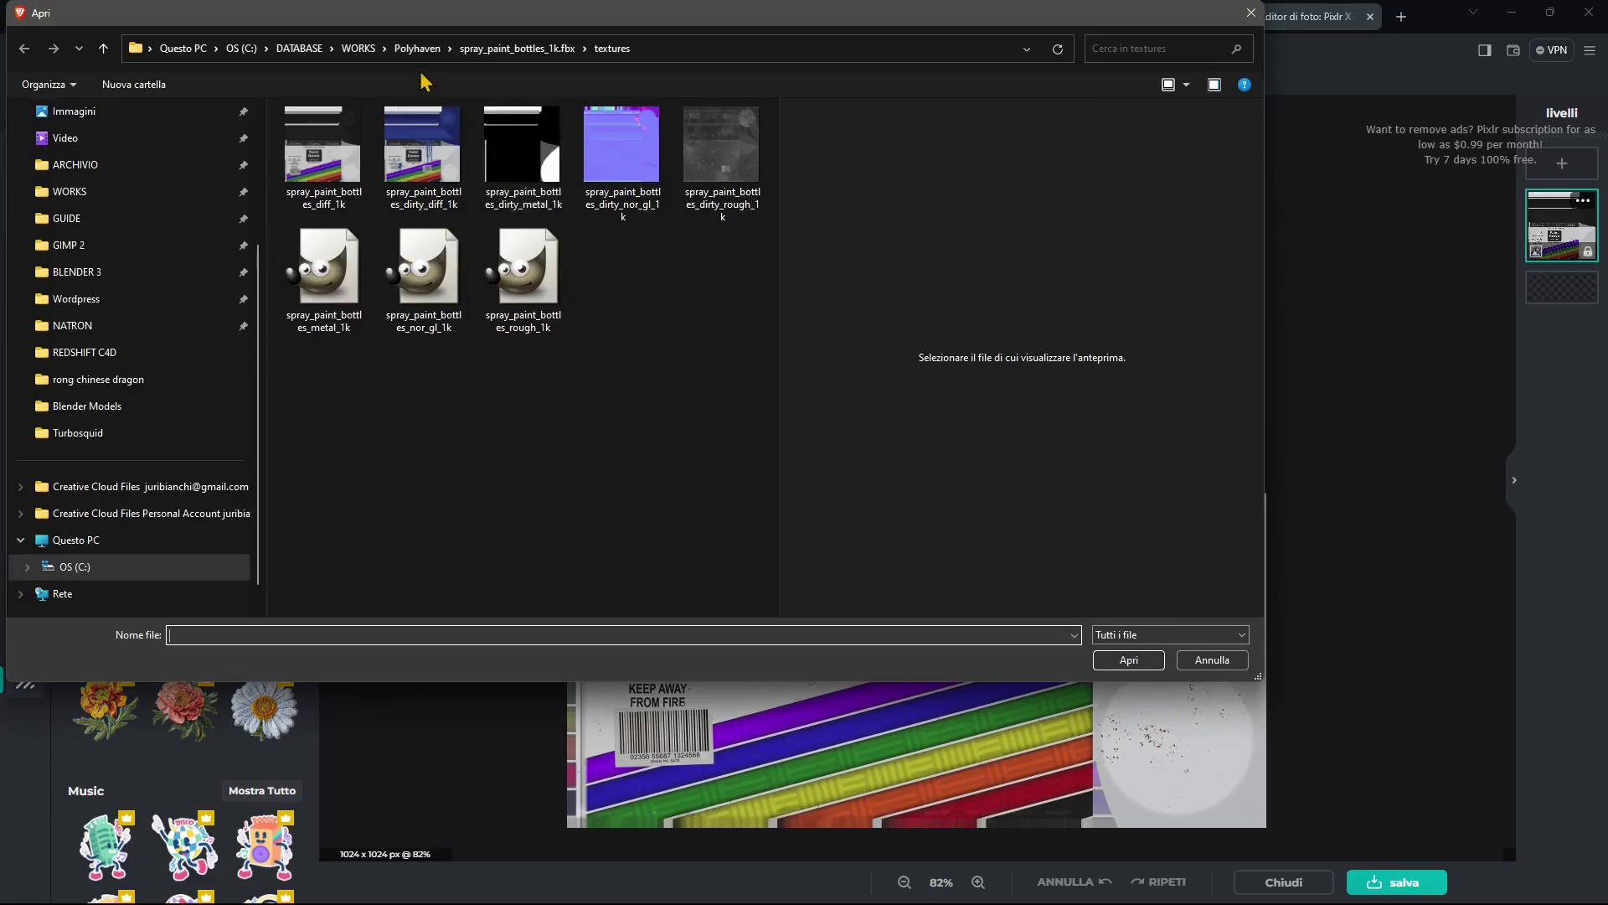
{"action": "left_click", "coordinate": [359, 48]}
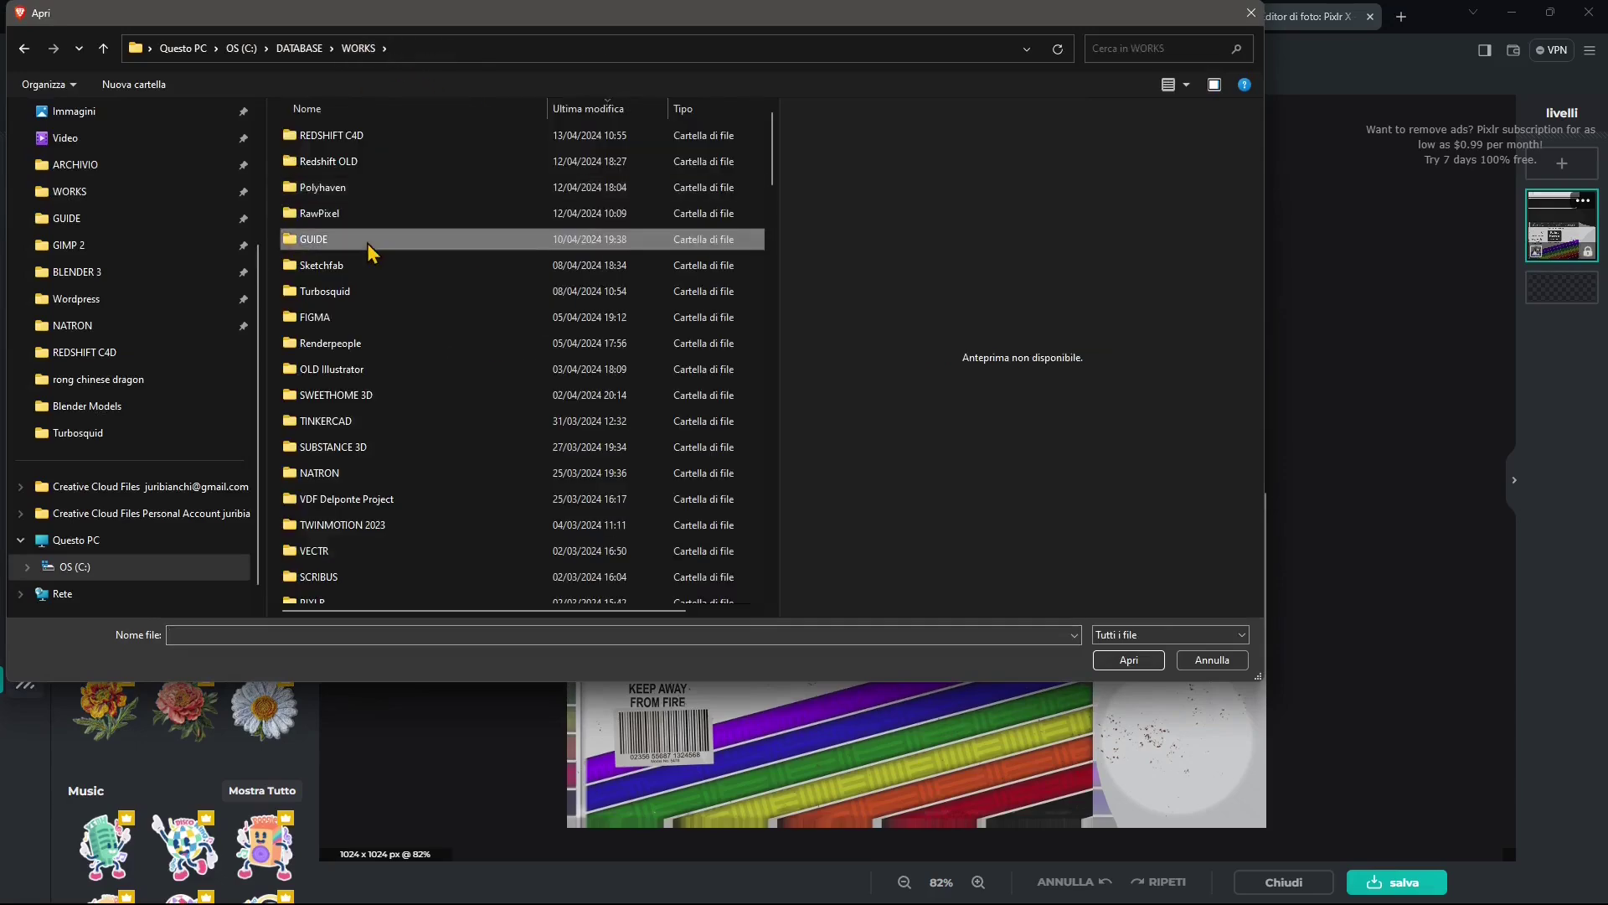
{"action": "scroll", "coordinate": [369, 249], "scroll_direction": "down", "scroll_amount": 10}
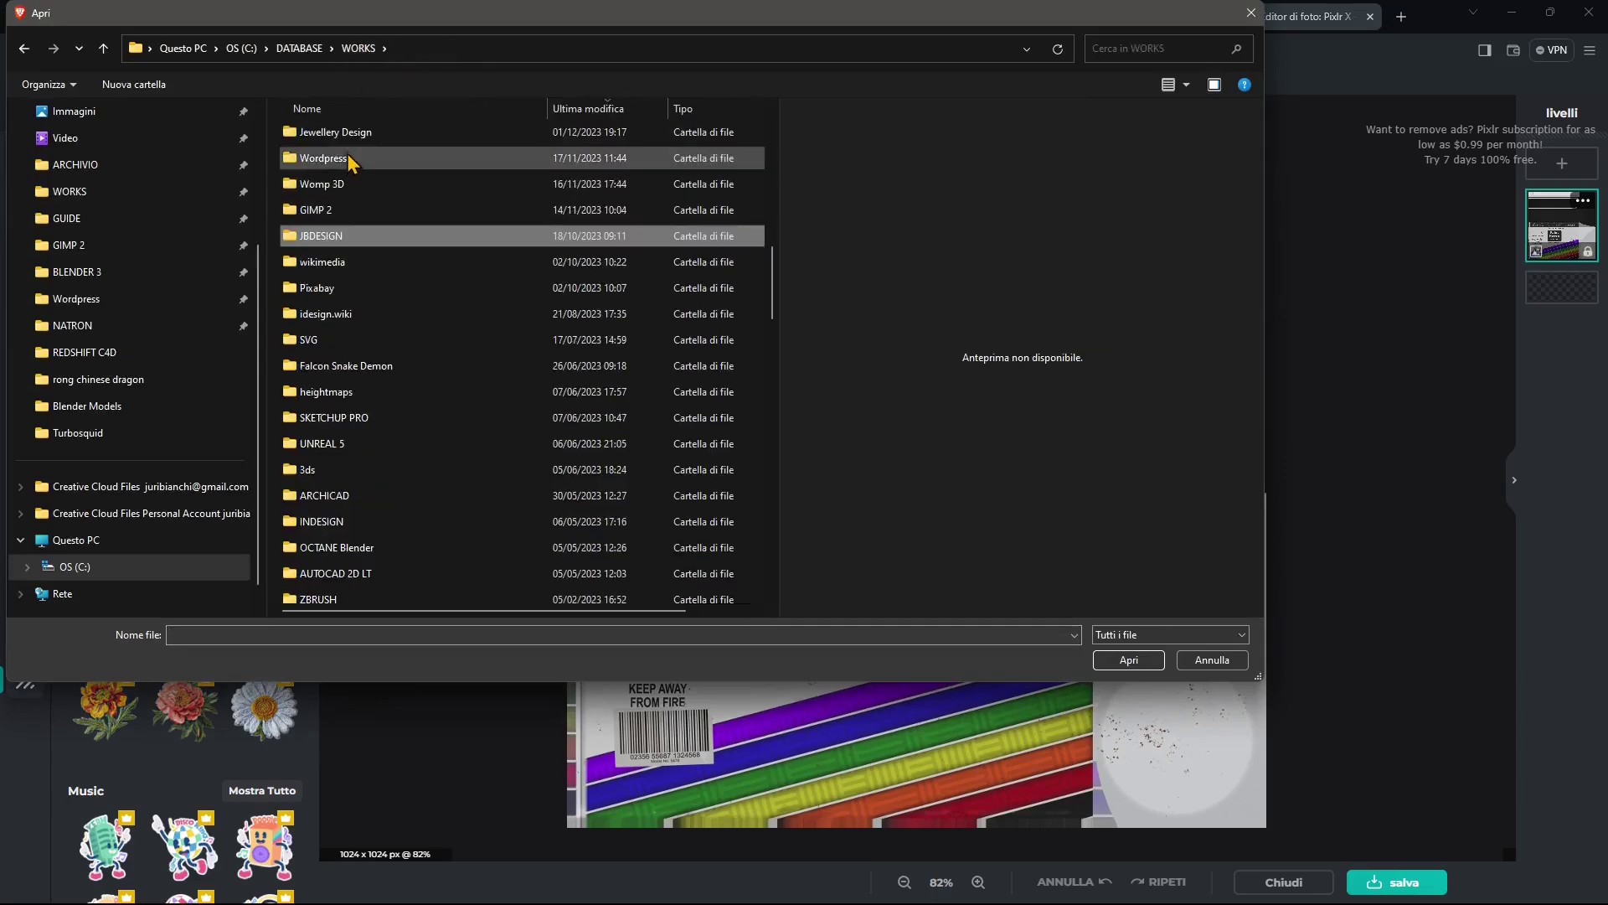
{"action": "double_click", "coordinate": [351, 236]}
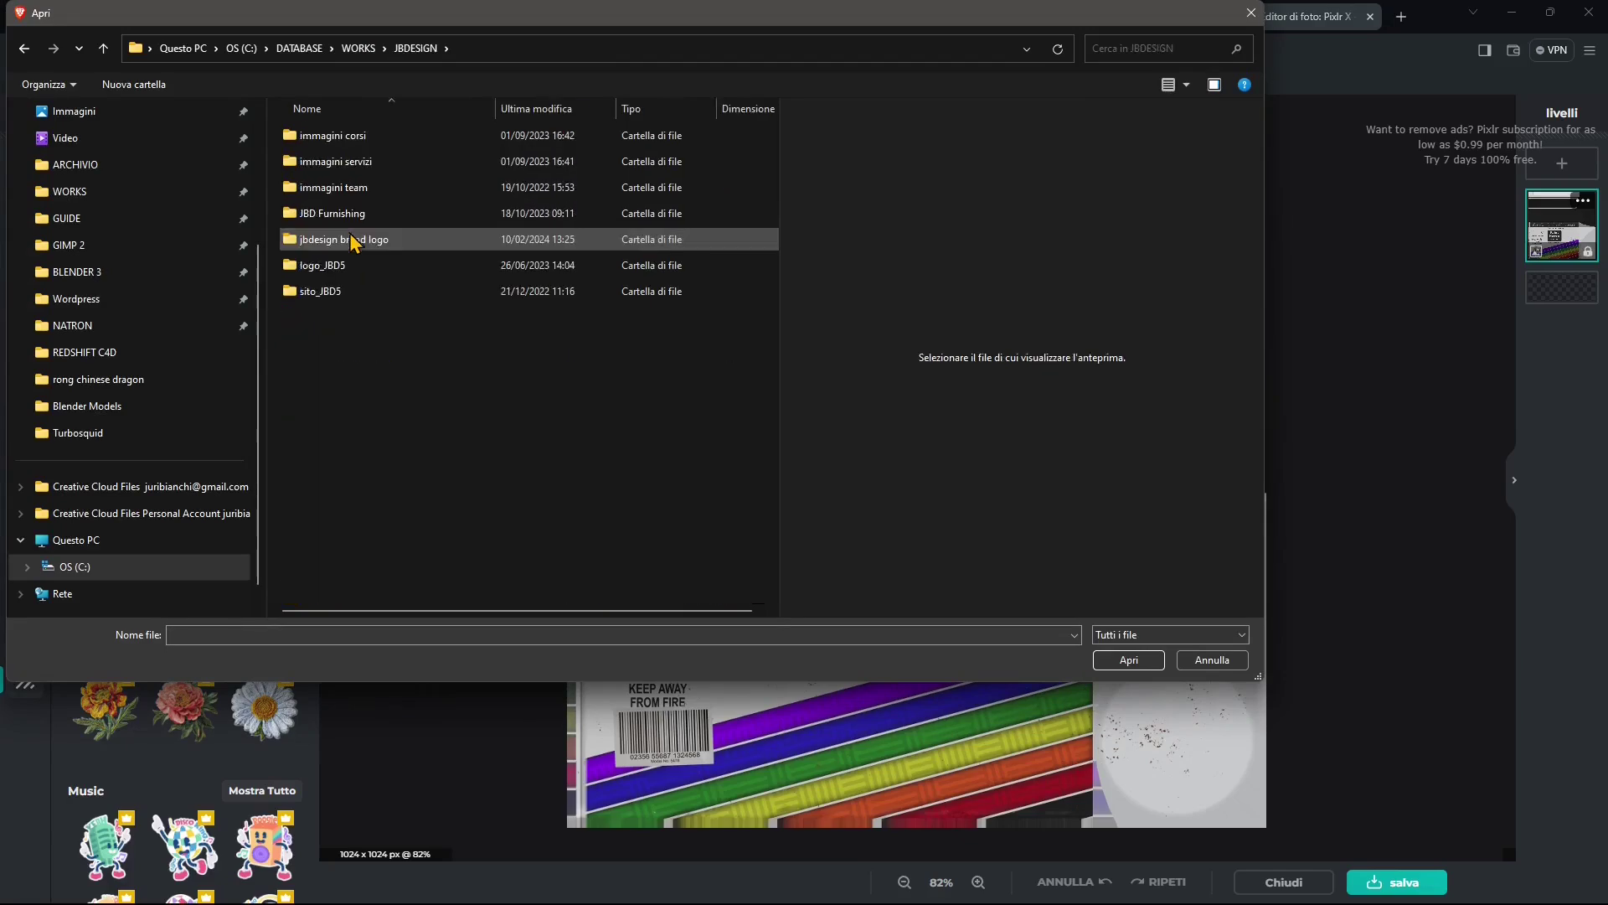
{"action": "double_click", "coordinate": [348, 267]}
{"action": "scroll", "coordinate": [519, 423], "scroll_direction": "down", "scroll_amount": 3}
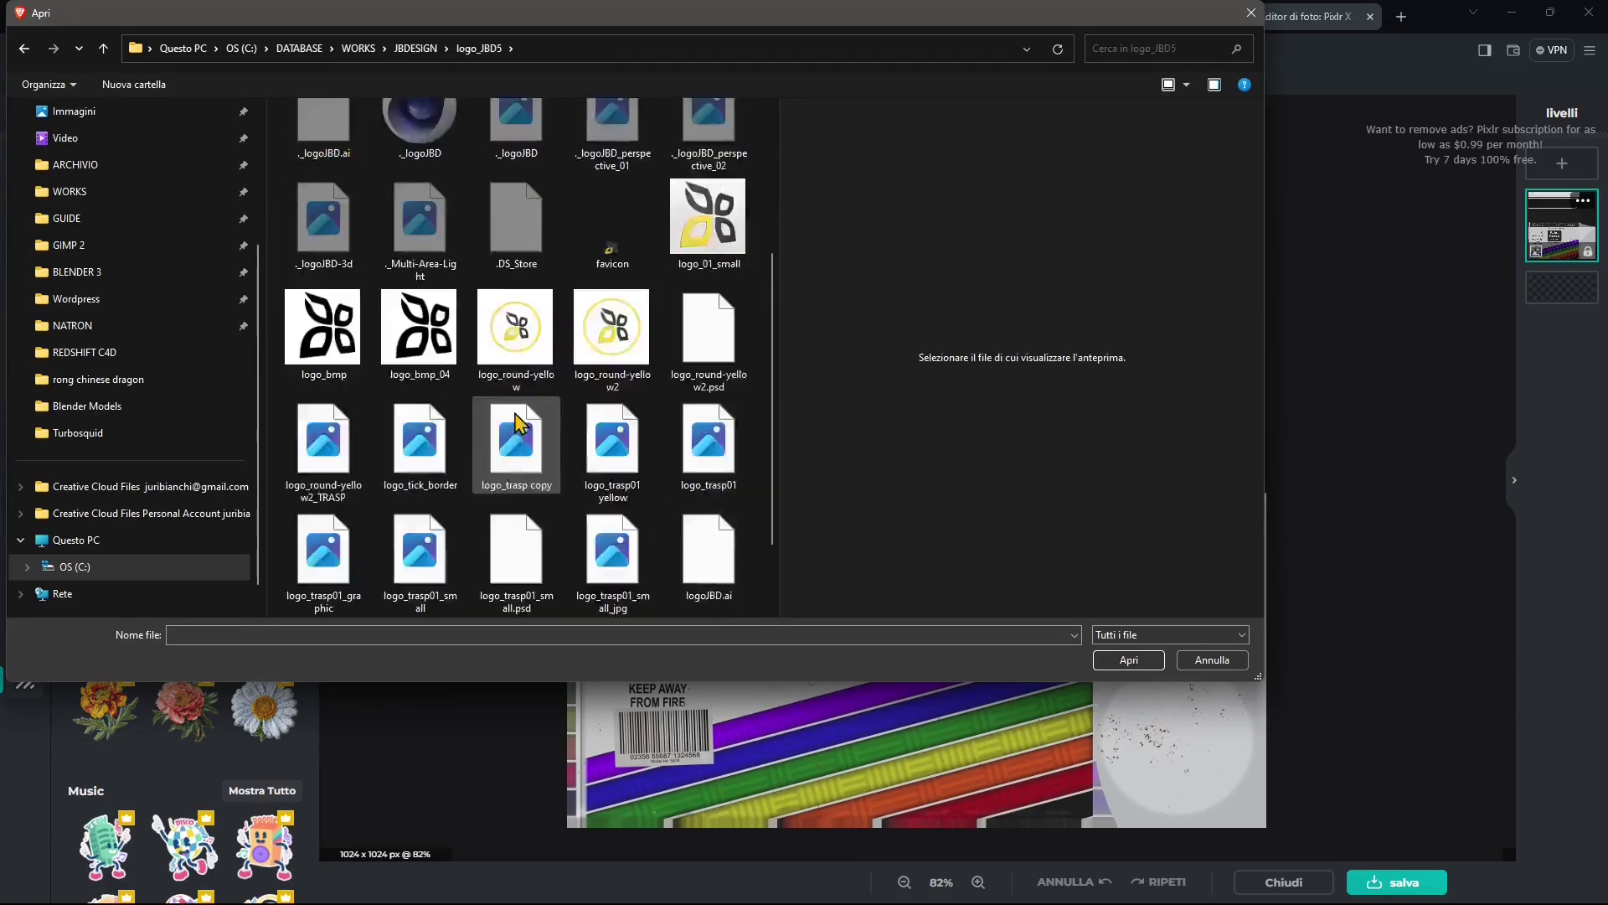
{"action": "scroll", "coordinate": [519, 423], "scroll_direction": "down", "scroll_amount": 2}
{"action": "left_click", "coordinate": [629, 346]}
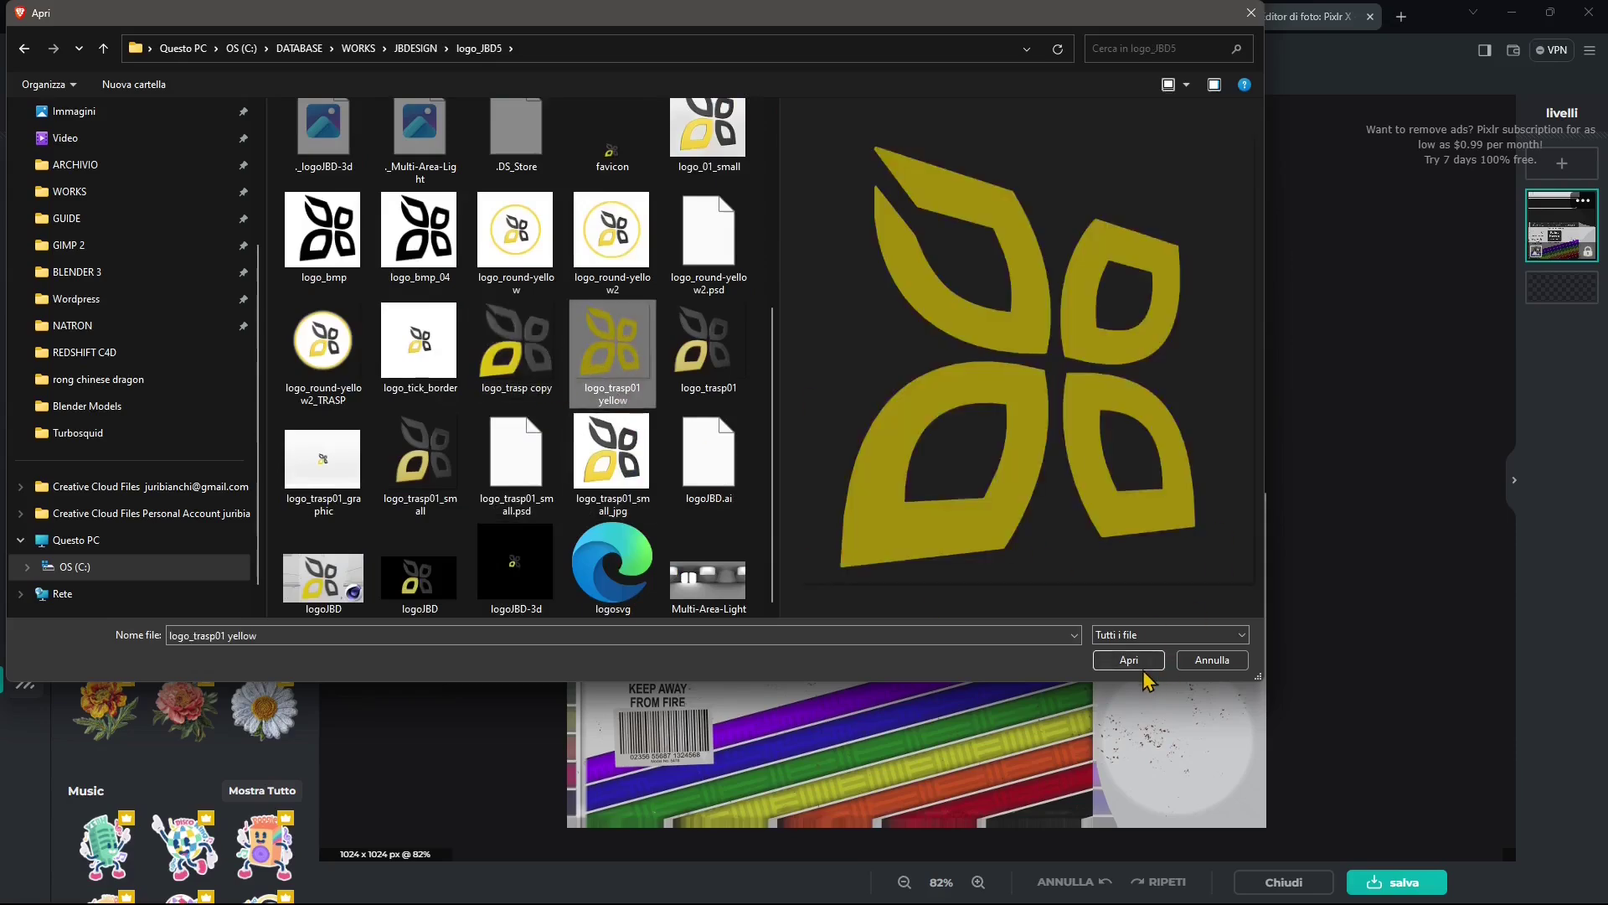
{"action": "left_click", "coordinate": [1129, 660]}
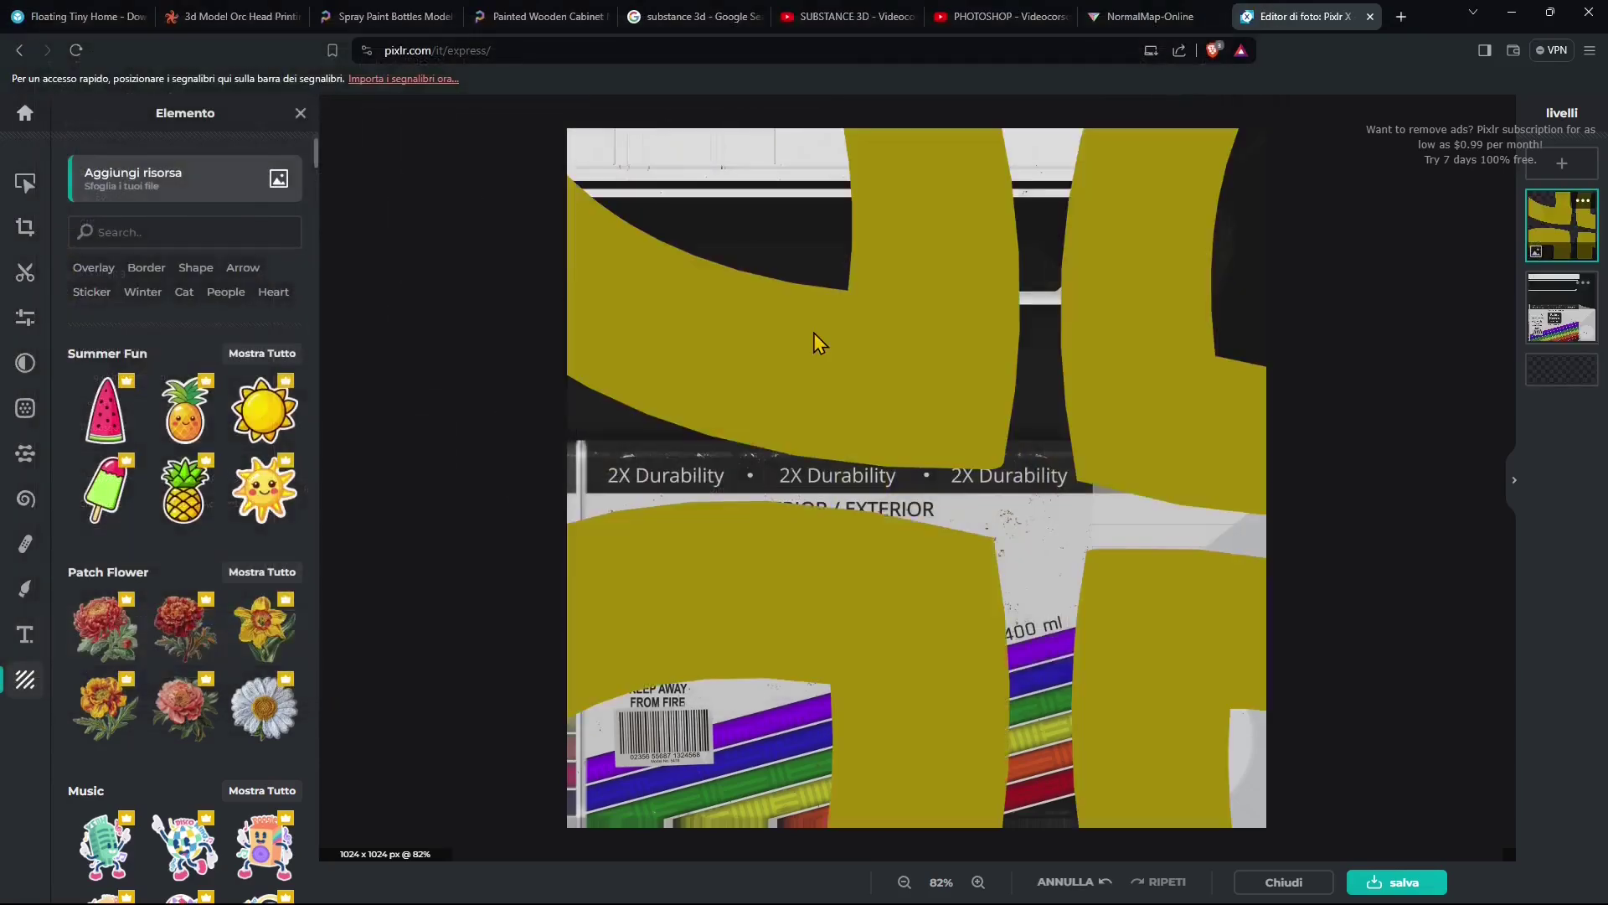
Shrink the yellow logo to about one-sixth of the texture's width and place it on the dark band above the Paint Haven label
{"action": "left_click_drag", "start_coordinate": [775, 382], "coordinate": [707, 470]}
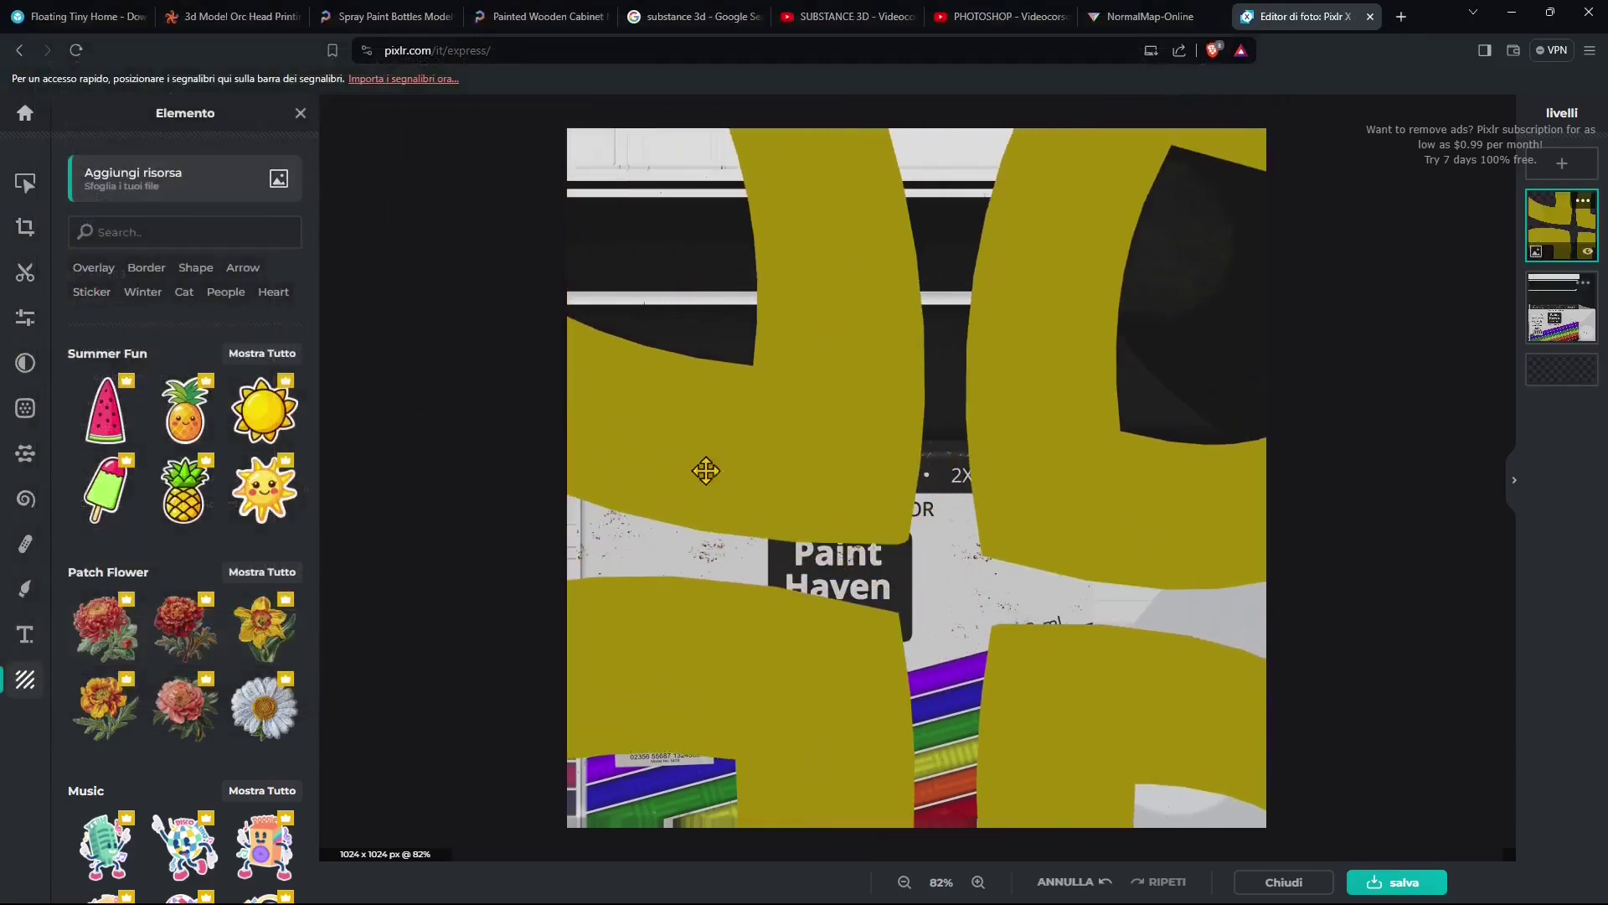
{"action": "scroll", "coordinate": [785, 486], "scroll_direction": "down", "scroll_amount": 2}
{"action": "scroll", "coordinate": [785, 486], "scroll_direction": "down", "scroll_amount": 3}
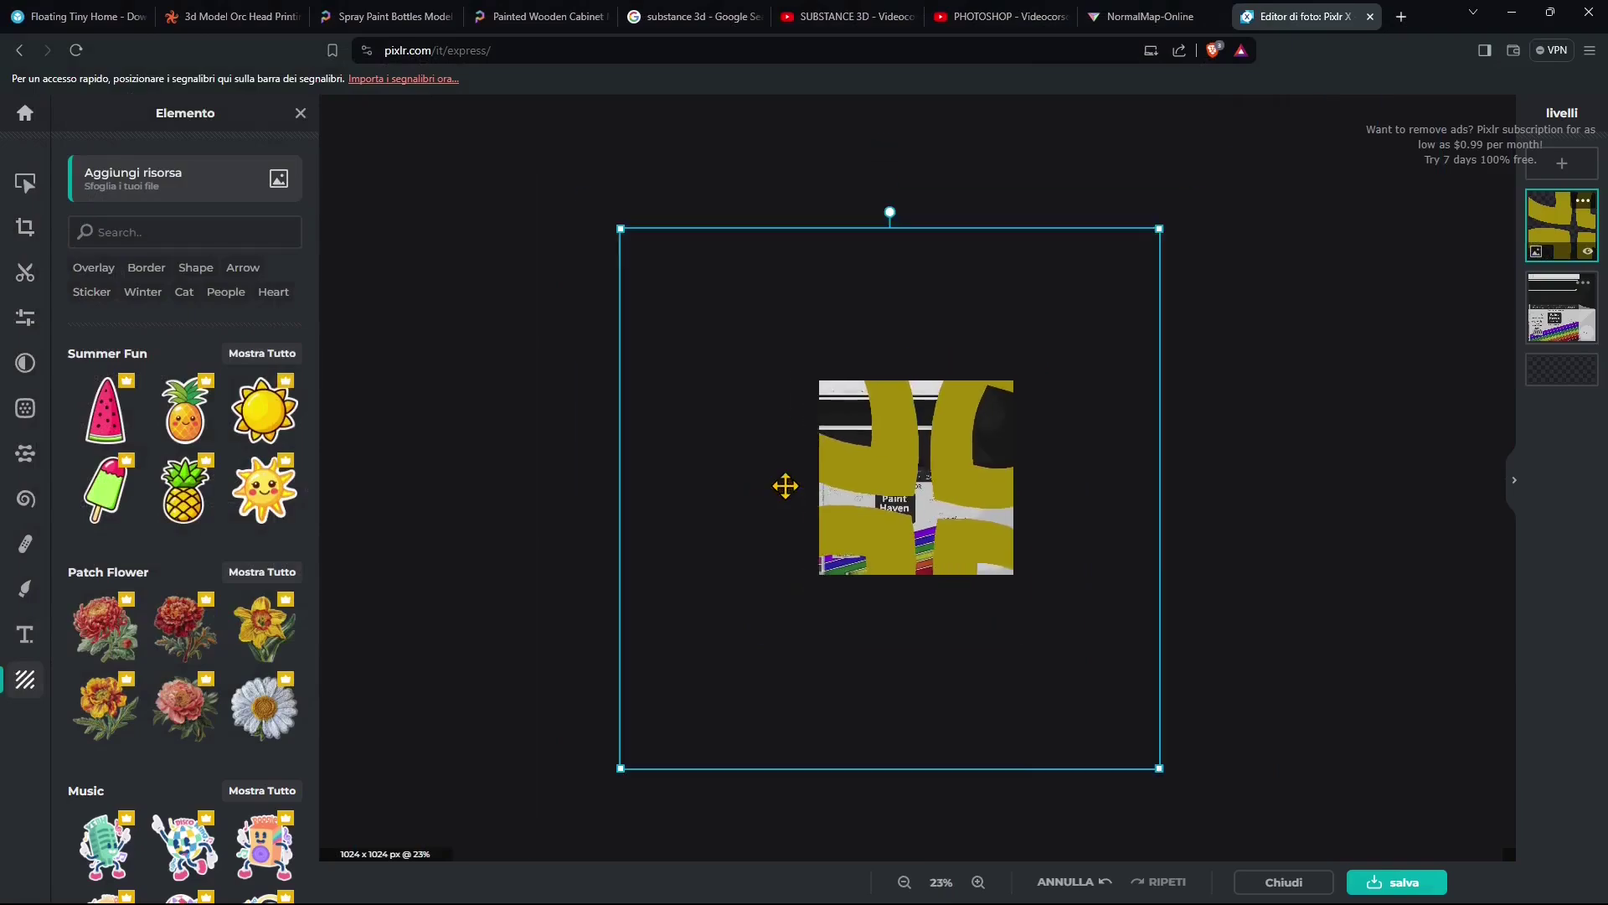
{"action": "left_click_drag", "start_coordinate": [584, 200], "coordinate": [880, 473]}
{"action": "scroll", "coordinate": [926, 568], "scroll_direction": "up", "scroll_amount": 2}
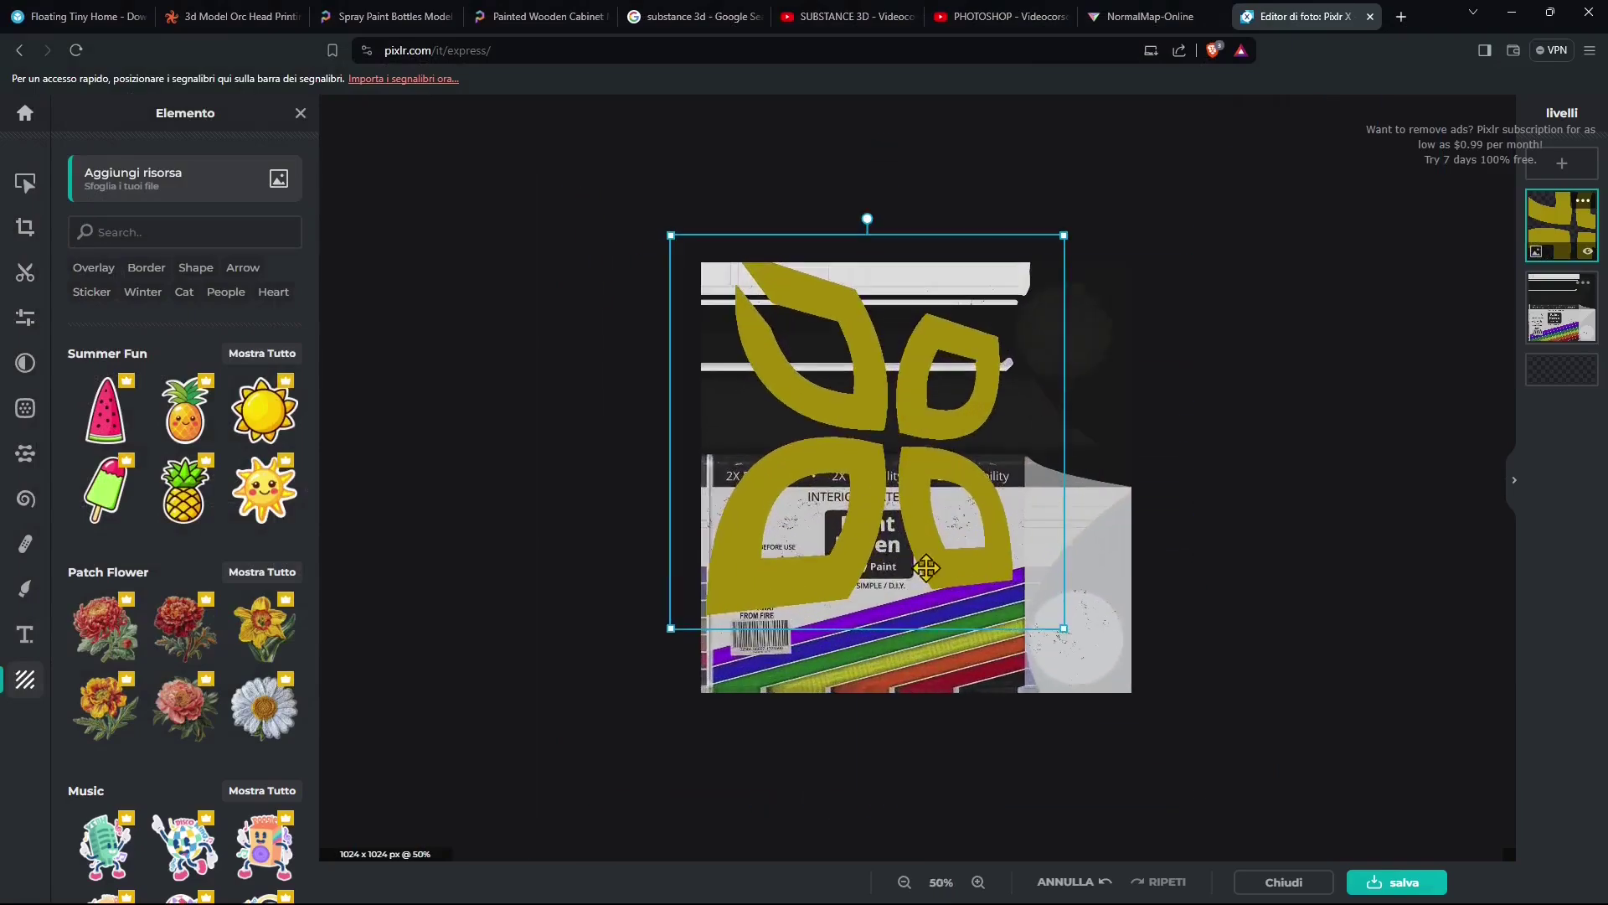
{"action": "left_click_drag", "start_coordinate": [1058, 629], "coordinate": [779, 360]}
{"action": "scroll", "coordinate": [779, 360], "scroll_direction": "up", "scroll_amount": 1}
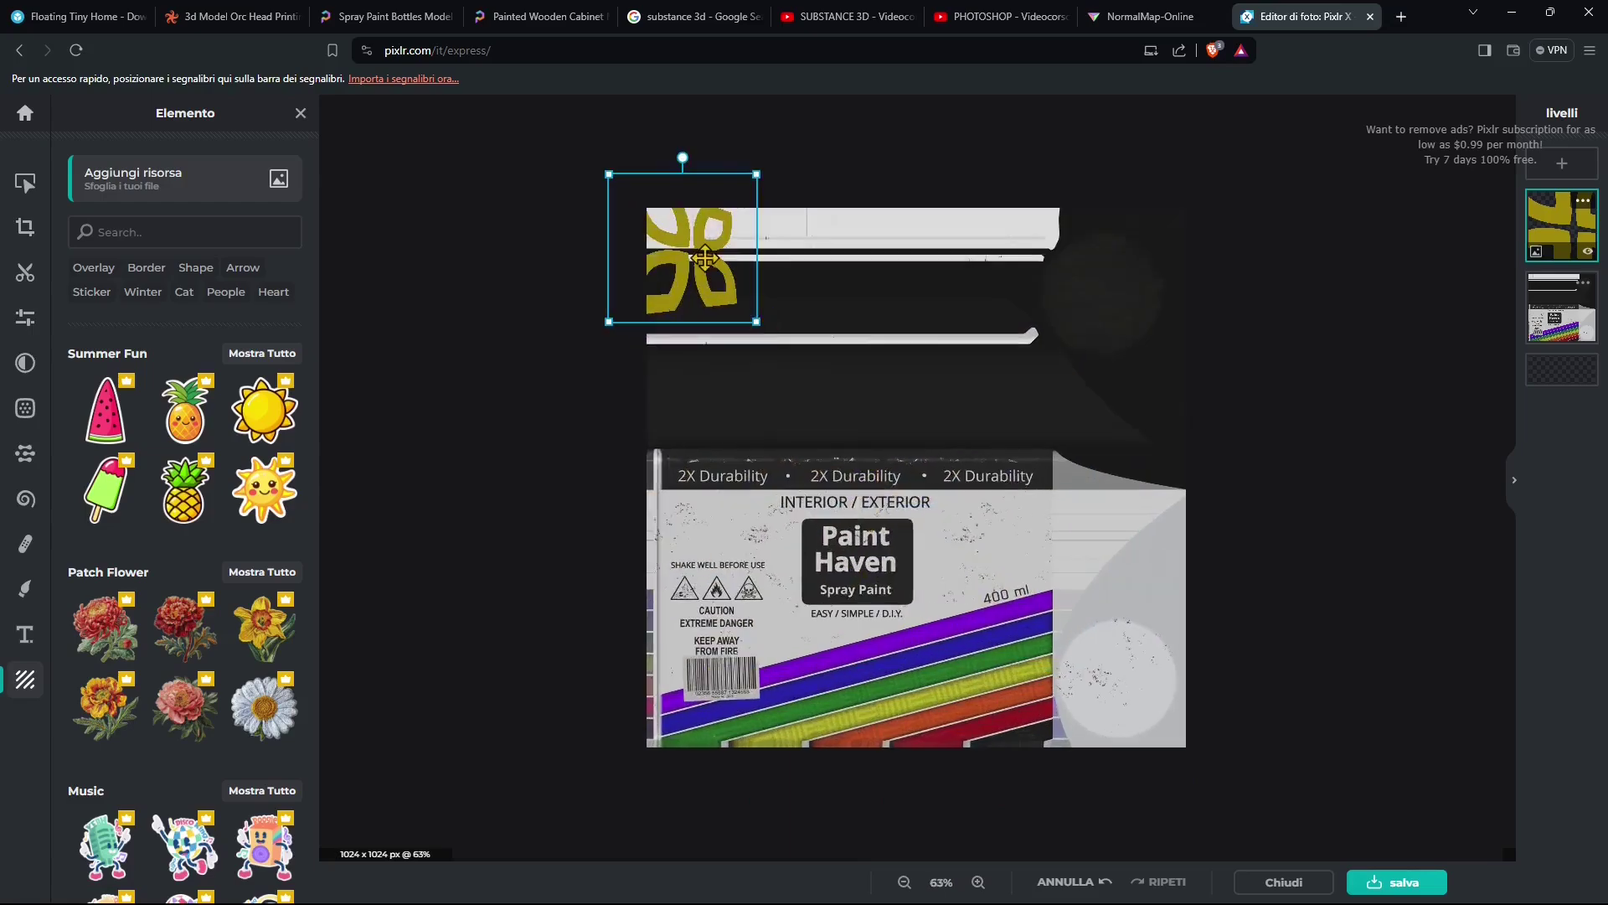
{"action": "left_click_drag", "start_coordinate": [705, 255], "coordinate": [890, 410]}
{"action": "scroll", "coordinate": [890, 411], "scroll_direction": "up", "scroll_amount": 2}
{"action": "left_click_drag", "start_coordinate": [845, 331], "coordinate": [846, 366]}
{"action": "scroll", "coordinate": [798, 471], "scroll_direction": "down", "scroll_amount": 1}
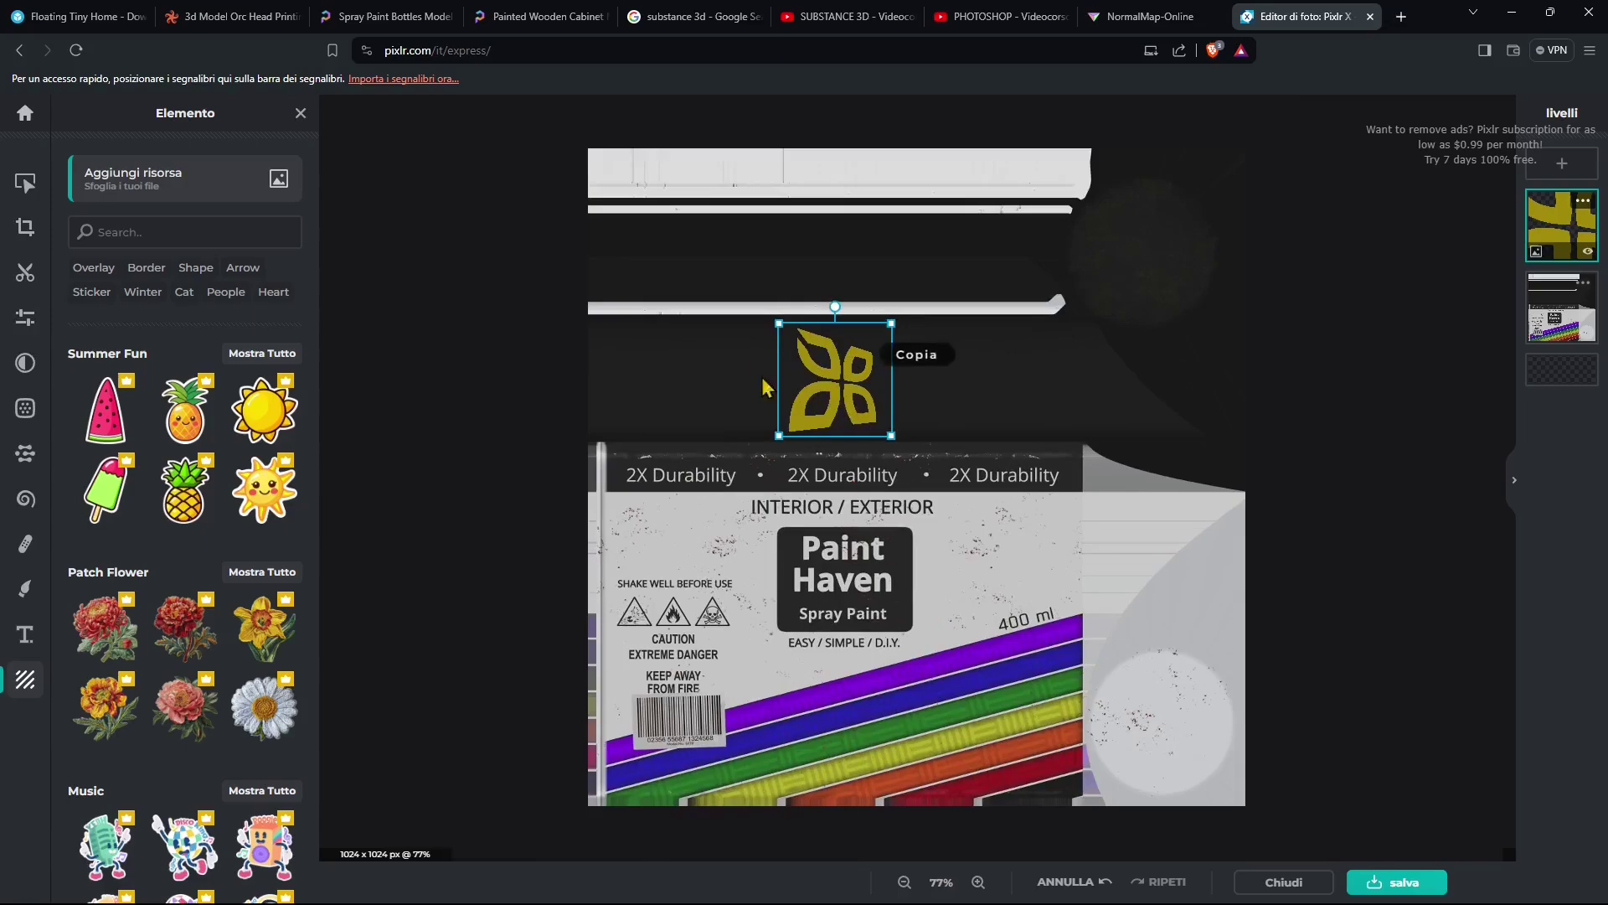
Add two copies of the yellow logo on the dark band, one on each side of the original
{"action": "key", "text": "ctrl+v"}
{"action": "left_click_drag", "start_coordinate": [833, 363], "coordinate": [675, 383]}
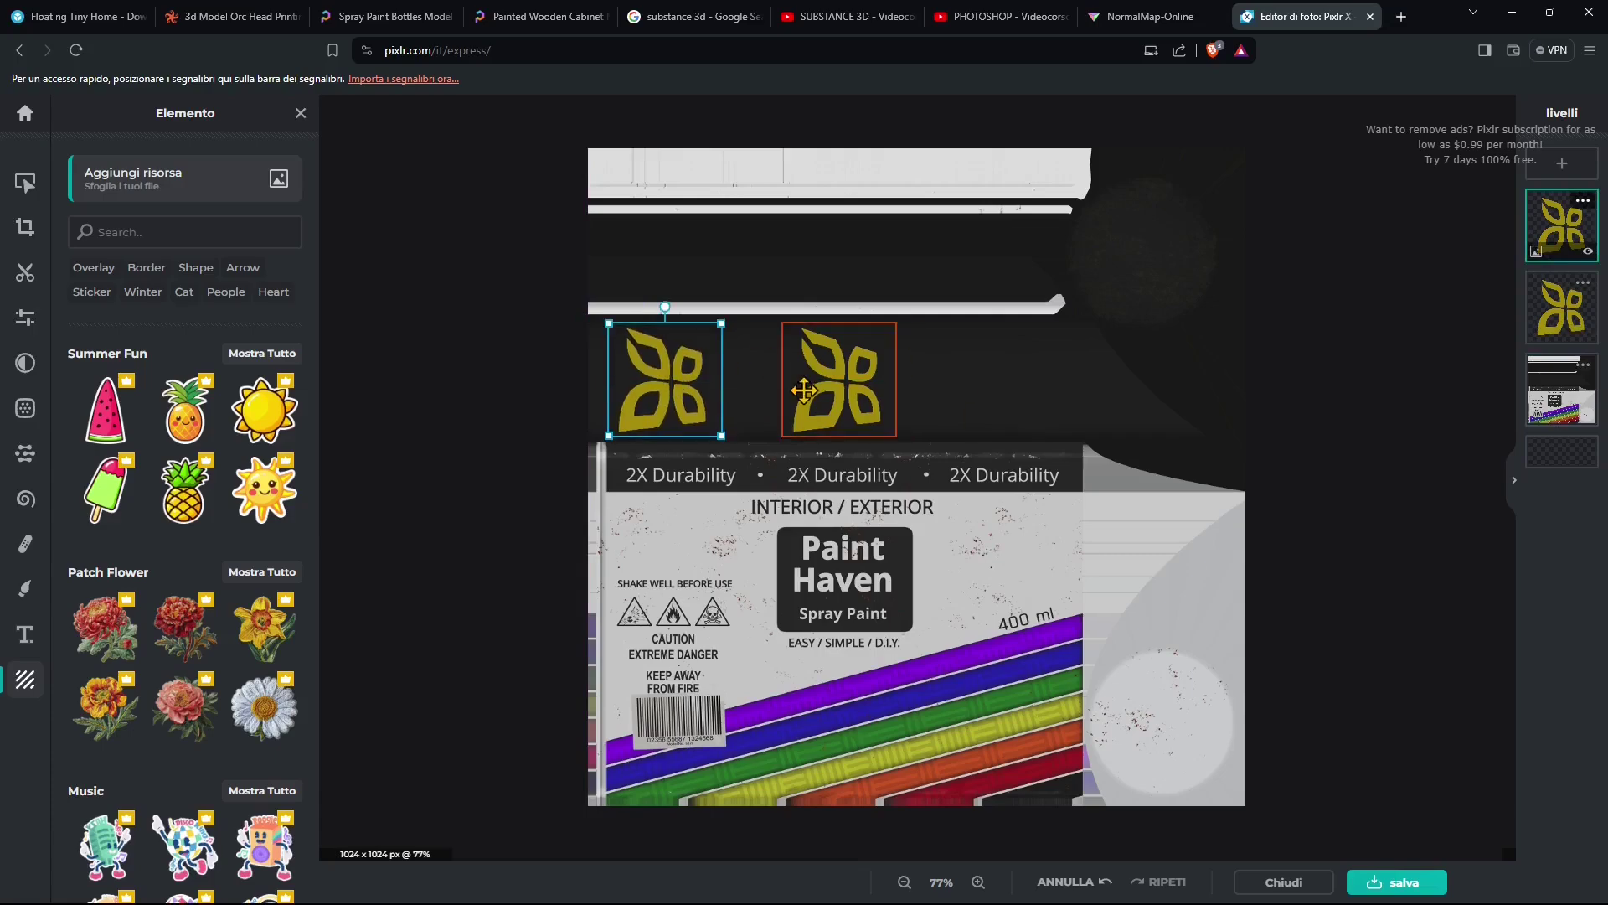
{"action": "left_click", "coordinate": [805, 390]}
{"action": "key", "text": "ctrl+v"}
{"action": "left_click_drag", "start_coordinate": [867, 399], "coordinate": [1023, 394]}
{"action": "left_click", "coordinate": [1196, 402]}
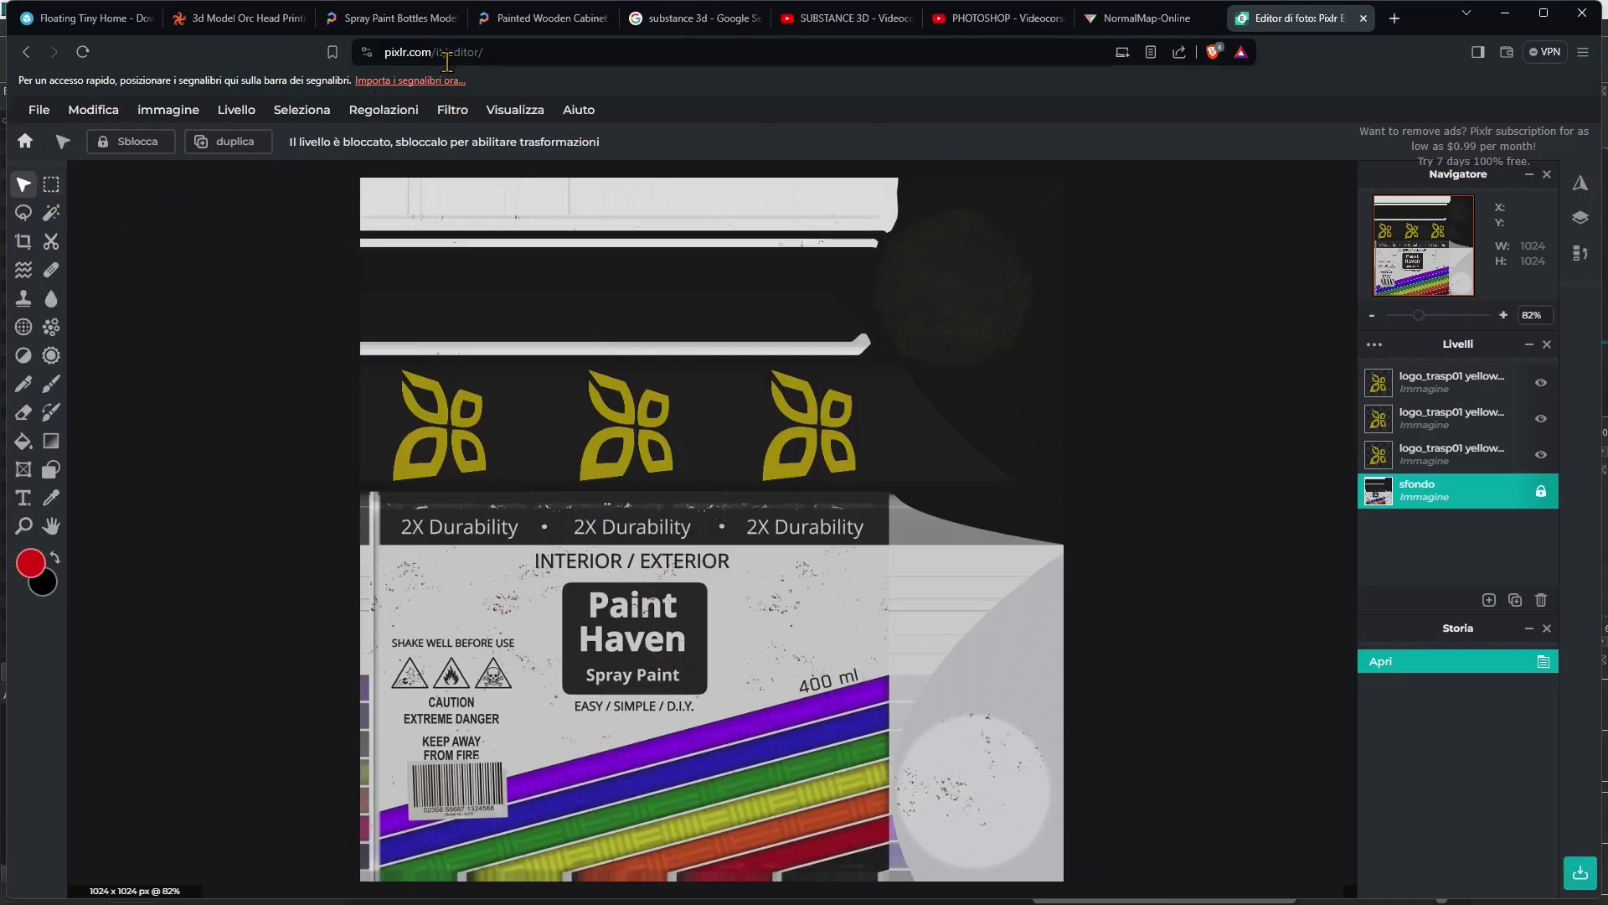
Export the edited texture as a JPG at 90% quality and 1024 x 1024 px
{"action": "left_click", "coordinate": [39, 110]}
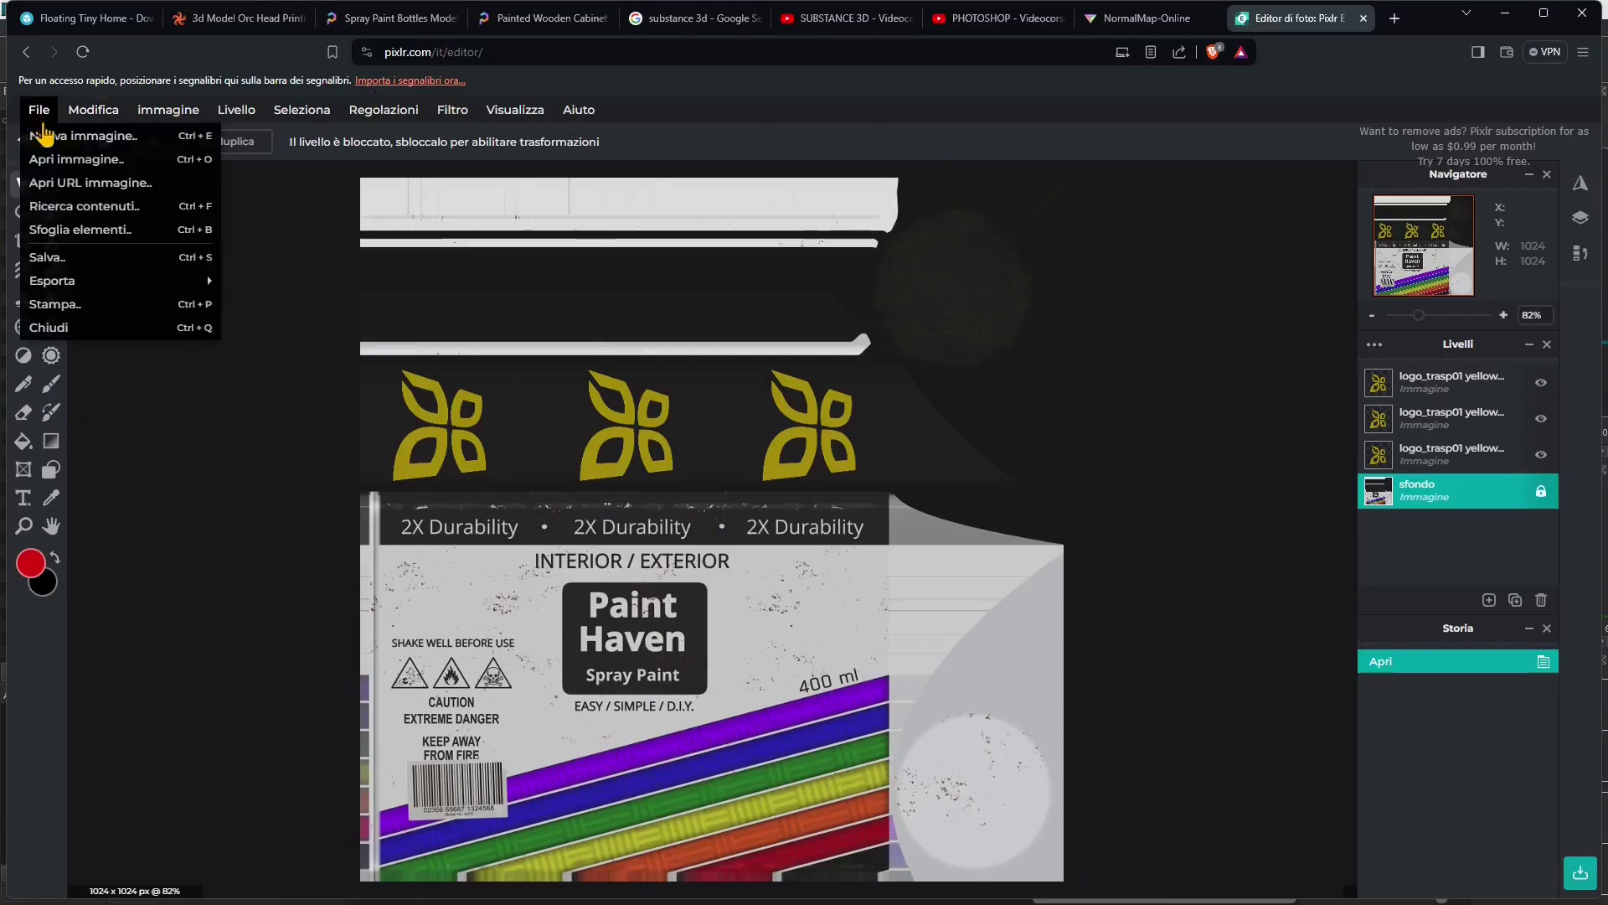
{"action": "mouse_move", "coordinate": [38, 113]}
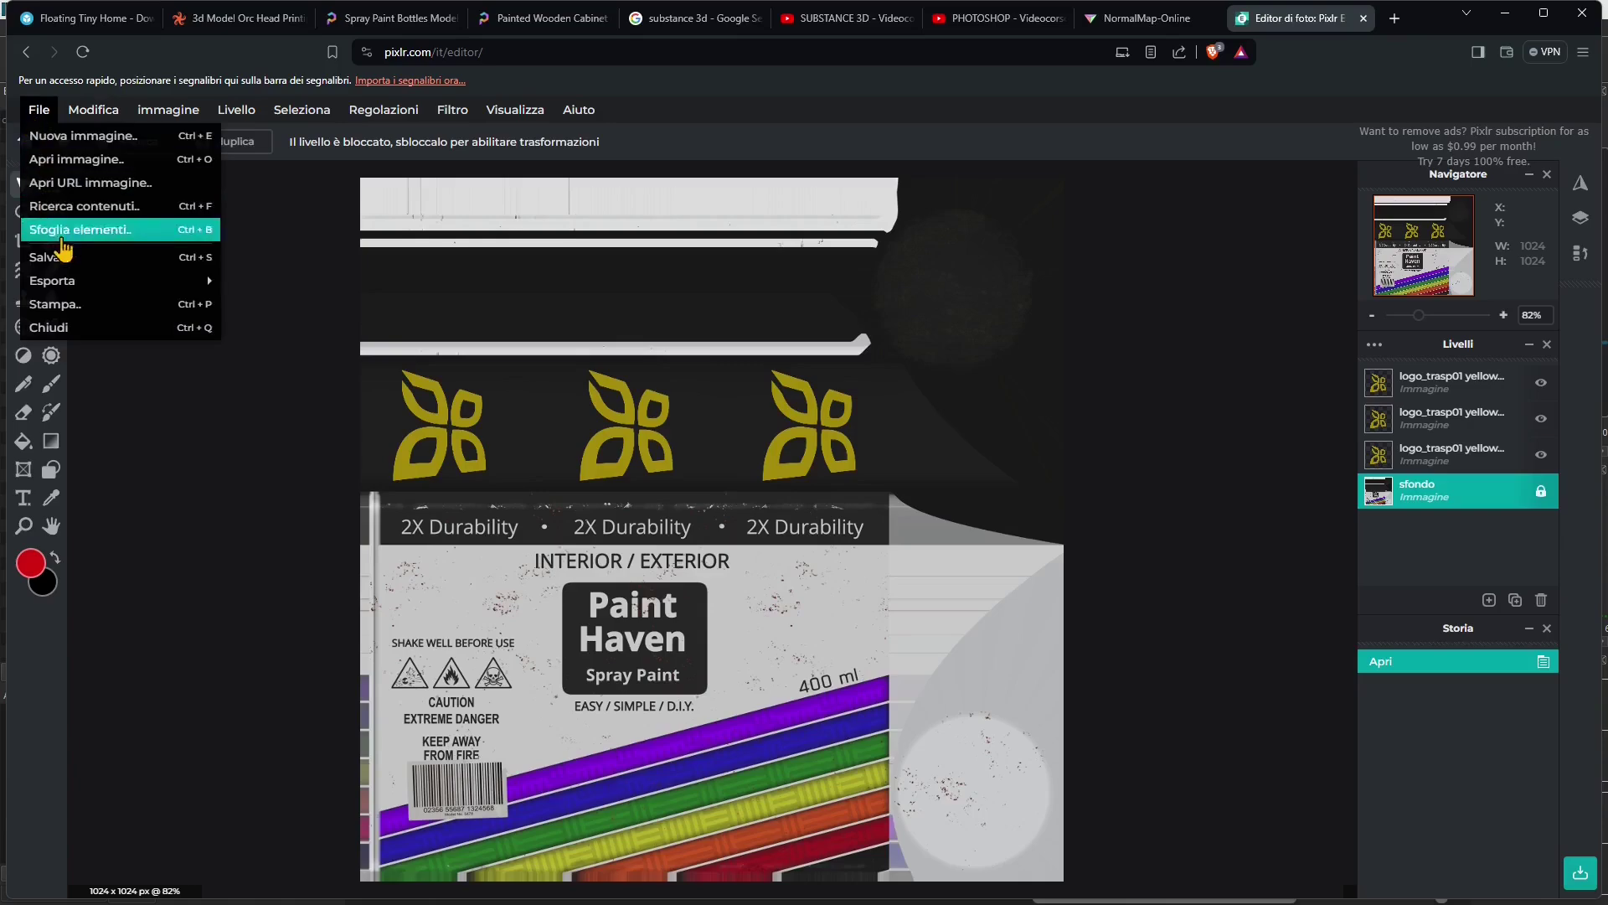
{"action": "left_click", "coordinate": [88, 262]}
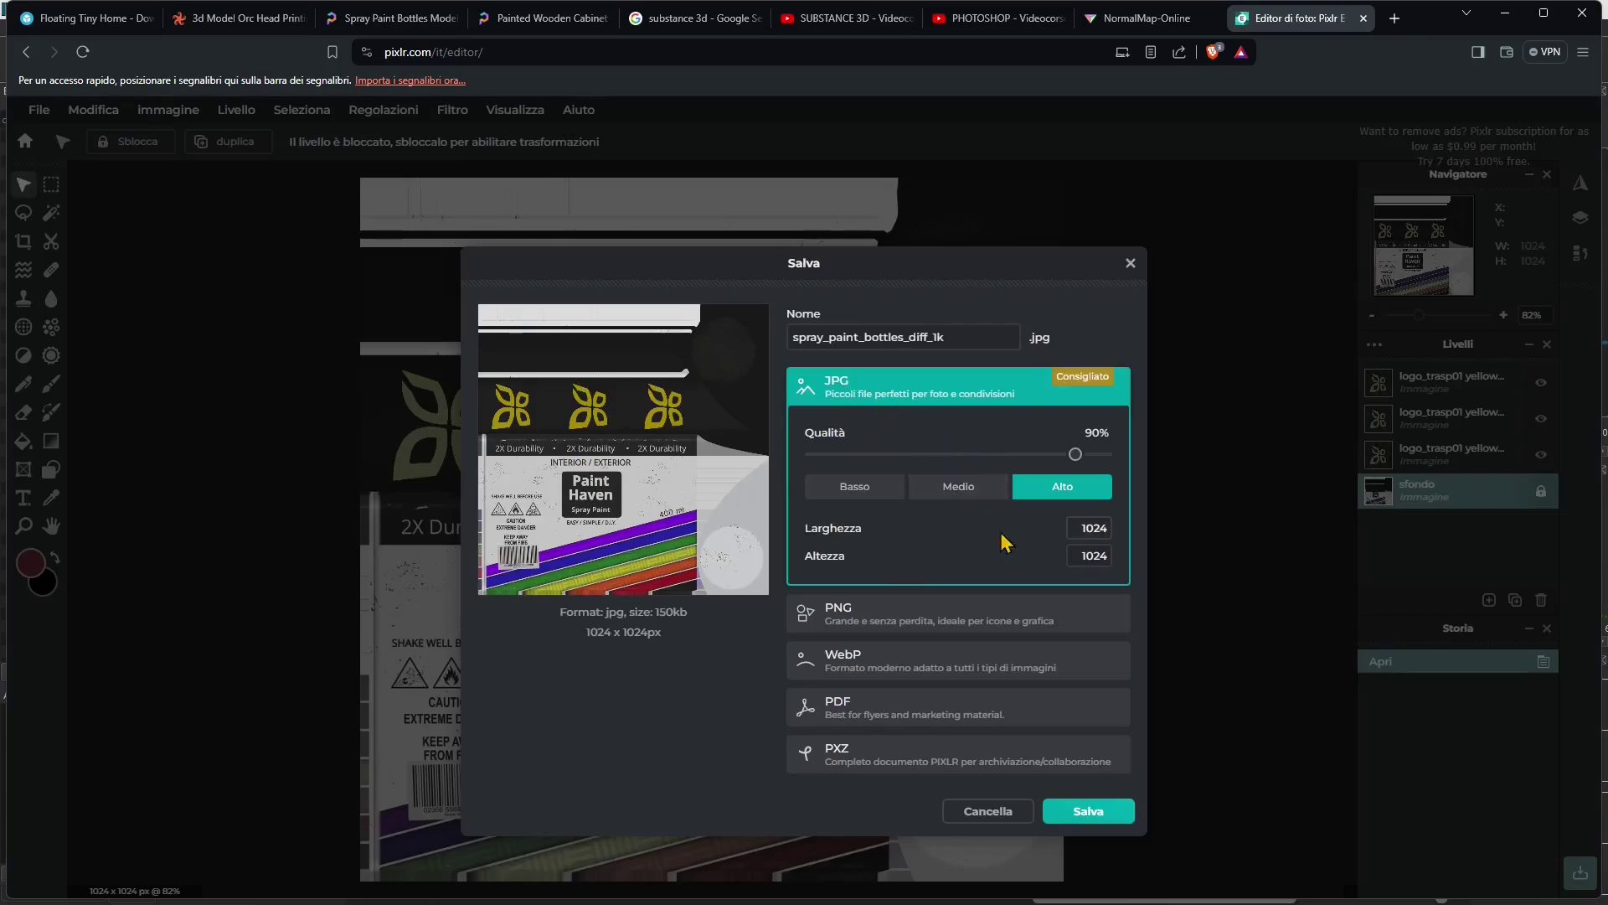
{"action": "left_click", "coordinate": [873, 614]}
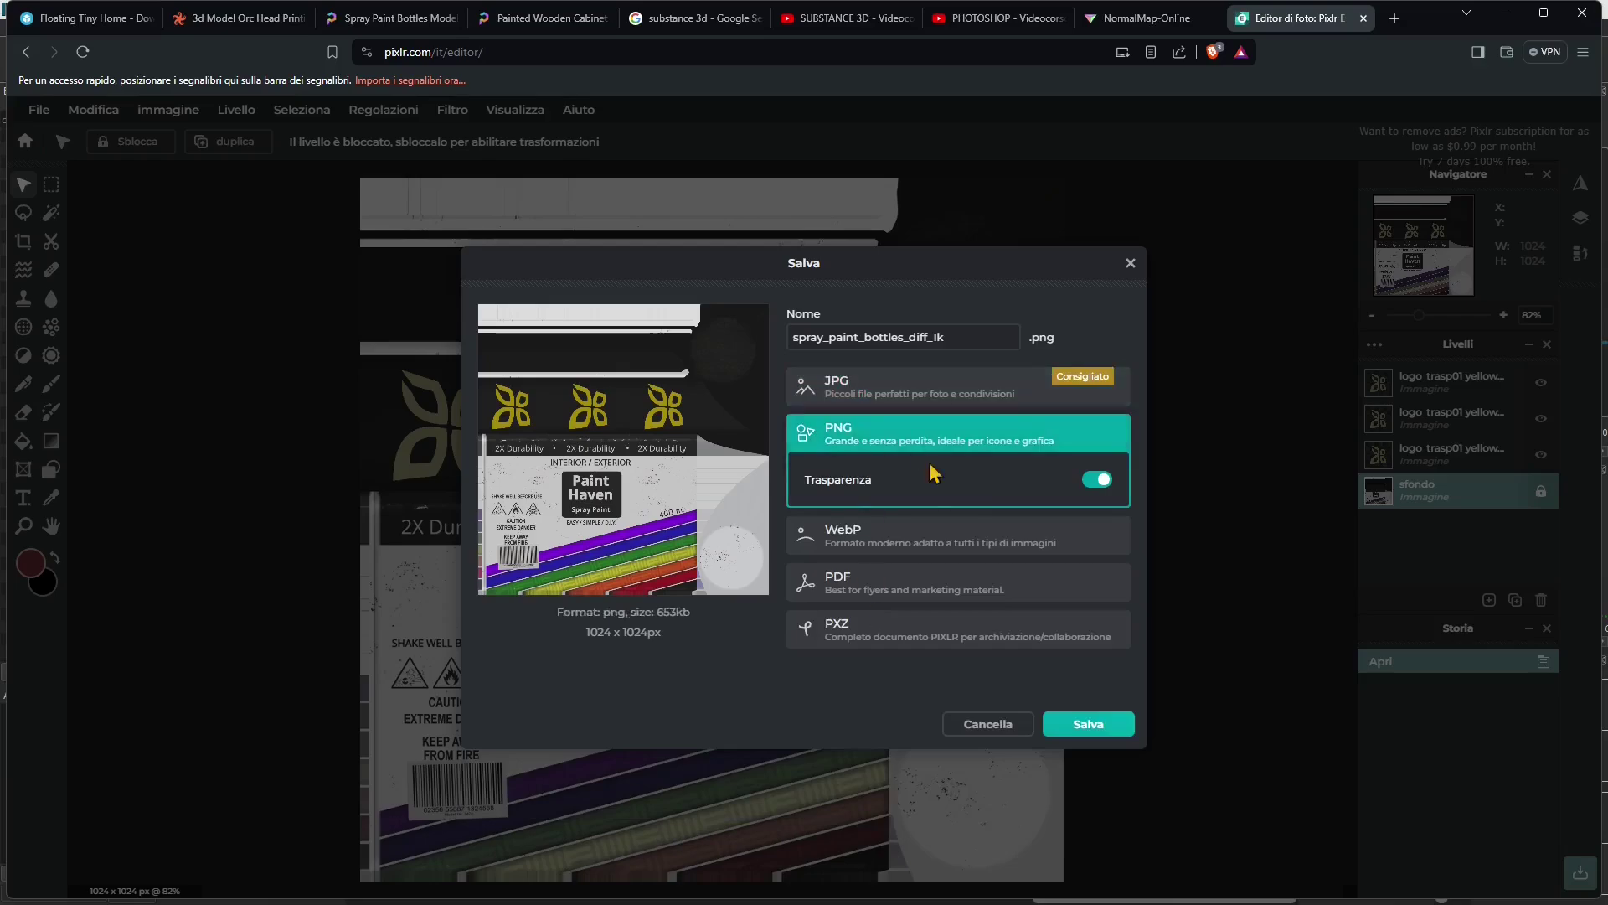
{"action": "left_click", "coordinate": [884, 400]}
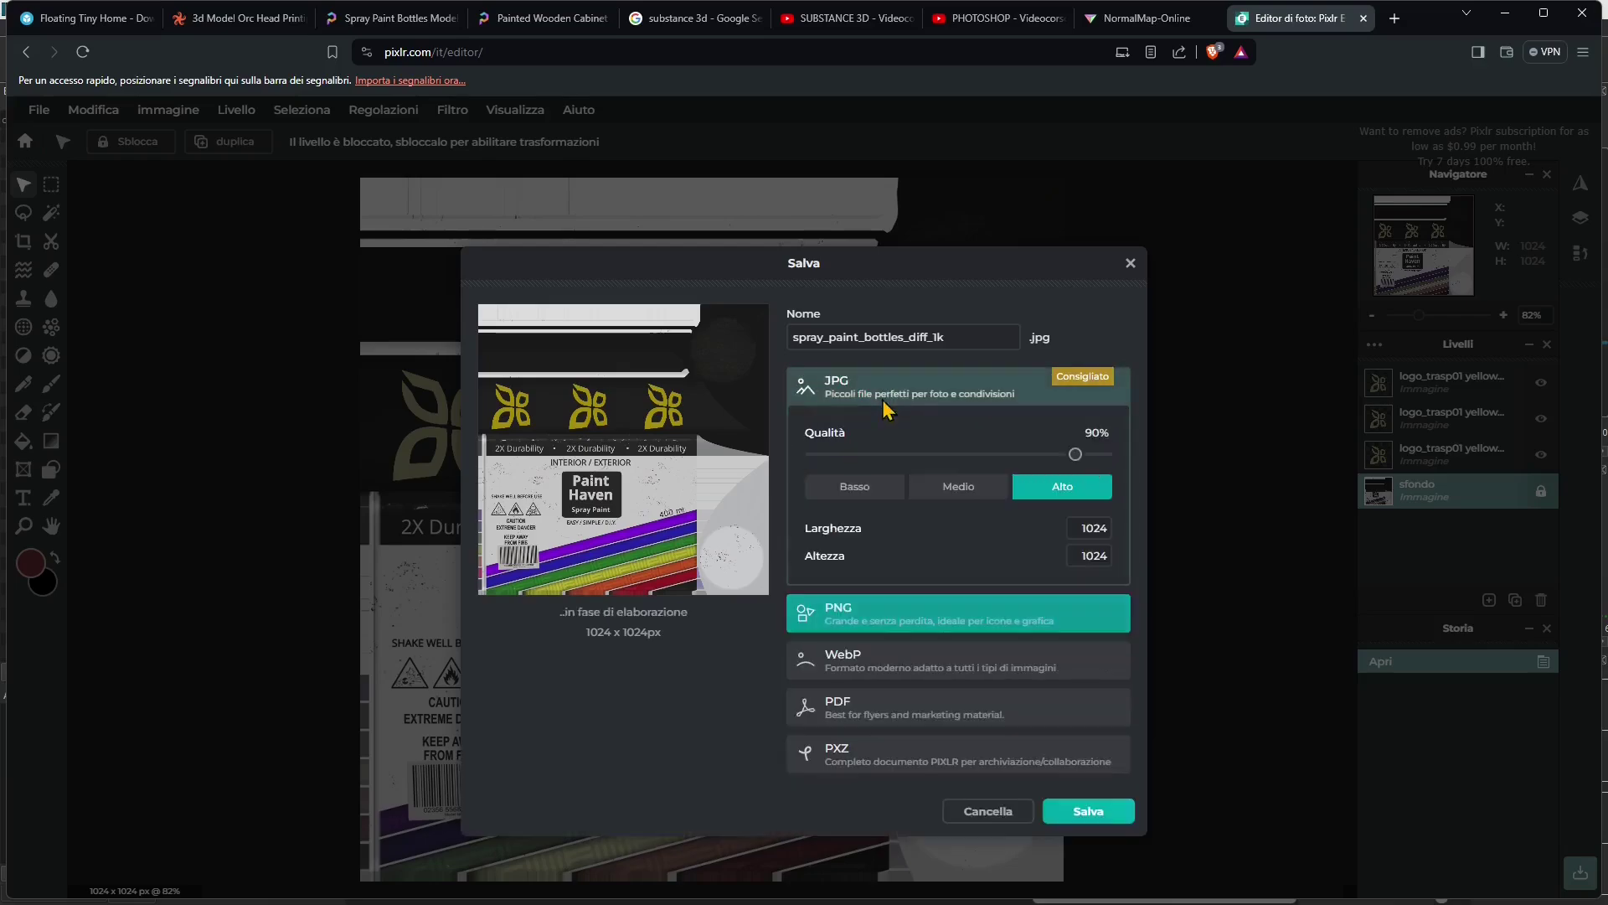
{"action": "left_click", "coordinate": [1082, 809]}
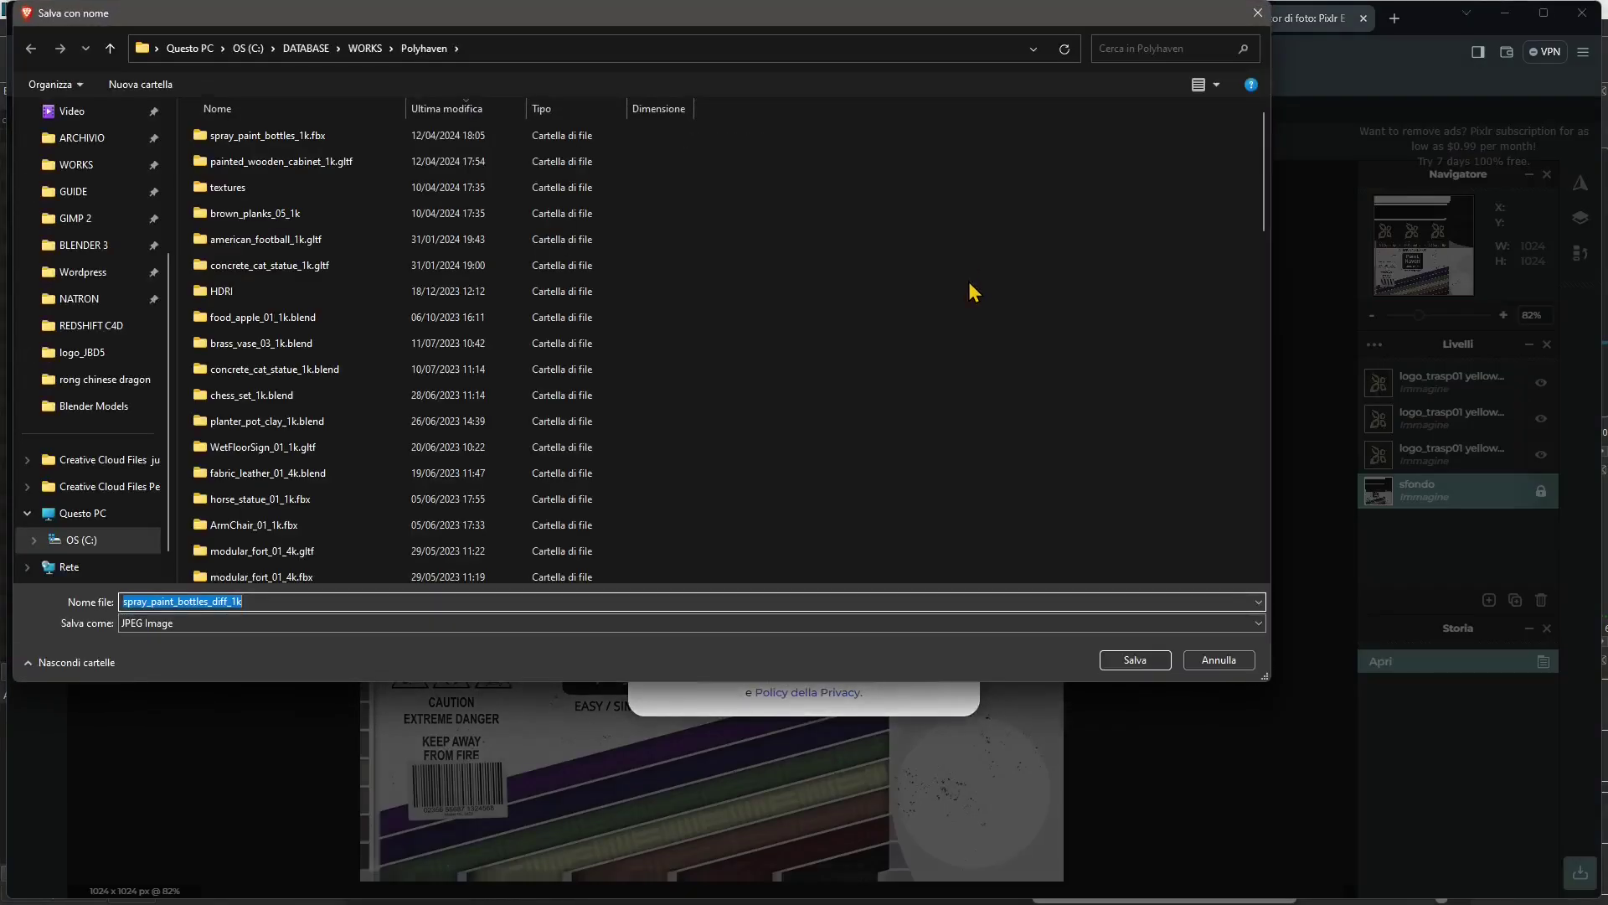
Save the JPG as "spray_paint_bottles_diff_1k mod" in the textures folder of spray_paint_bottles_1k.fbx
{"action": "left_click", "coordinate": [279, 141]}
{"action": "double_click", "coordinate": [279, 142]}
{"action": "double_click", "coordinate": [251, 141]}
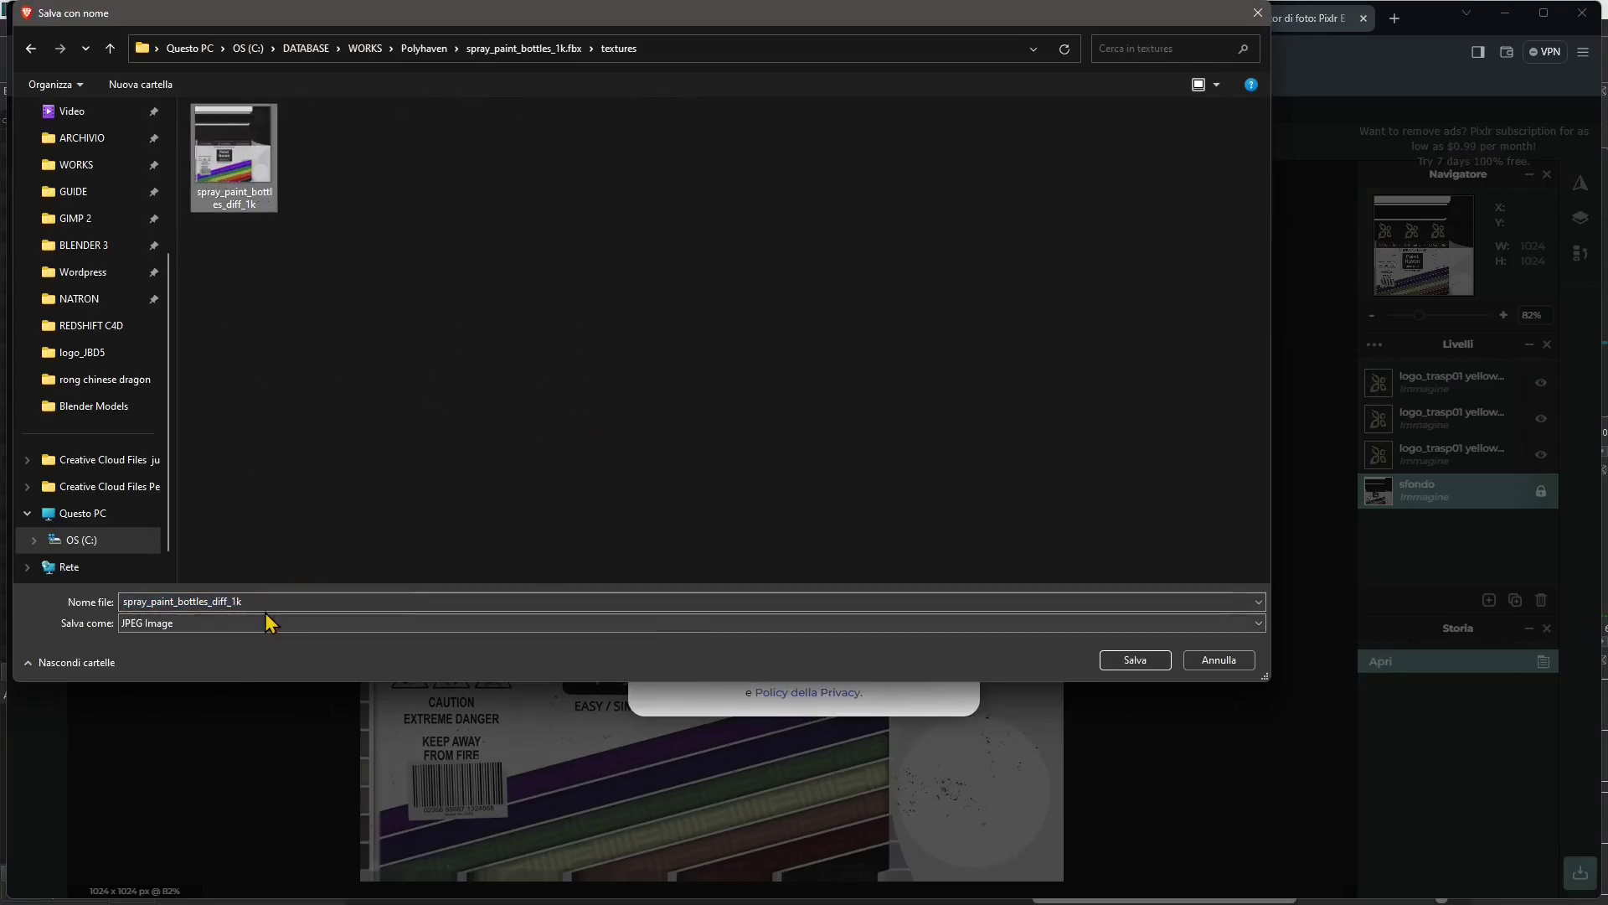
{"action": "left_click", "coordinate": [315, 600]}
{"action": "left_click", "coordinate": [1136, 660]}
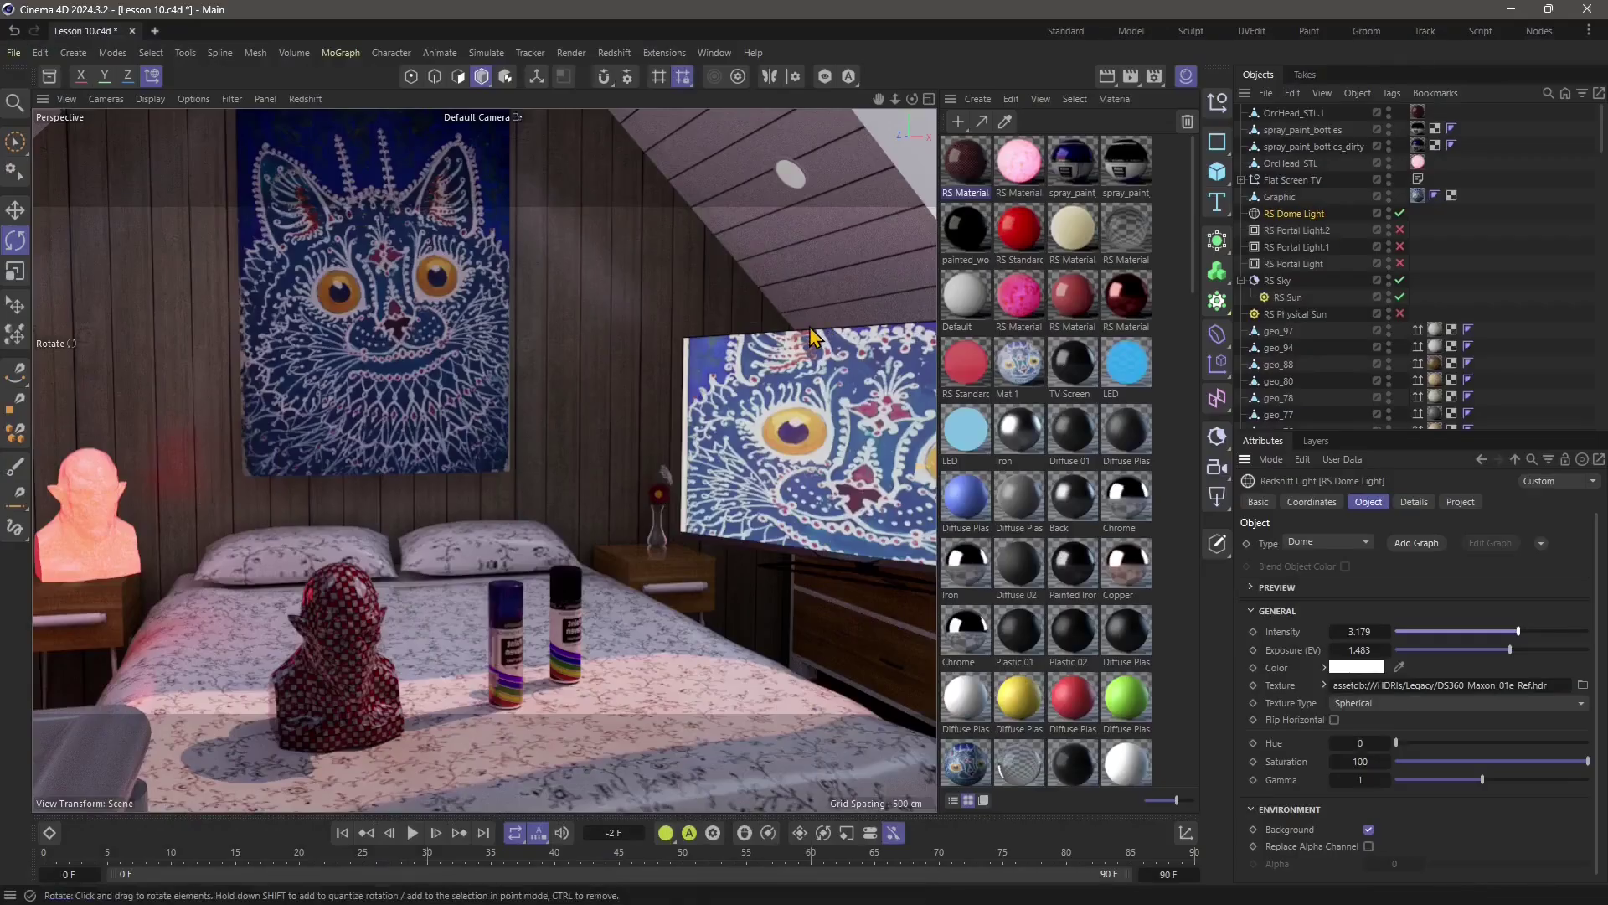
Switch to Cinema 4D, select the black-capped spray bottle and open its spray_paint_bottles material in the Node Editor
{"action": "left_click", "coordinate": [572, 603]}
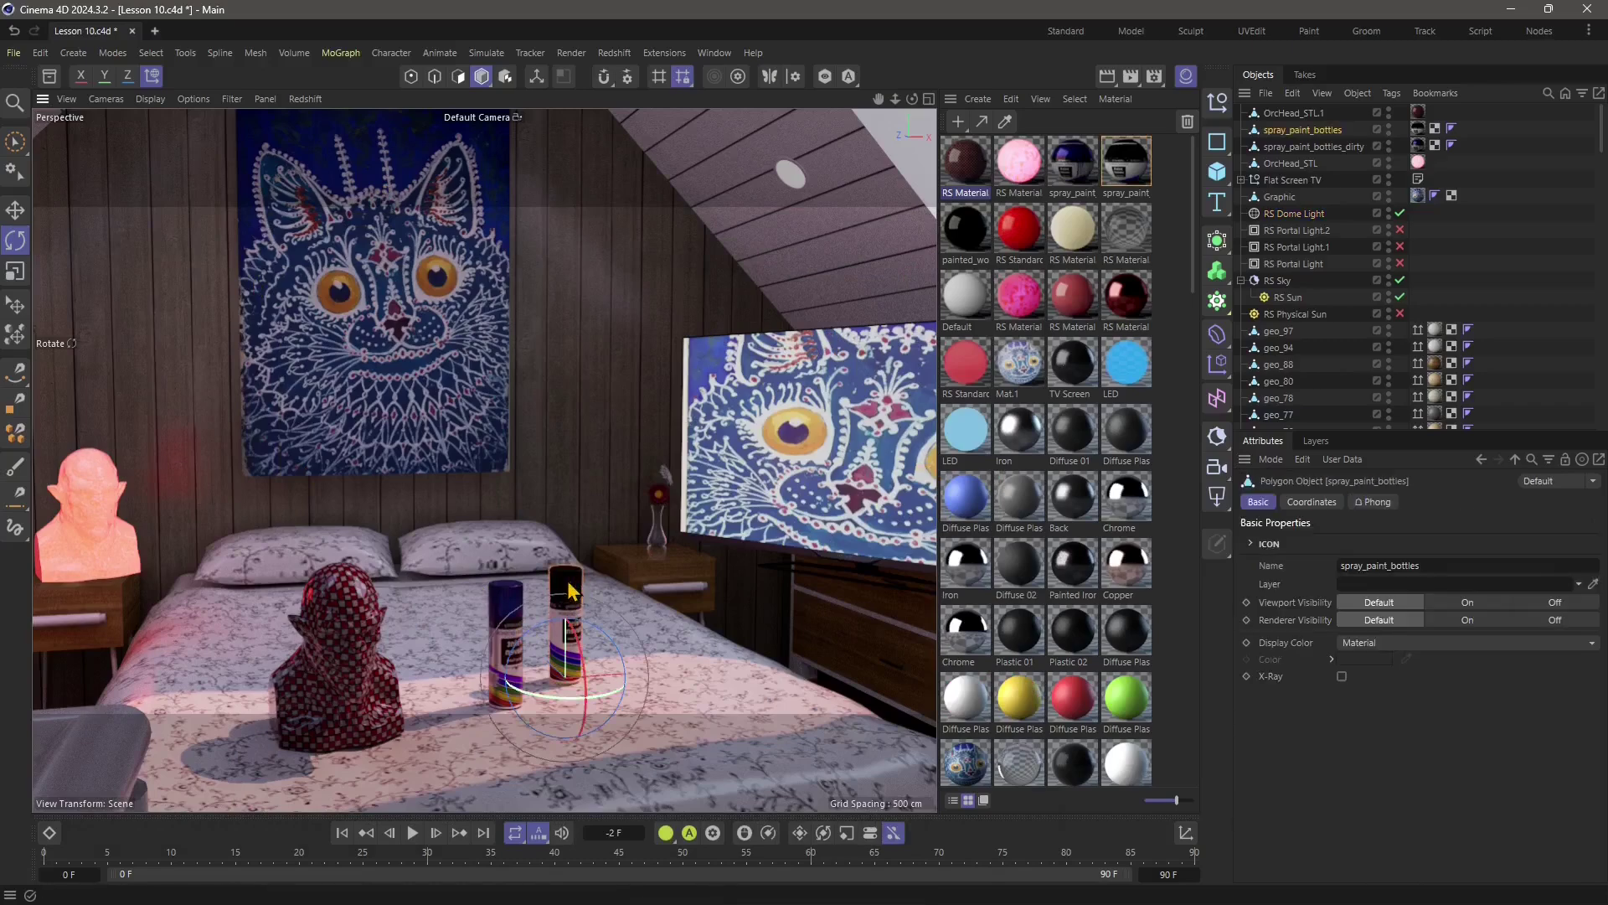
{"action": "left_click", "coordinate": [1417, 130]}
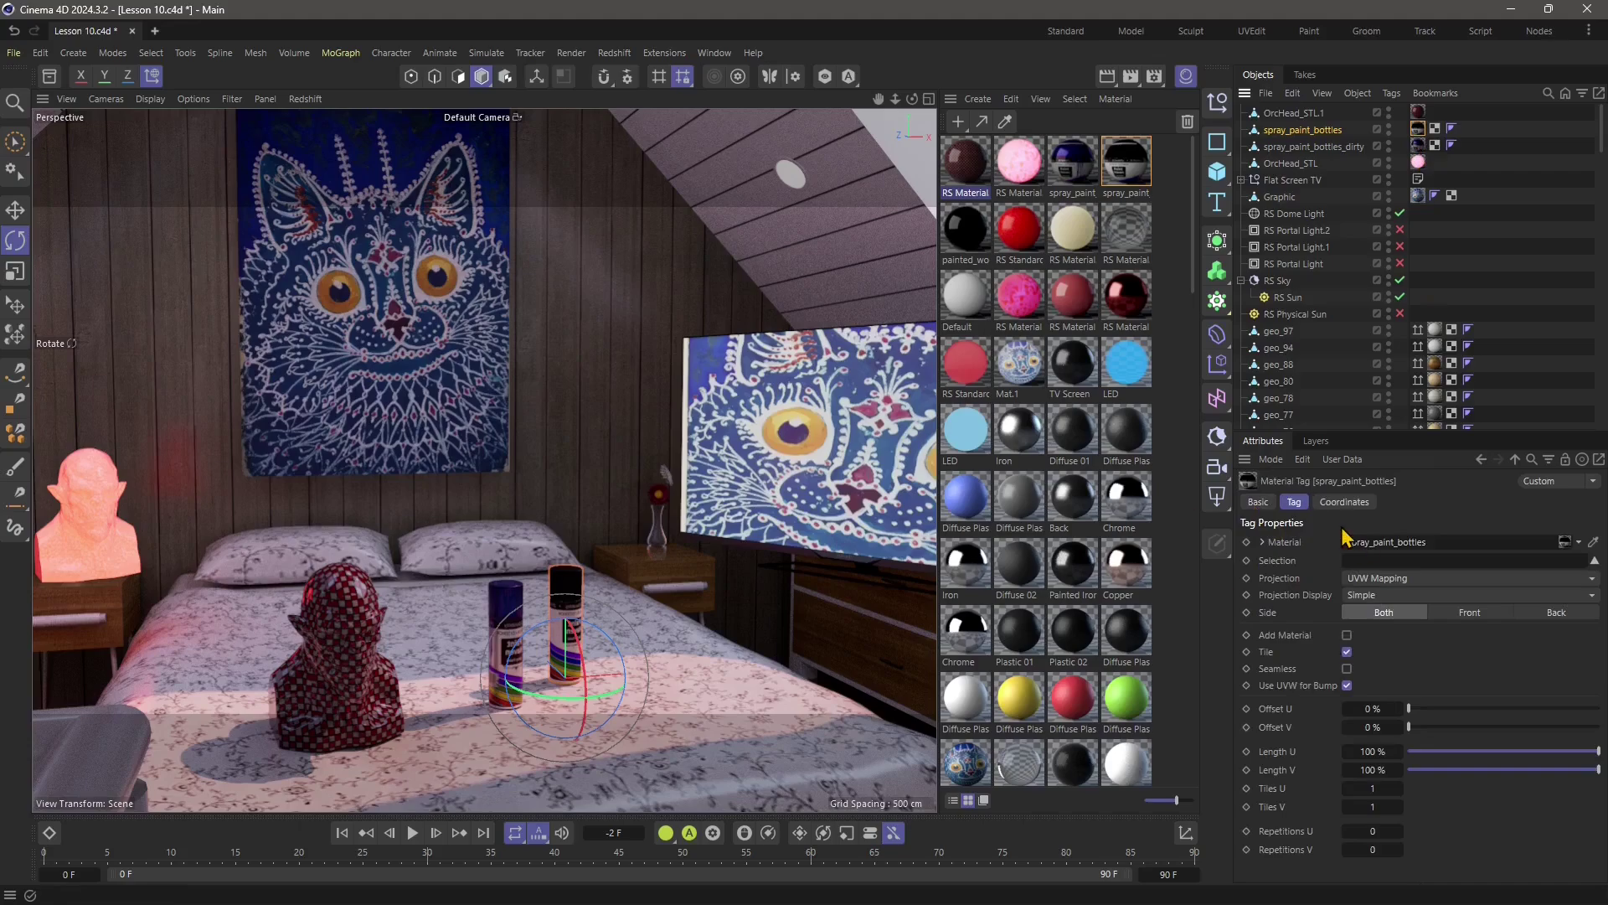
{"action": "double_click", "coordinate": [1127, 177]}
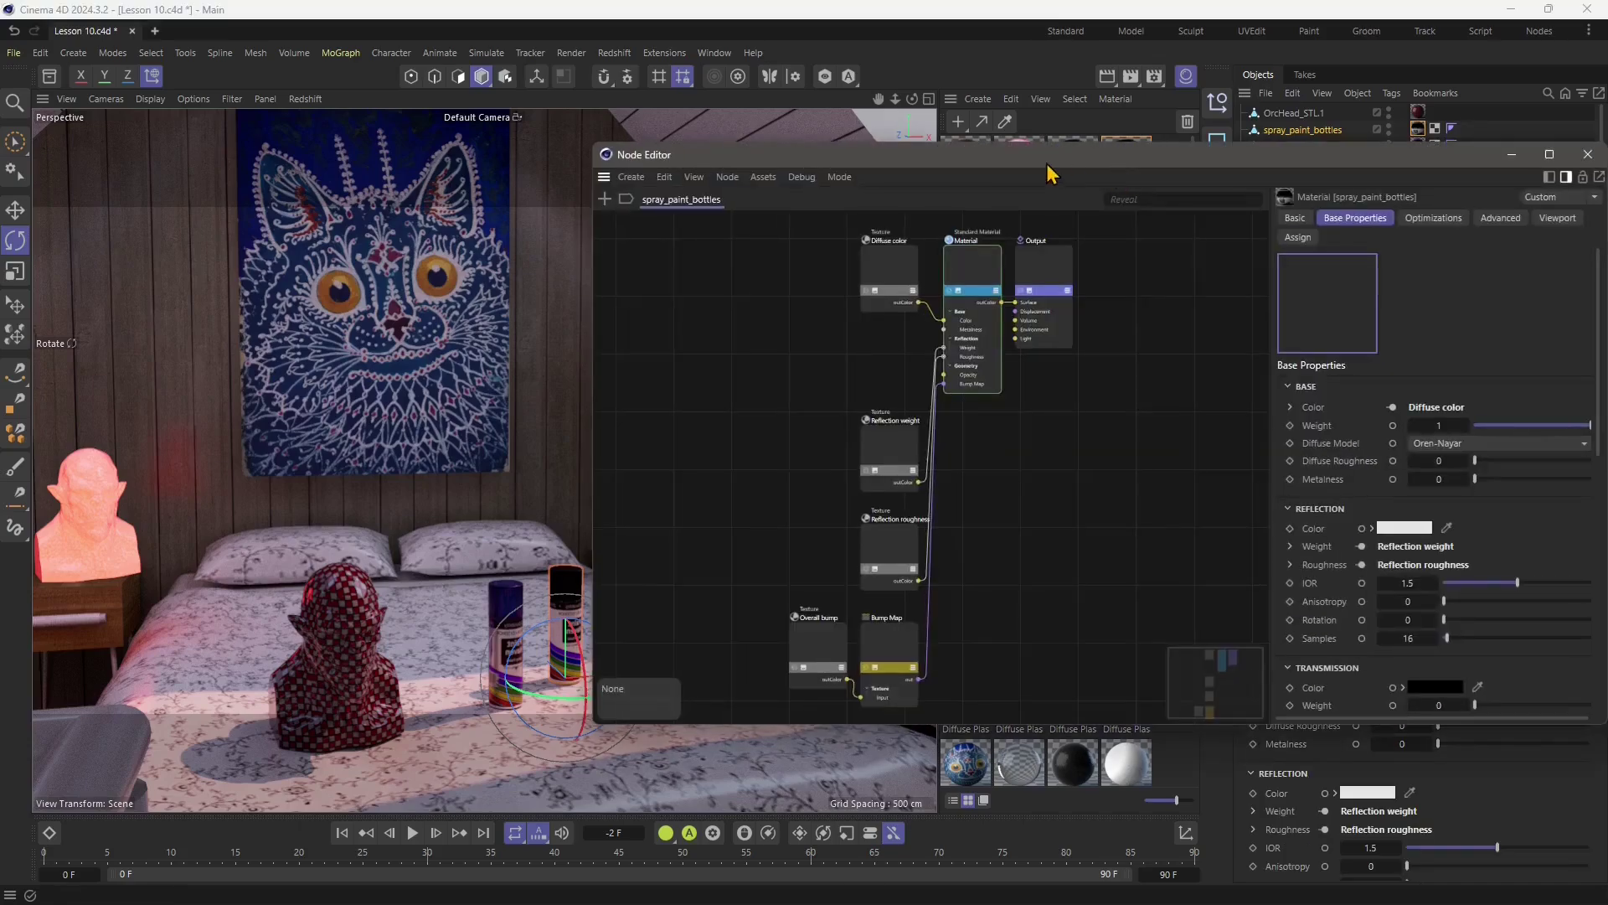
{"action": "left_click_drag", "start_coordinate": [1051, 174], "coordinate": [978, 165]}
{"action": "scroll", "coordinate": [700, 324], "scroll_direction": "up", "scroll_amount": 5}
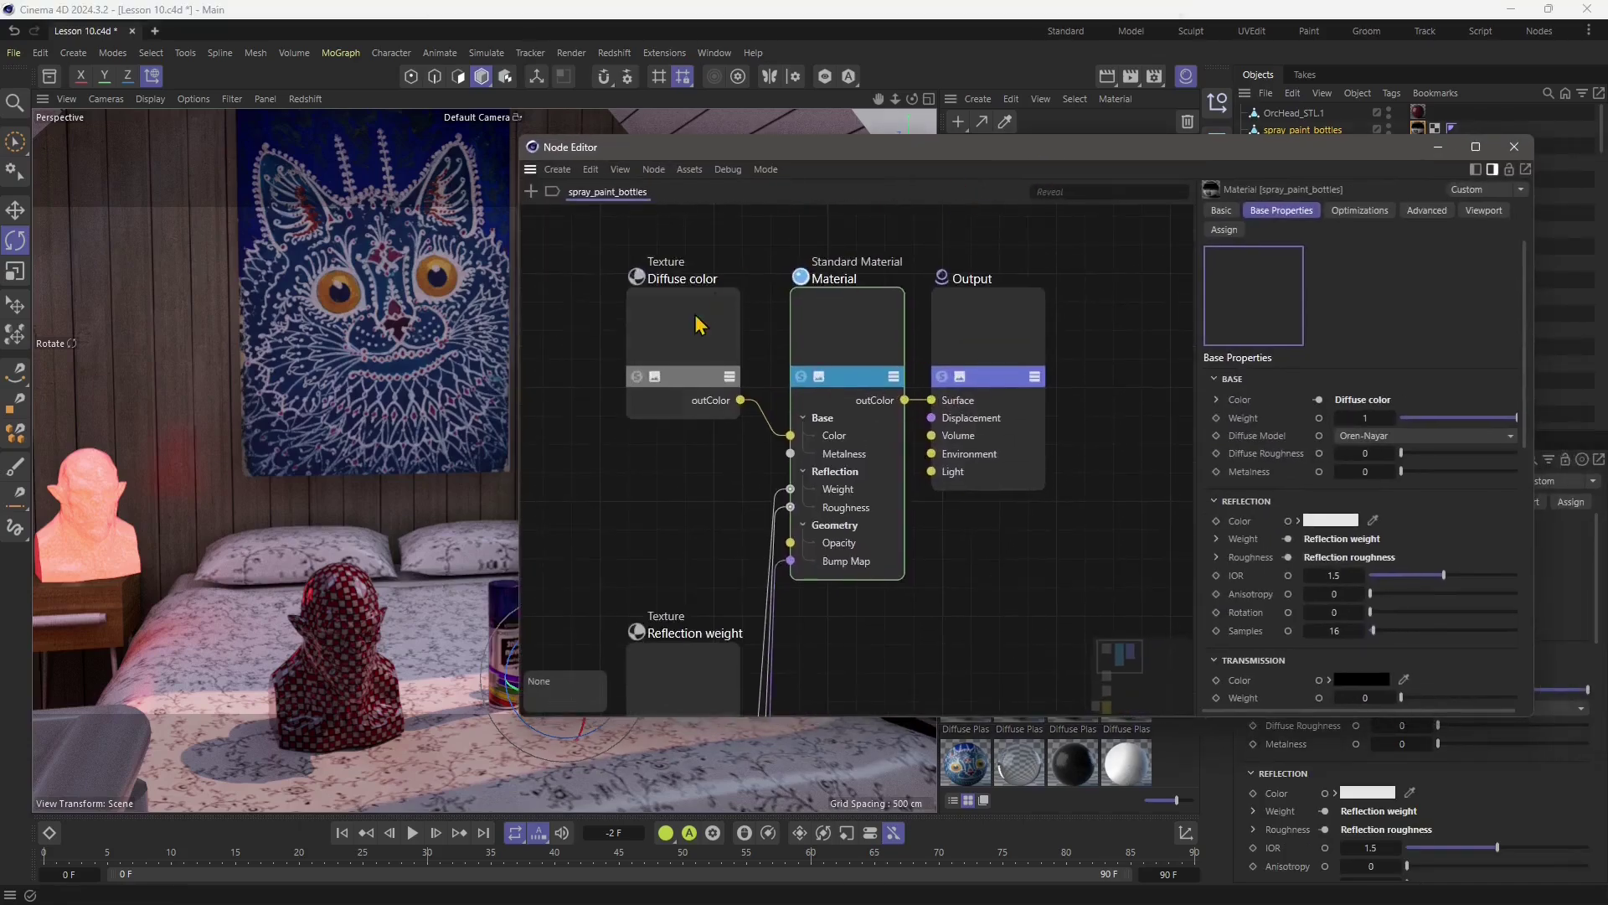
Spread the Diffuse color, Material and Output nodes farther apart in the node graph
{"action": "left_click", "coordinate": [696, 350]}
{"action": "left_click_drag", "start_coordinate": [696, 349], "coordinate": [602, 342]}
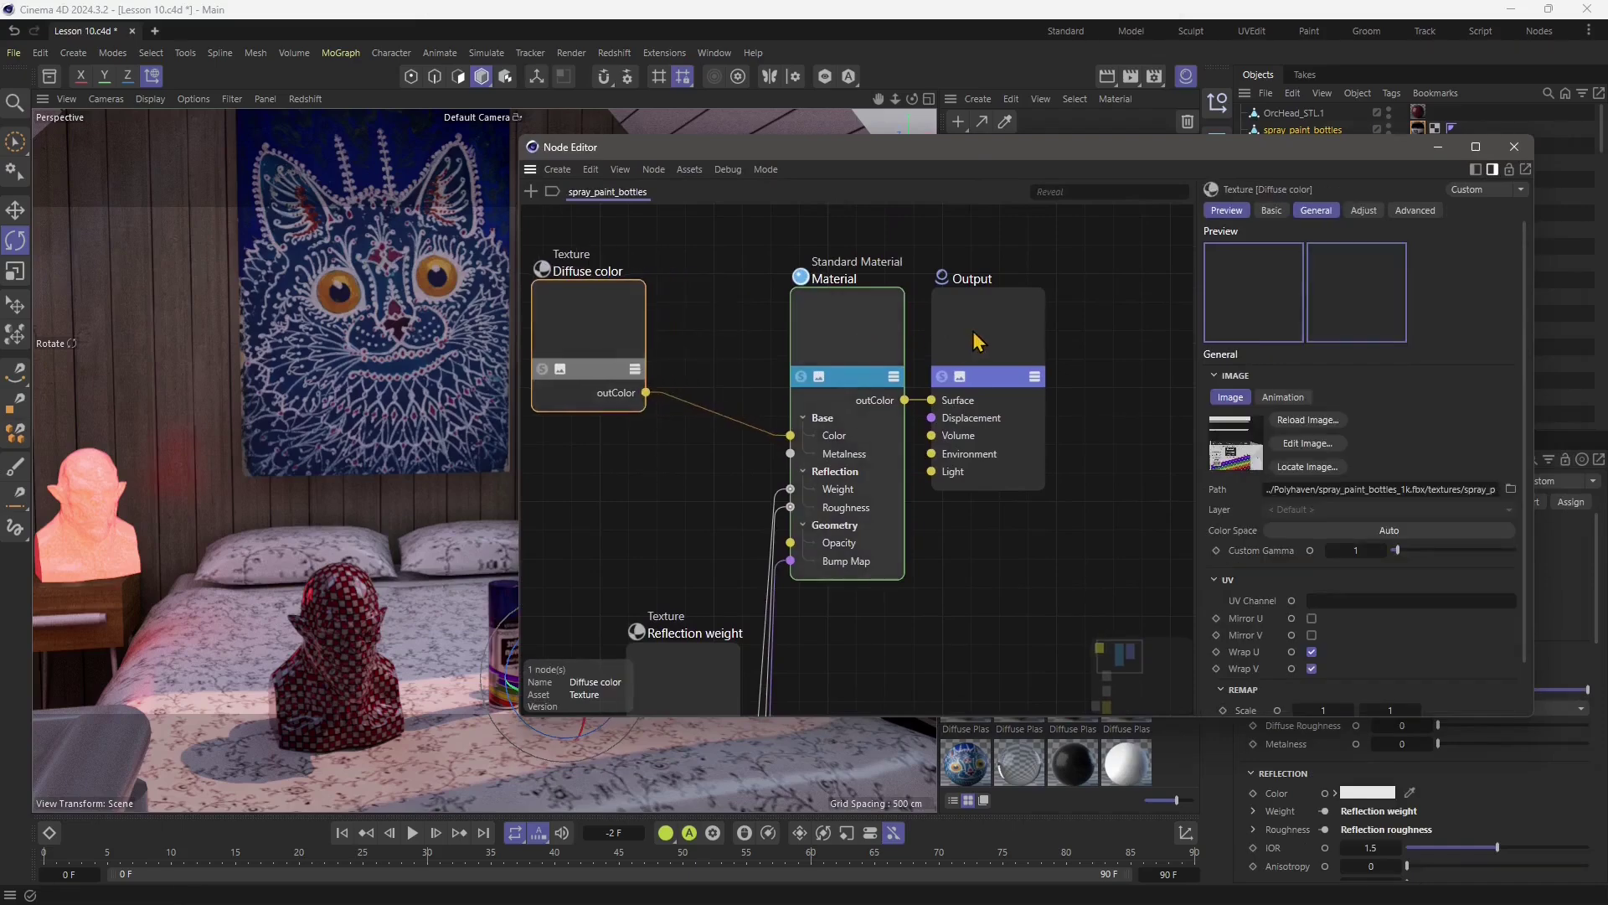
{"action": "left_click_drag", "start_coordinate": [973, 332], "coordinate": [1108, 318]}
{"action": "left_click_drag", "start_coordinate": [855, 351], "coordinate": [959, 330]}
{"action": "middle_click_drag", "start_coordinate": [748, 425], "coordinate": [834, 432]}
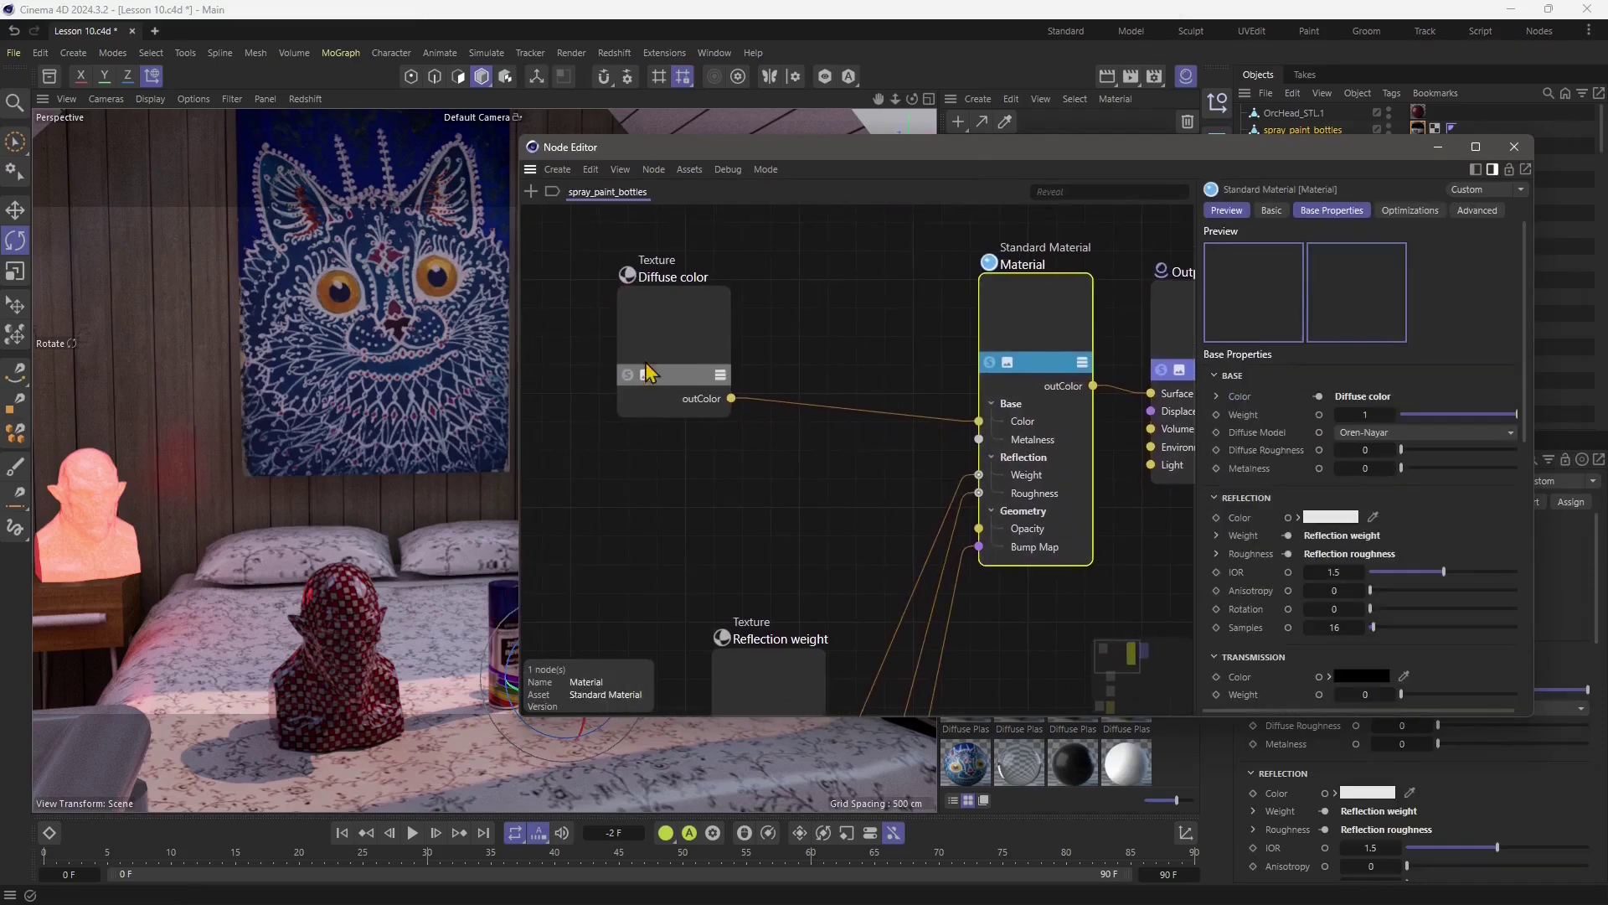
Load "spray_paint_bottles_diff_1k mod" from the Polyhaven spray_paint_bottles_1k.fbx textures folder as the Diffuse color node's image
{"action": "left_click", "coordinate": [668, 350]}
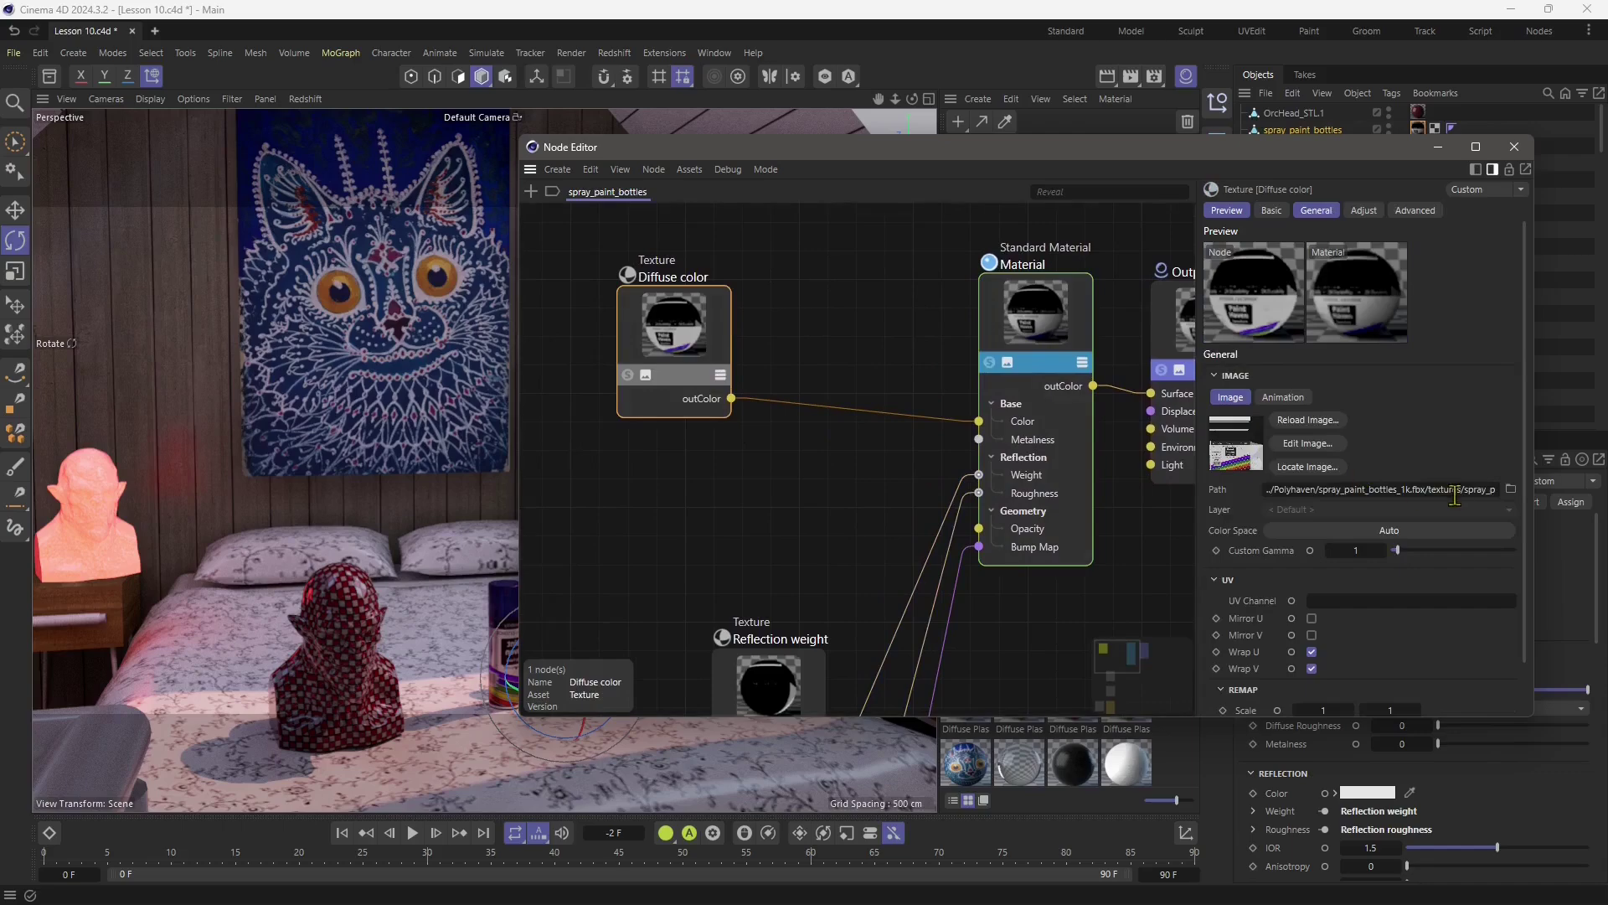
{"action": "left_click_drag", "start_coordinate": [1266, 490], "coordinate": [1510, 516]}
{"action": "left_click", "coordinate": [1512, 491]}
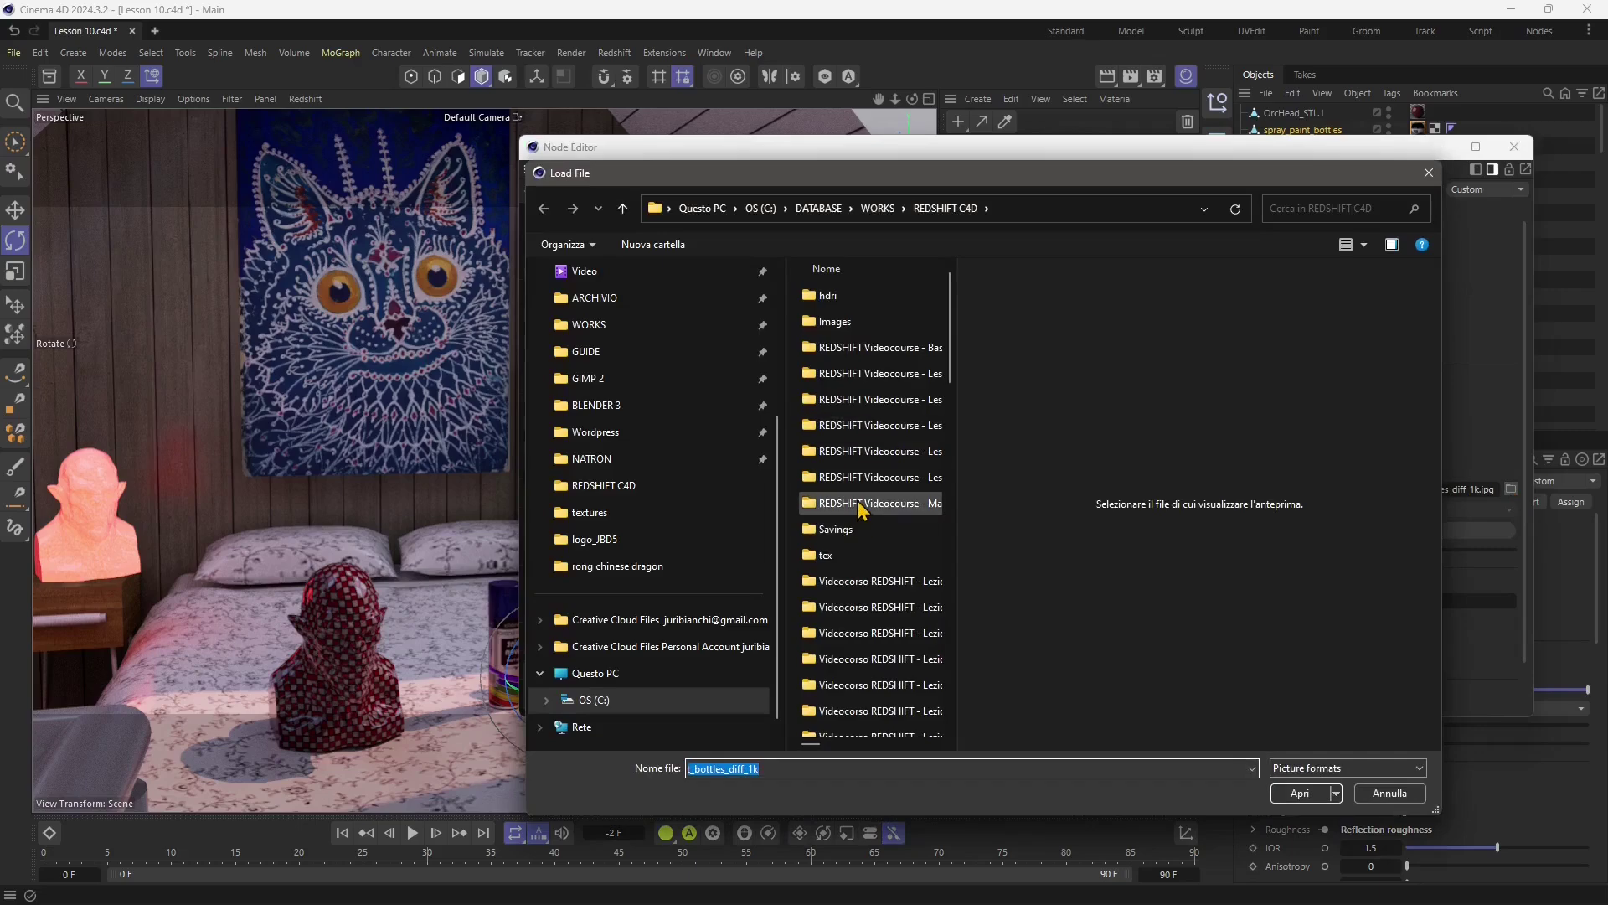
{"action": "left_click", "coordinate": [878, 209]}
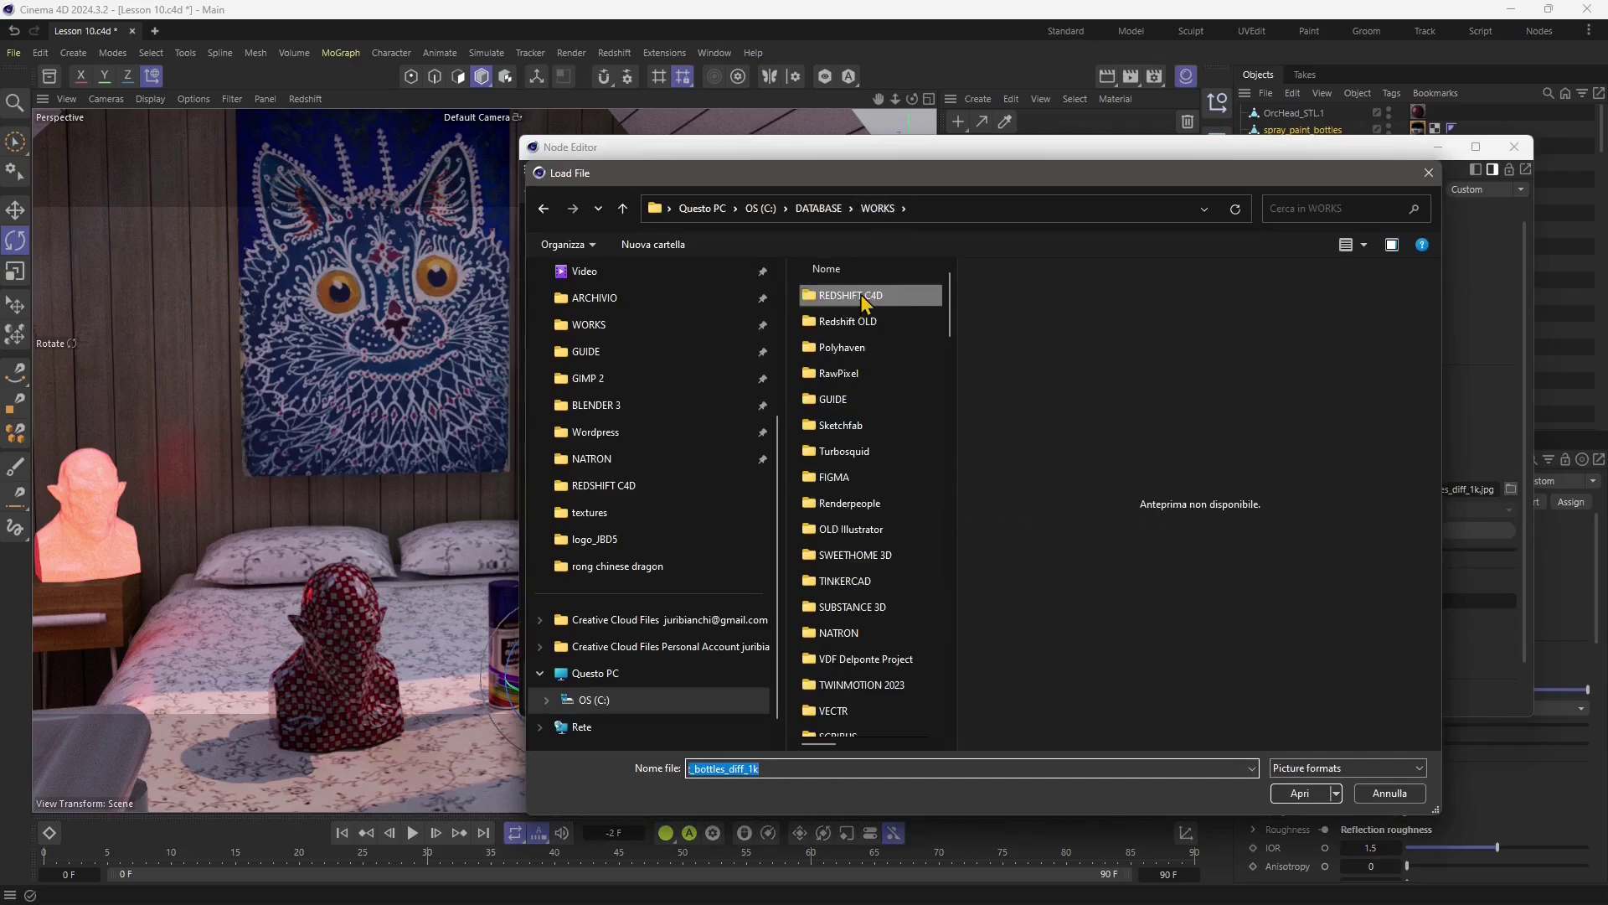
{"action": "double_click", "coordinate": [861, 348]}
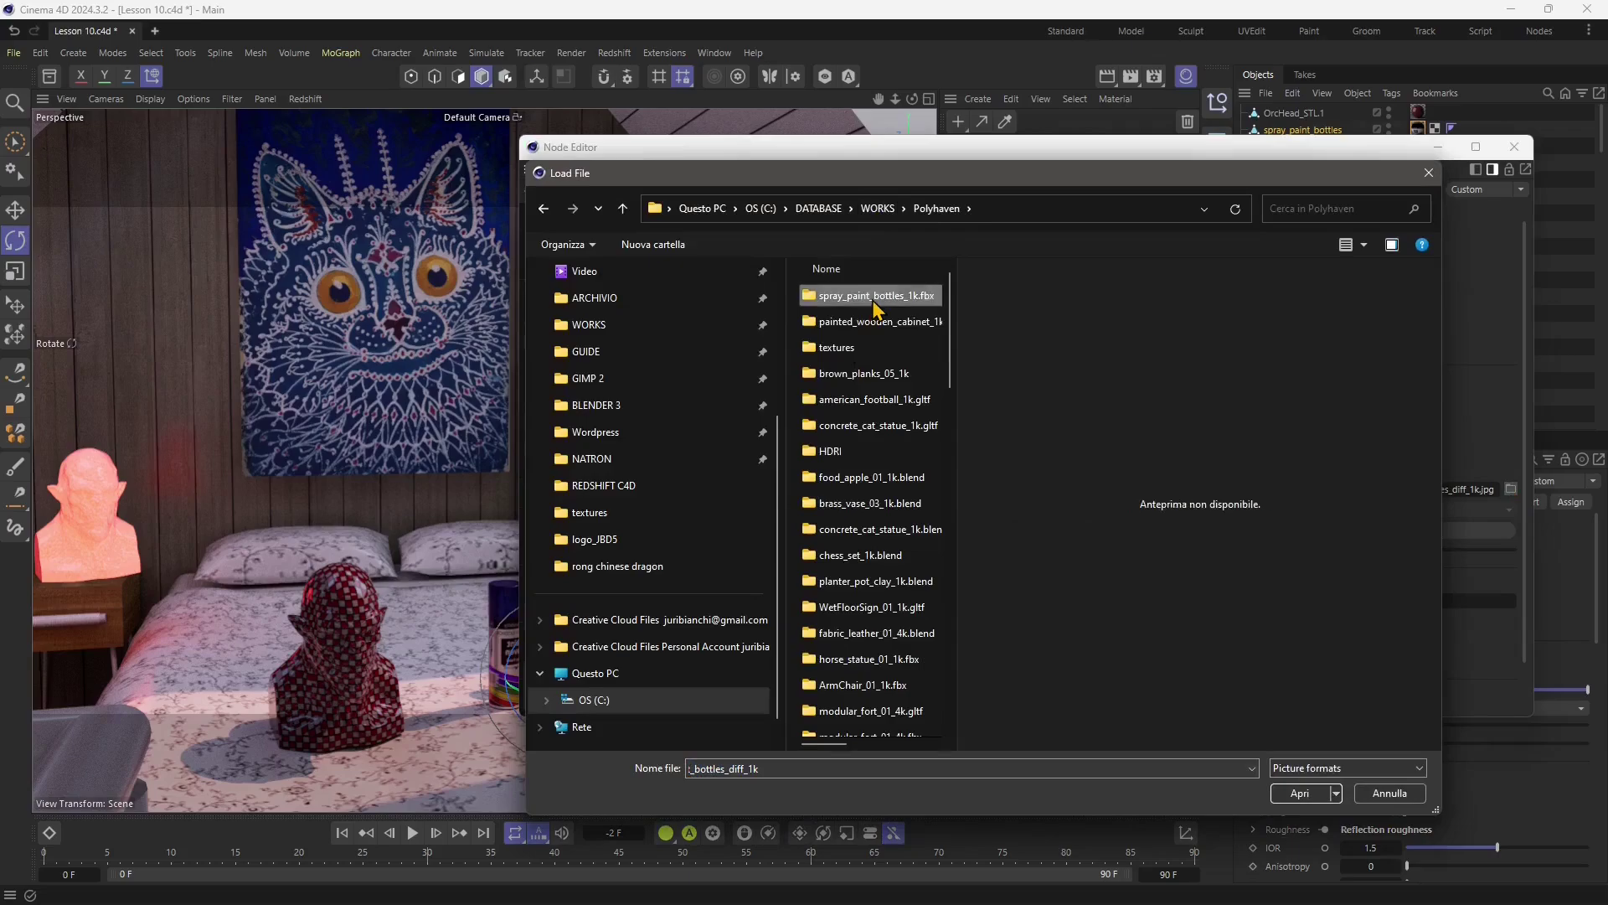
{"action": "double_click", "coordinate": [873, 302]}
{"action": "double_click", "coordinate": [866, 298]}
{"action": "left_click", "coordinate": [863, 331]}
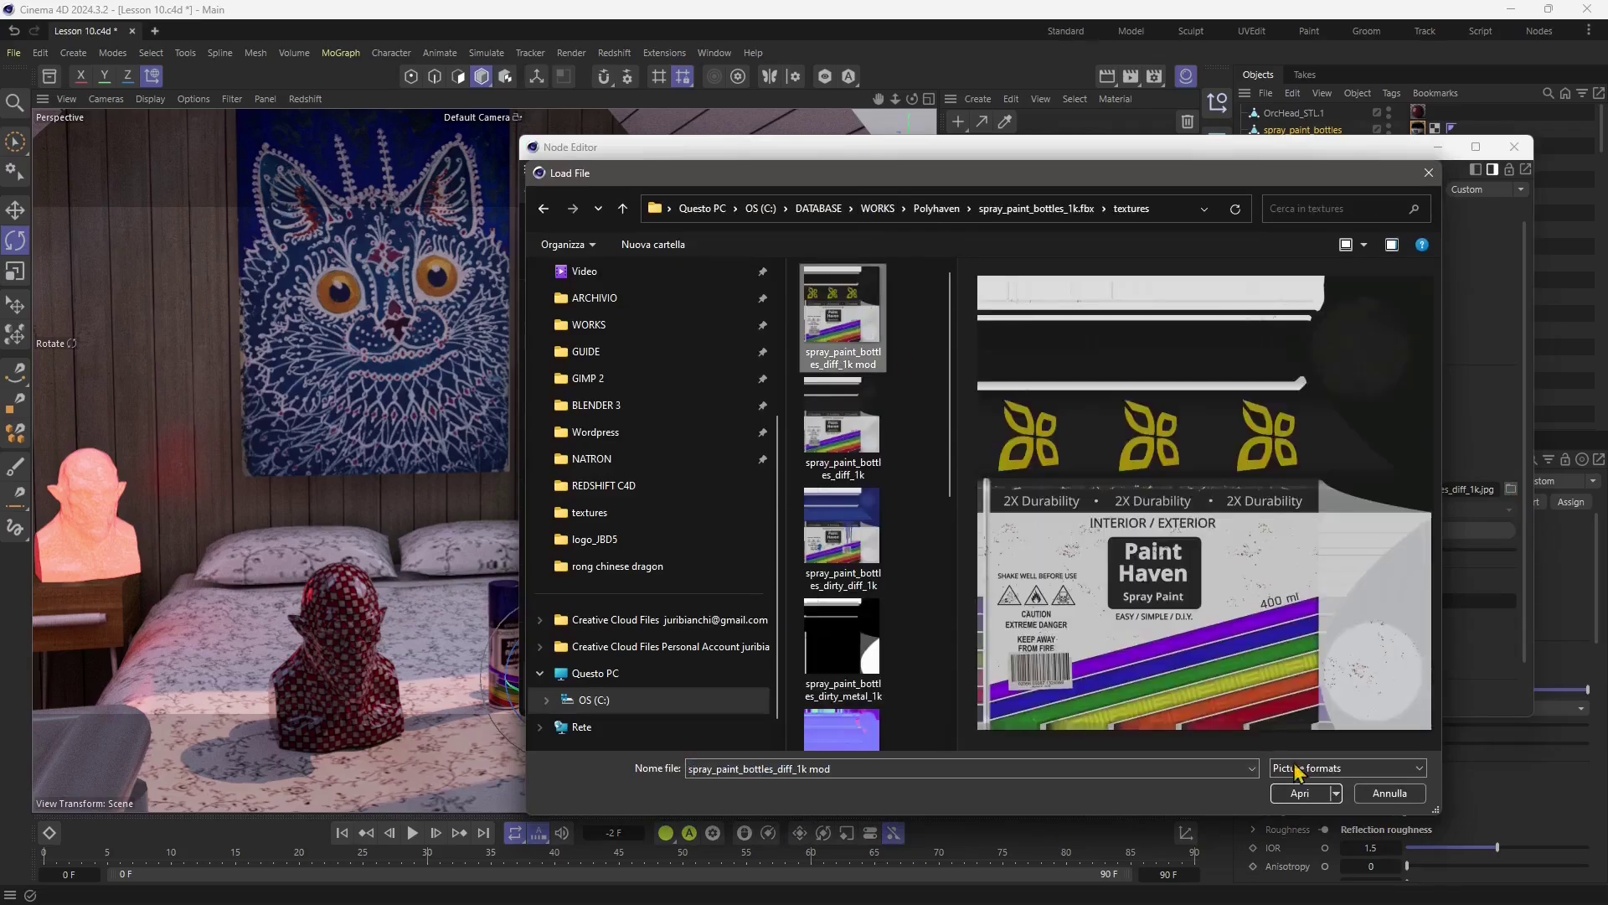
{"action": "left_click", "coordinate": [1299, 792]}
{"action": "left_click", "coordinate": [853, 534]}
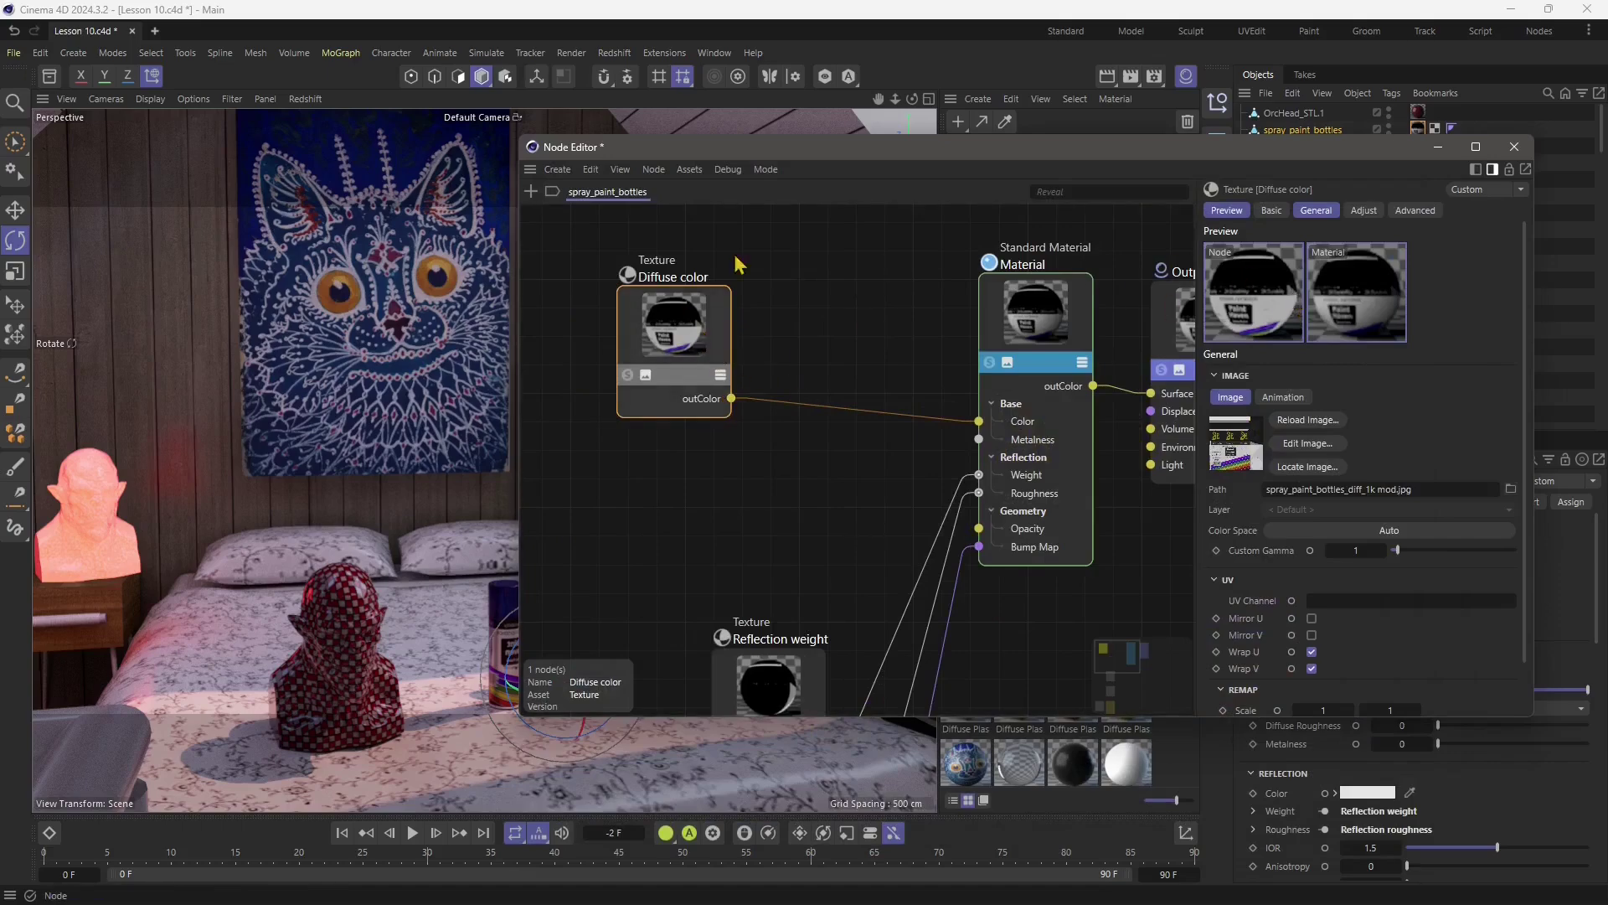
Close the Node Editor and examine the logos on the black-capped spray bottle up close in the rendered view
{"action": "left_click_drag", "start_coordinate": [767, 157], "coordinate": [1086, 173]}
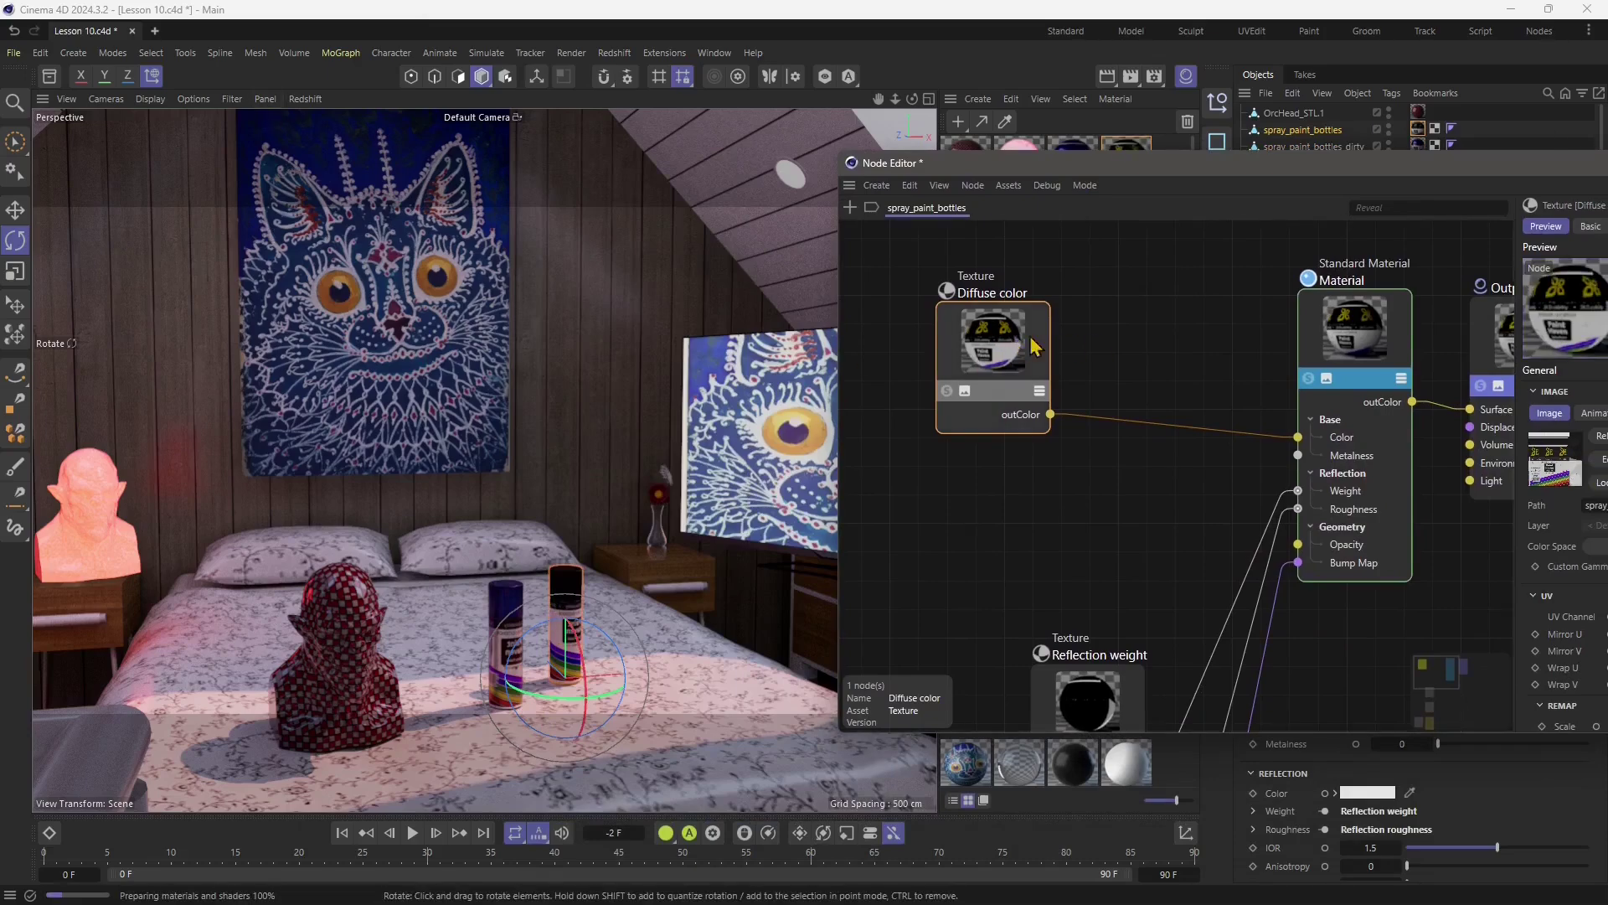
{"action": "left_click_drag", "start_coordinate": [862, 163], "coordinate": [656, 159]}
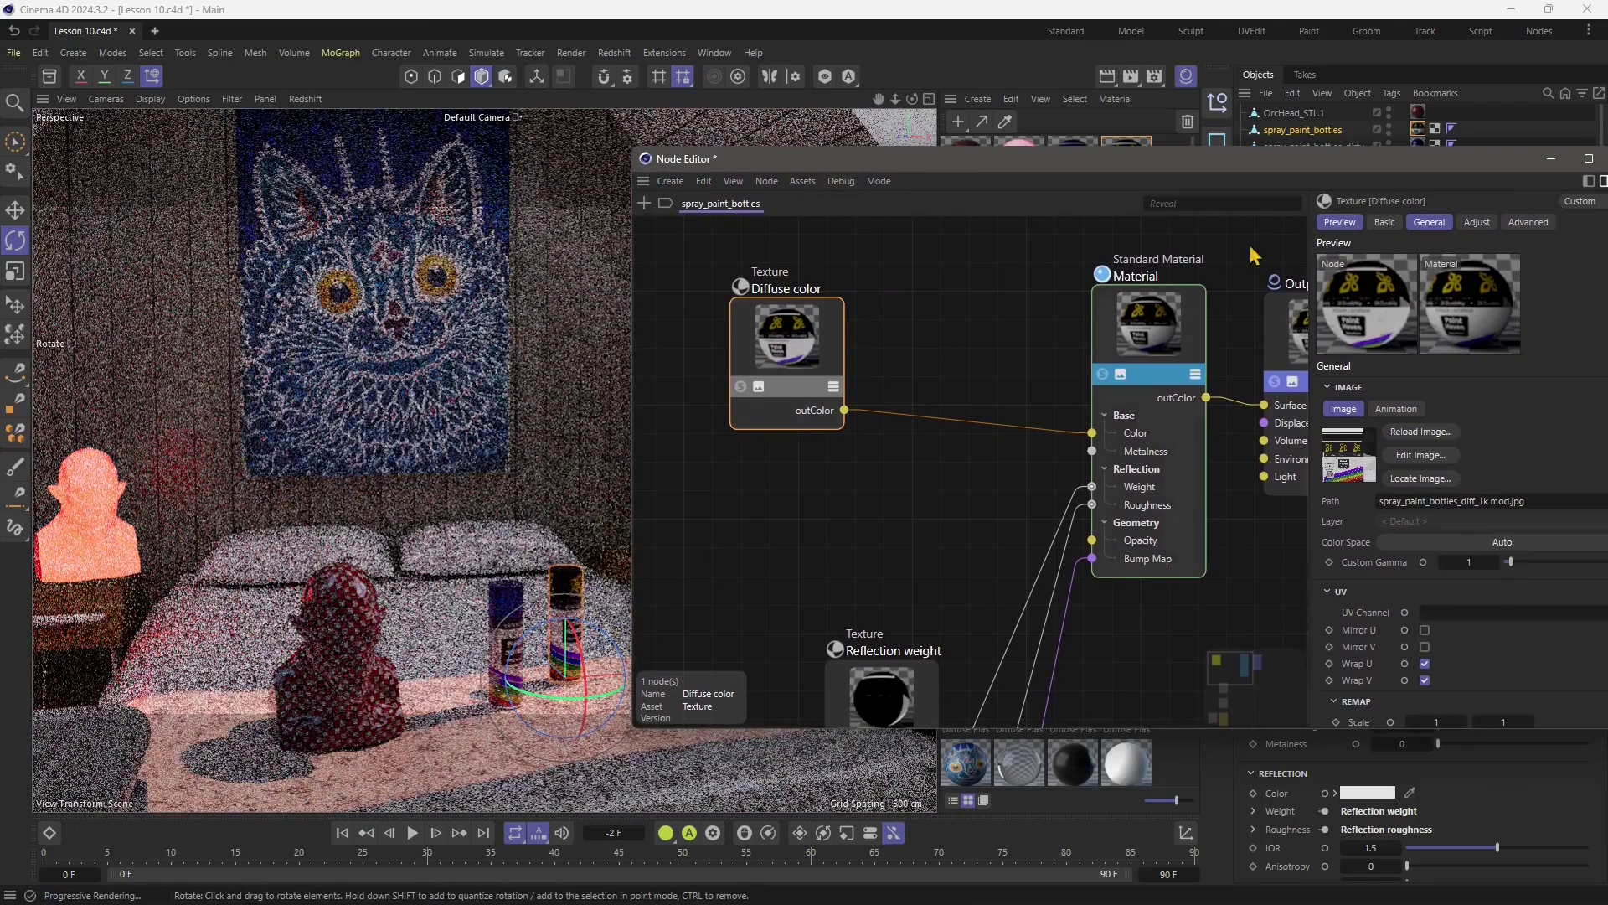
{"action": "left_click_drag", "start_coordinate": [1296, 166], "coordinate": [1080, 162]}
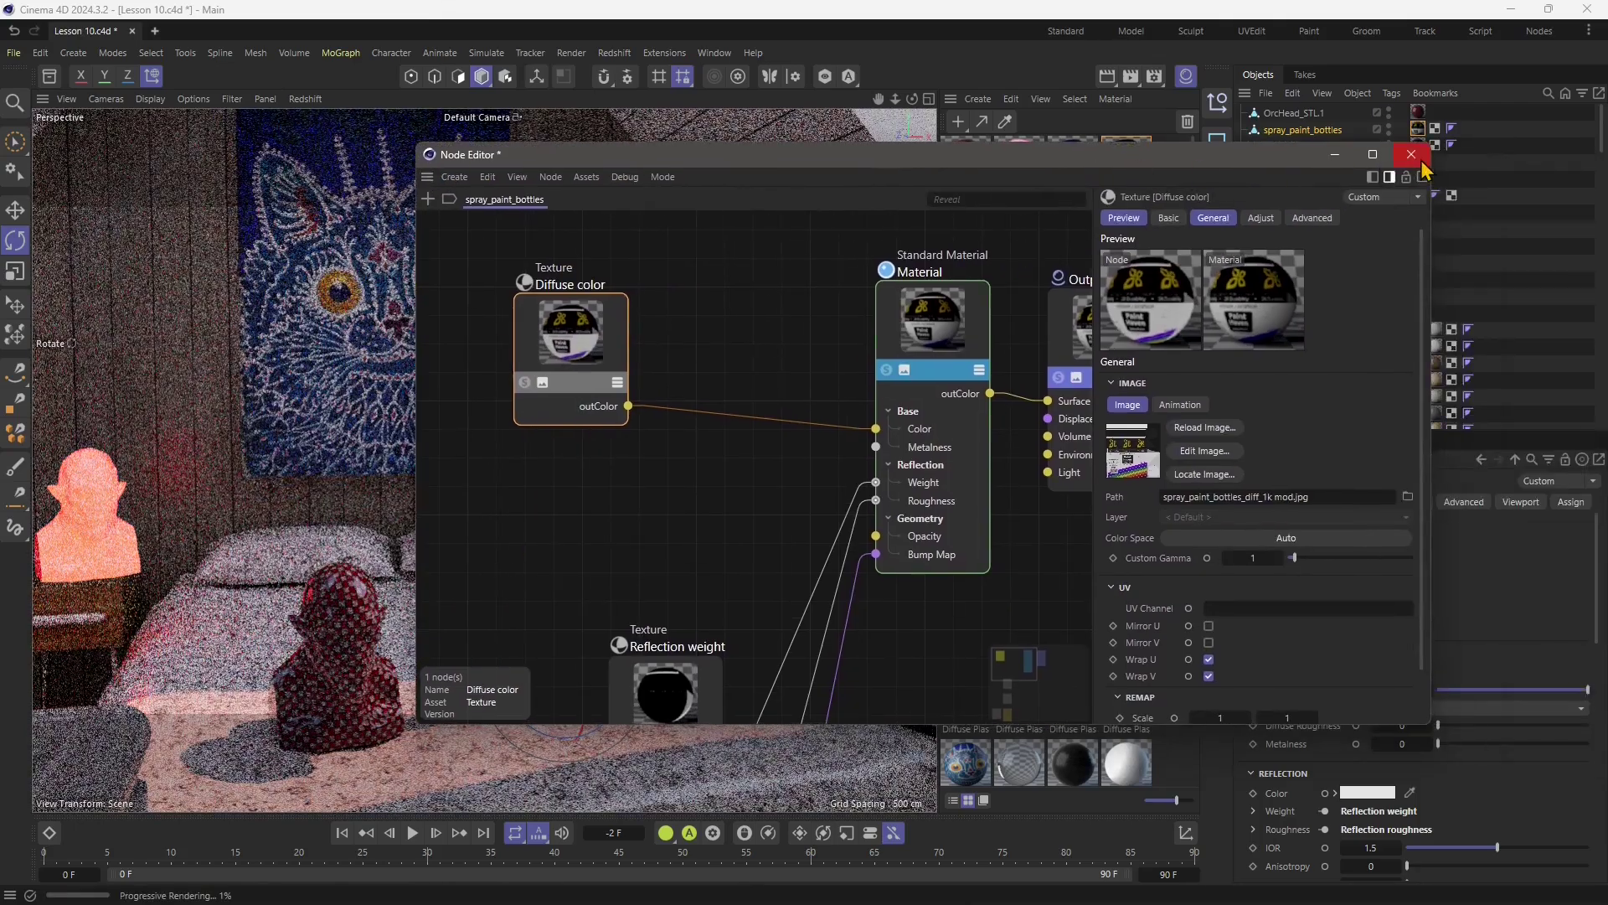
{"action": "left_click", "coordinate": [1420, 158]}
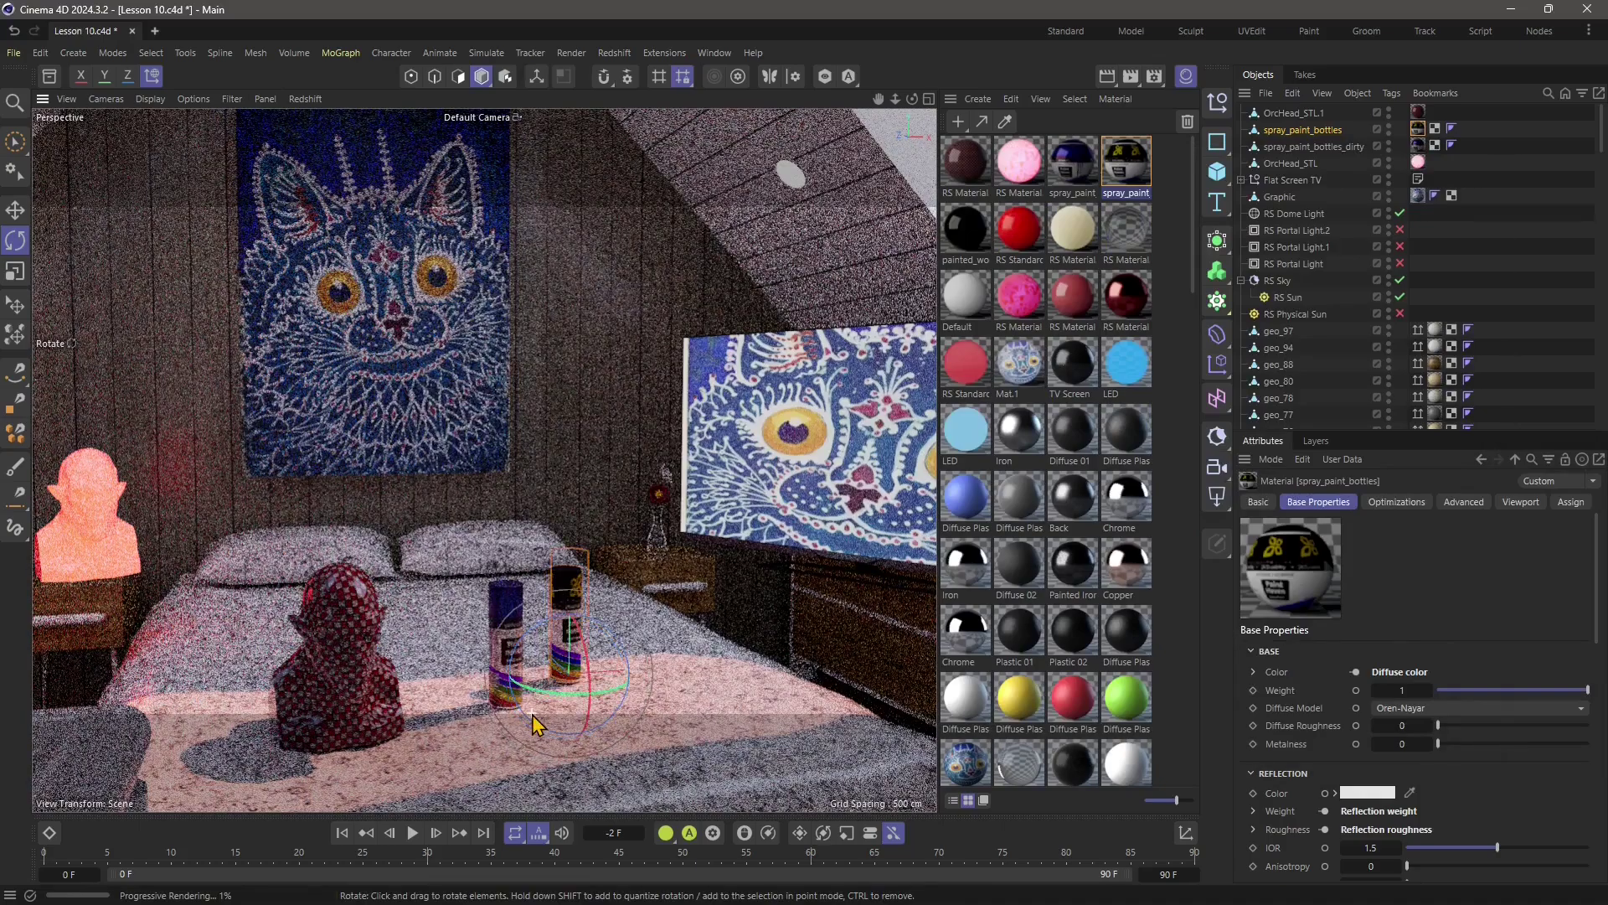
{"action": "scroll", "coordinate": [578, 620], "scroll_direction": "up", "scroll_amount": 2}
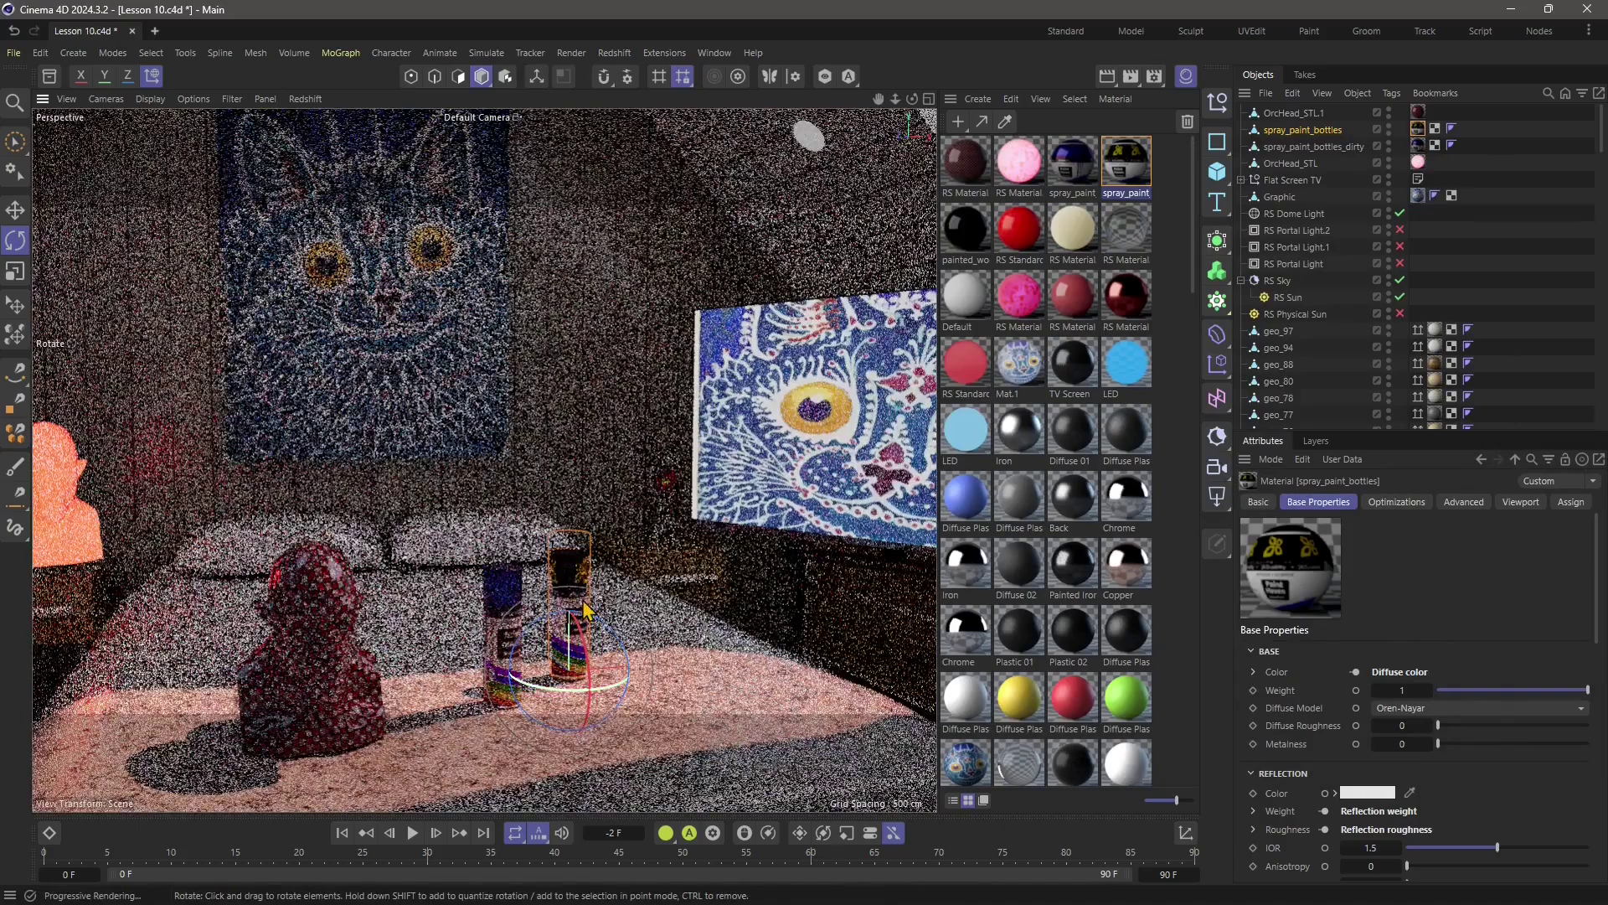
{"action": "scroll", "coordinate": [586, 605], "scroll_direction": "up", "scroll_amount": 2}
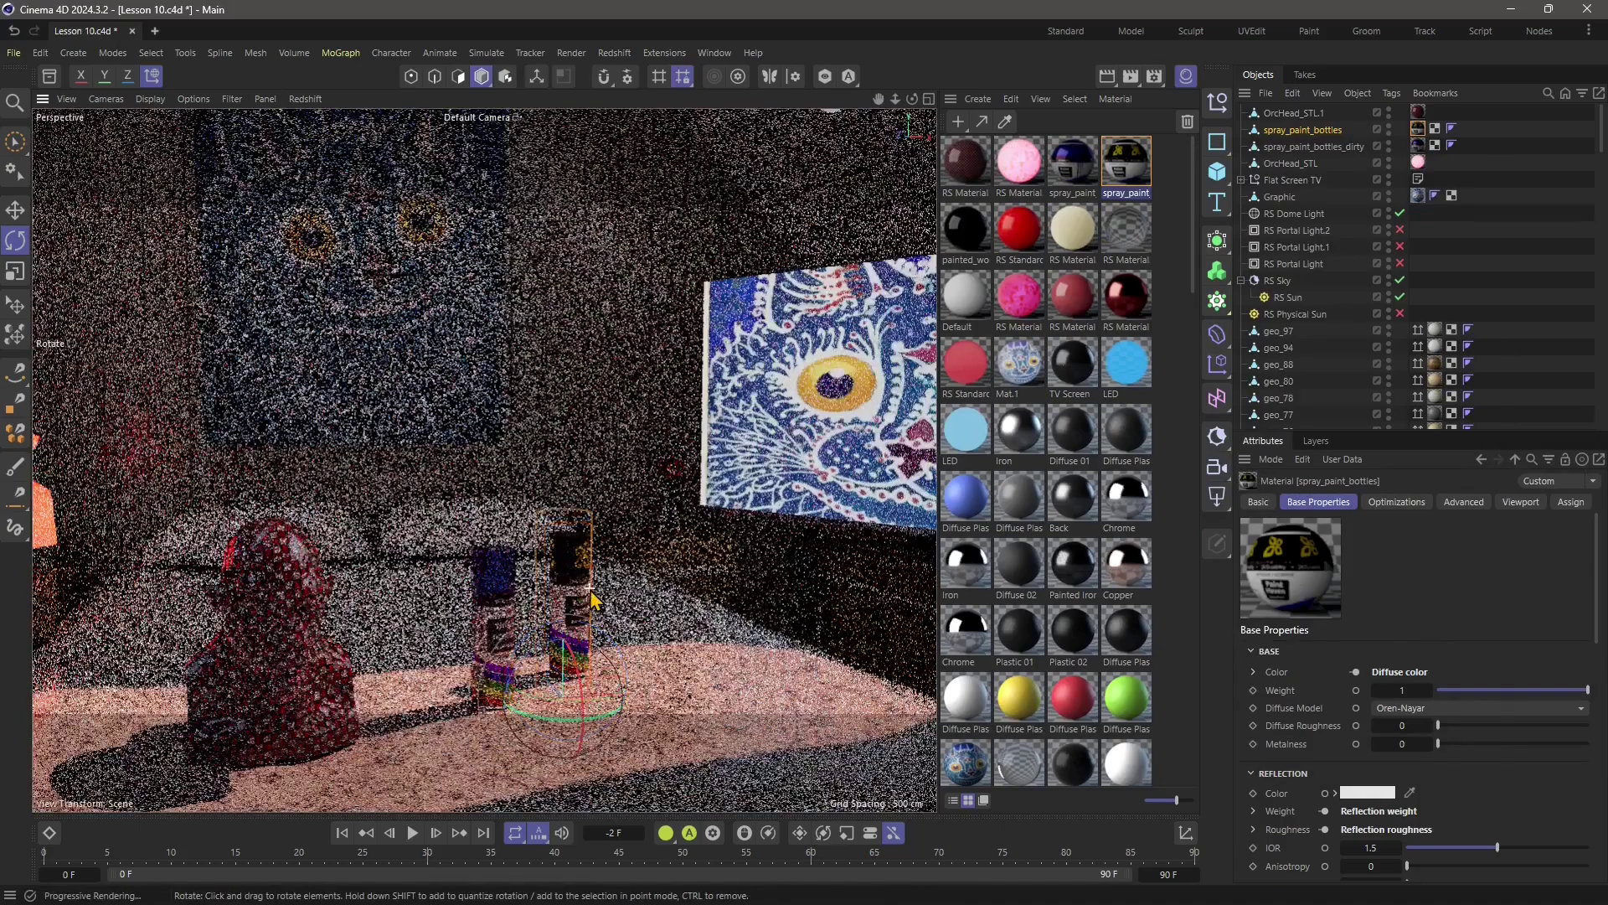
{"action": "right_click_drag", "start_coordinate": [649, 610], "coordinate": [666, 613], "text": "alt"}
{"action": "left_click_drag", "start_coordinate": [661, 618], "coordinate": [552, 626], "text": "alt"}
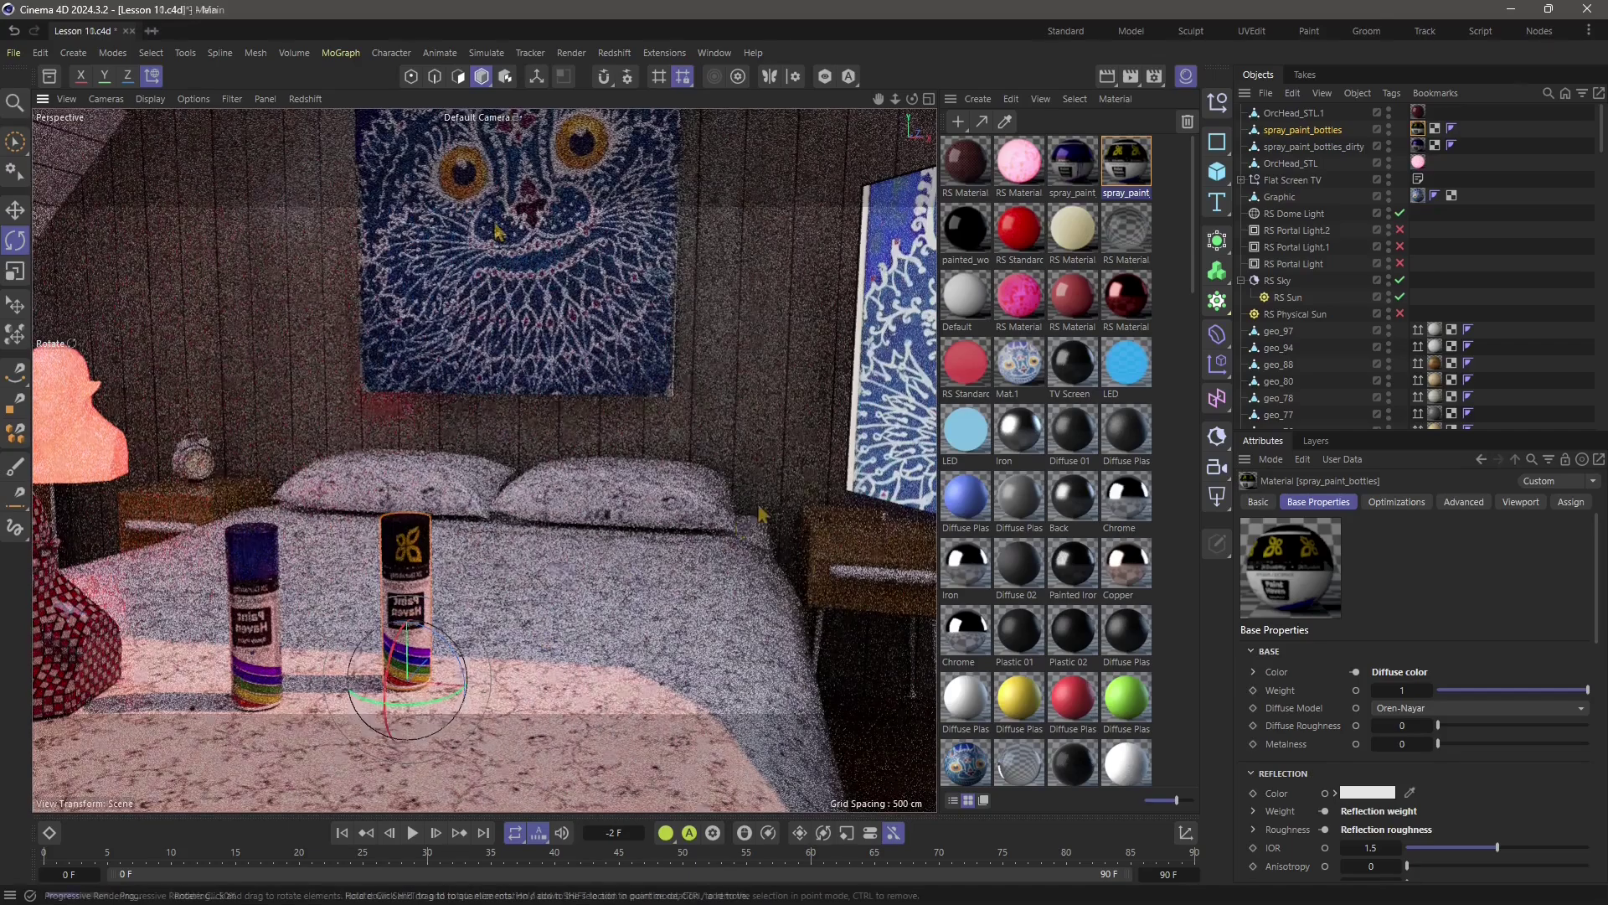
Search the Asset Browser for "scratches" and download scratch texture images from the Image Media results
{"action": "left_click", "coordinate": [49, 76]}
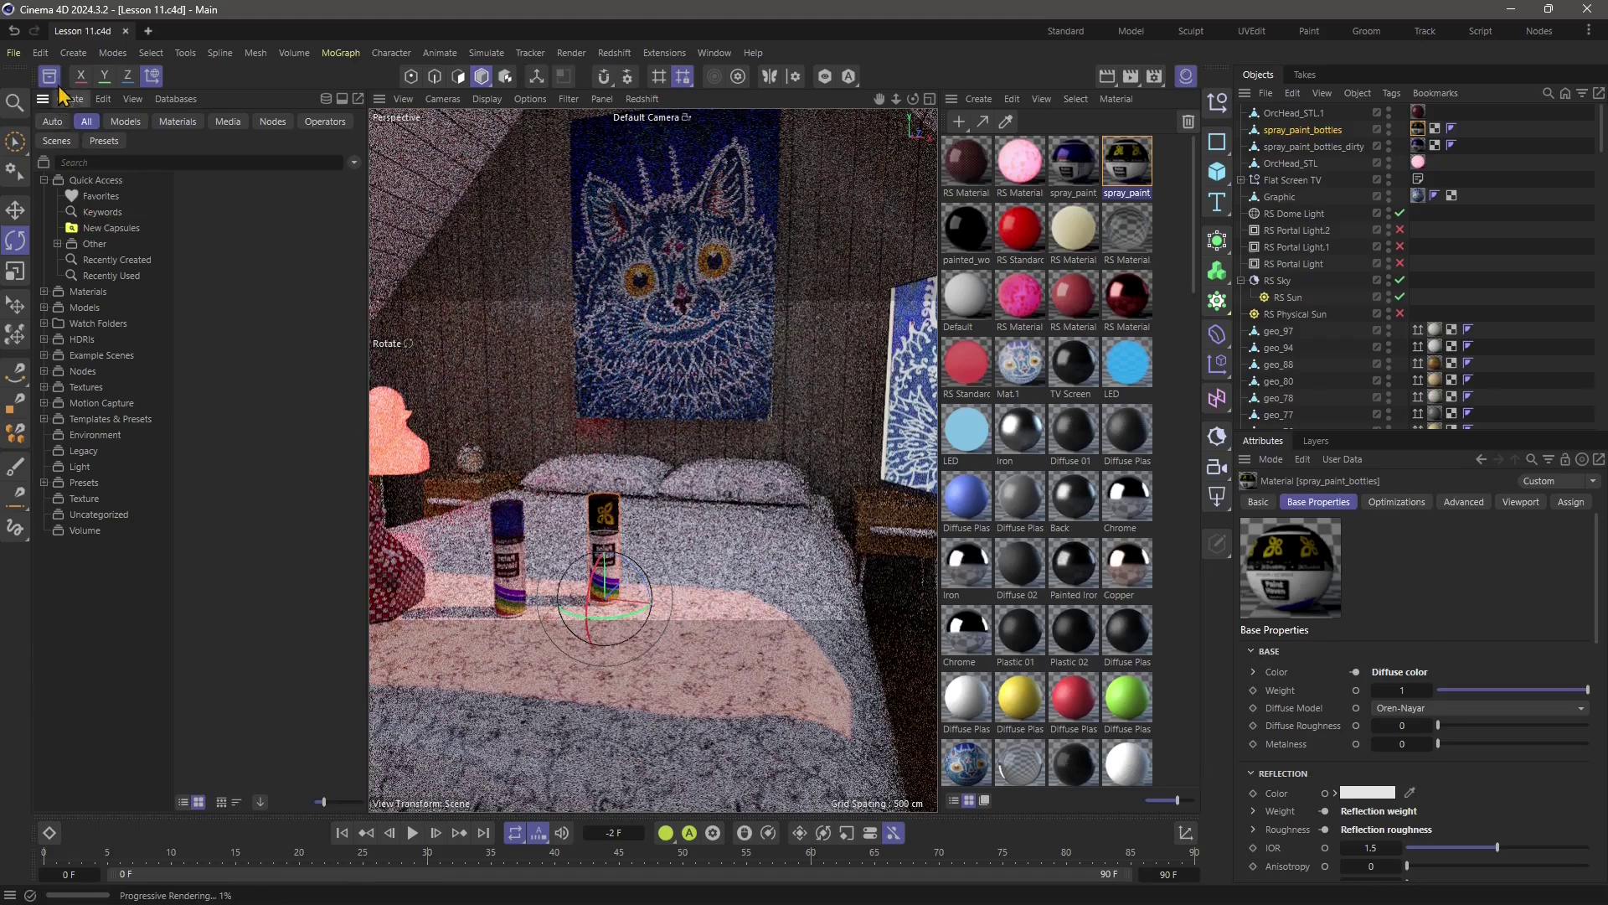
{"action": "left_click", "coordinate": [91, 163]}
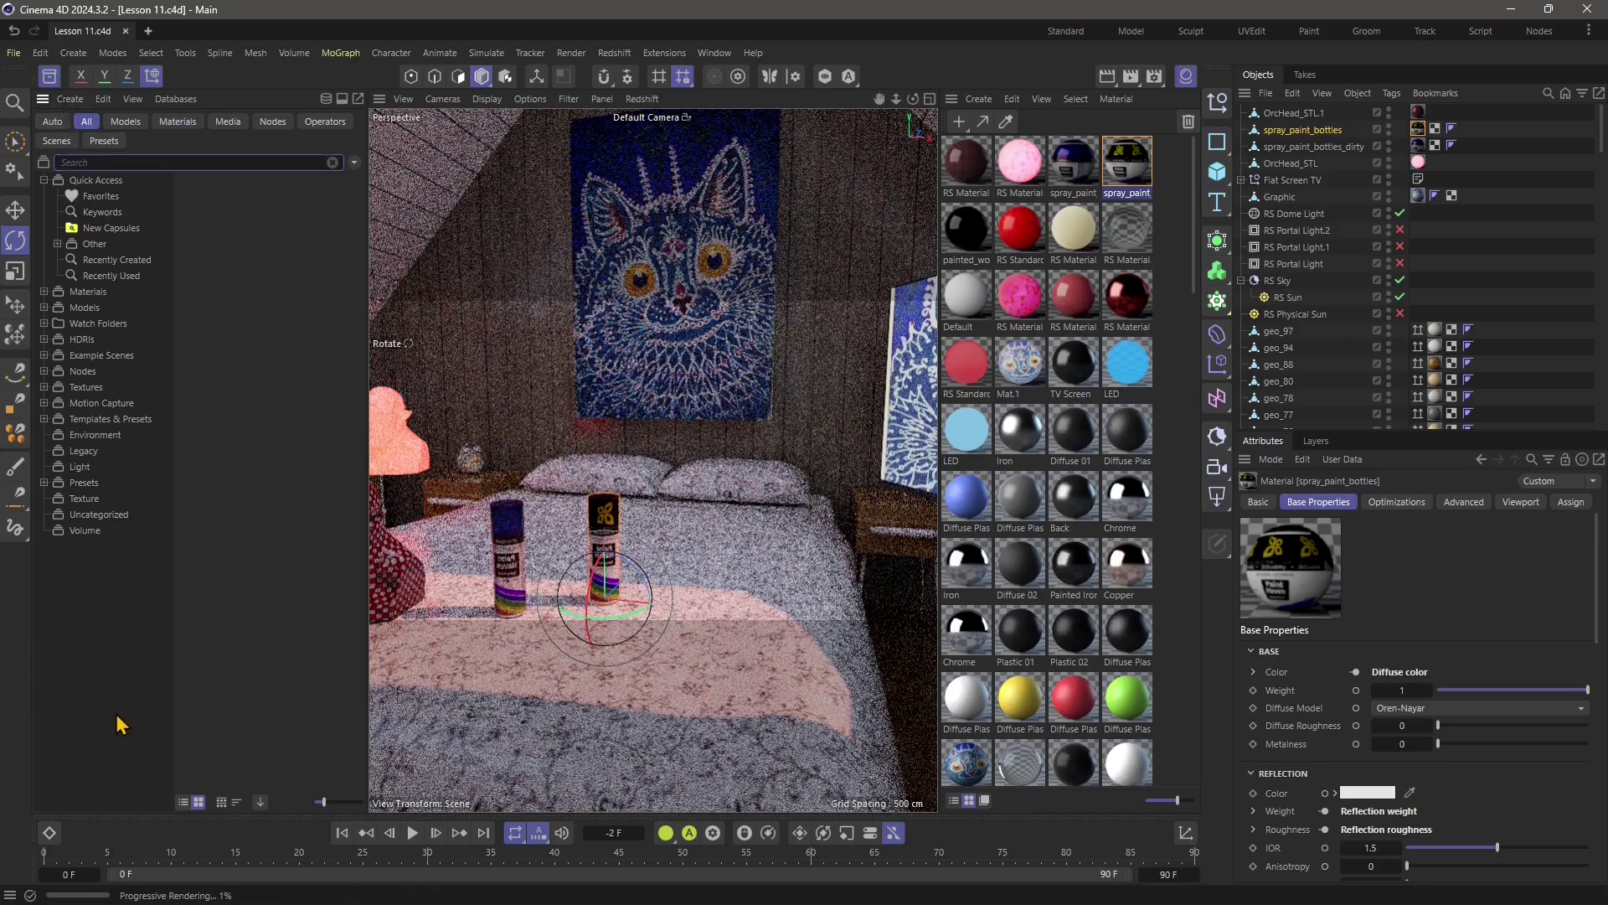
{"action": "type", "text": "tch"}
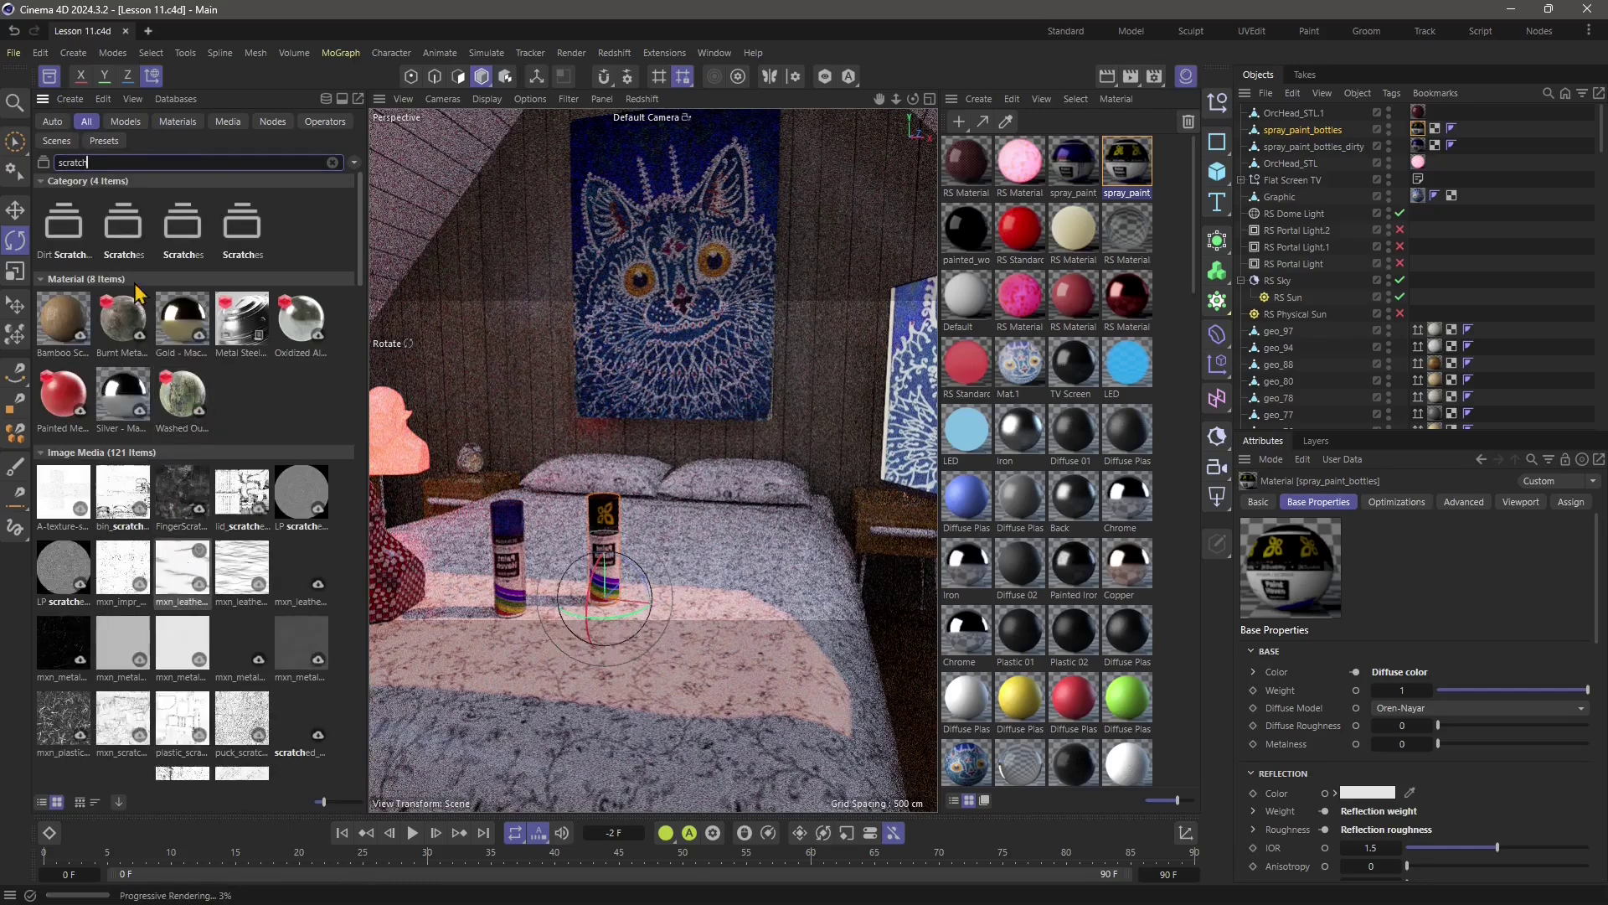
{"action": "type", "text": "es"}
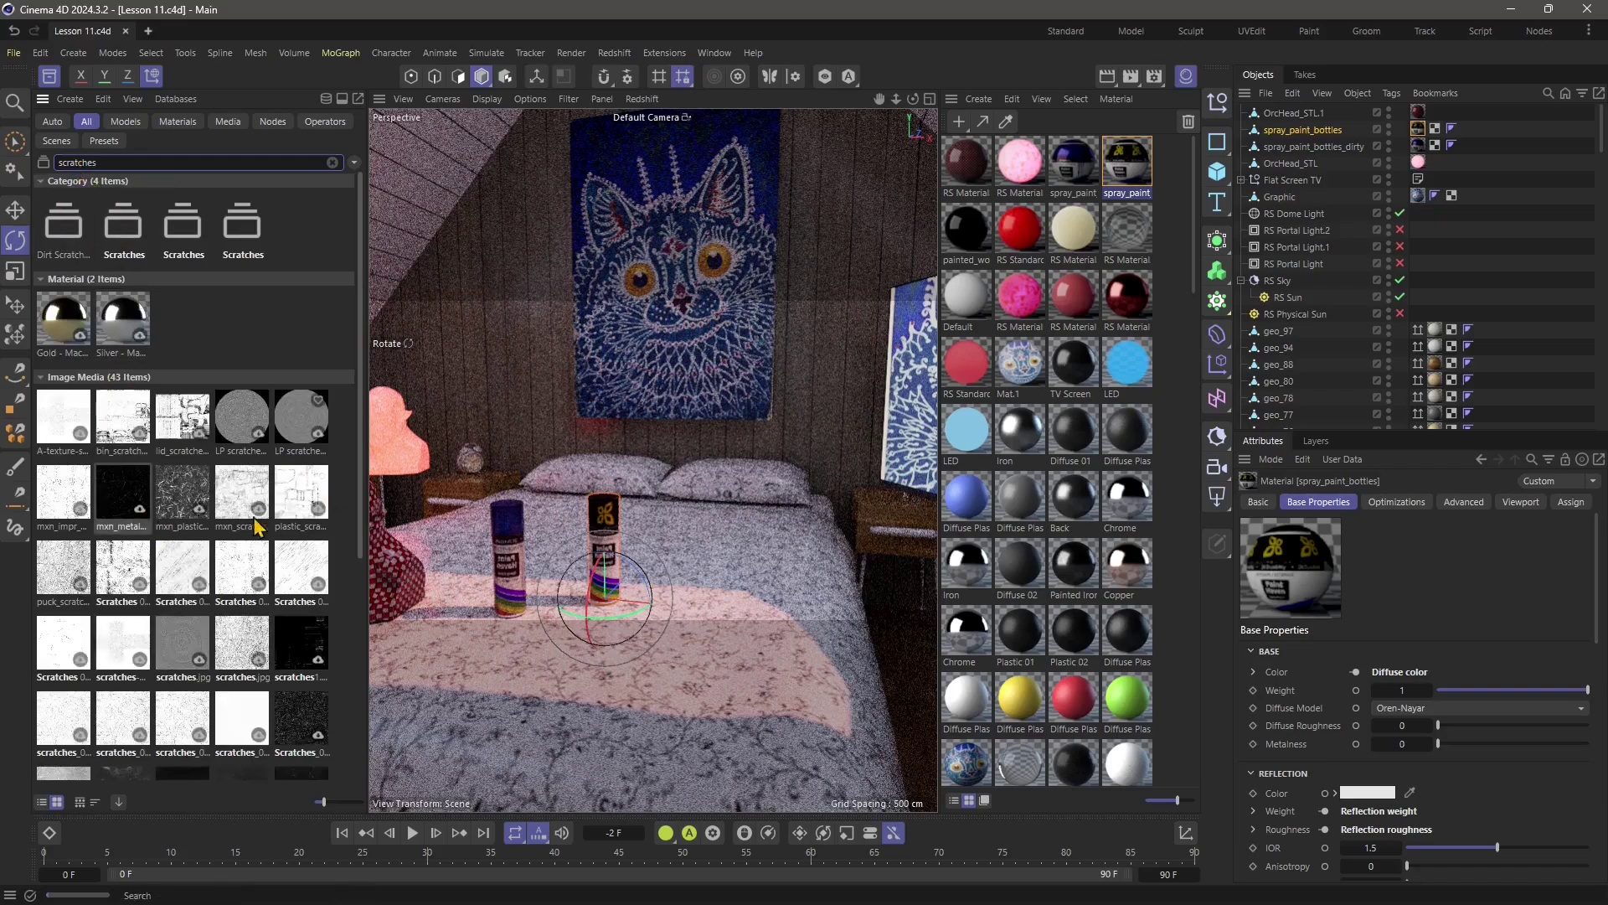
{"action": "left_click", "coordinate": [199, 510]}
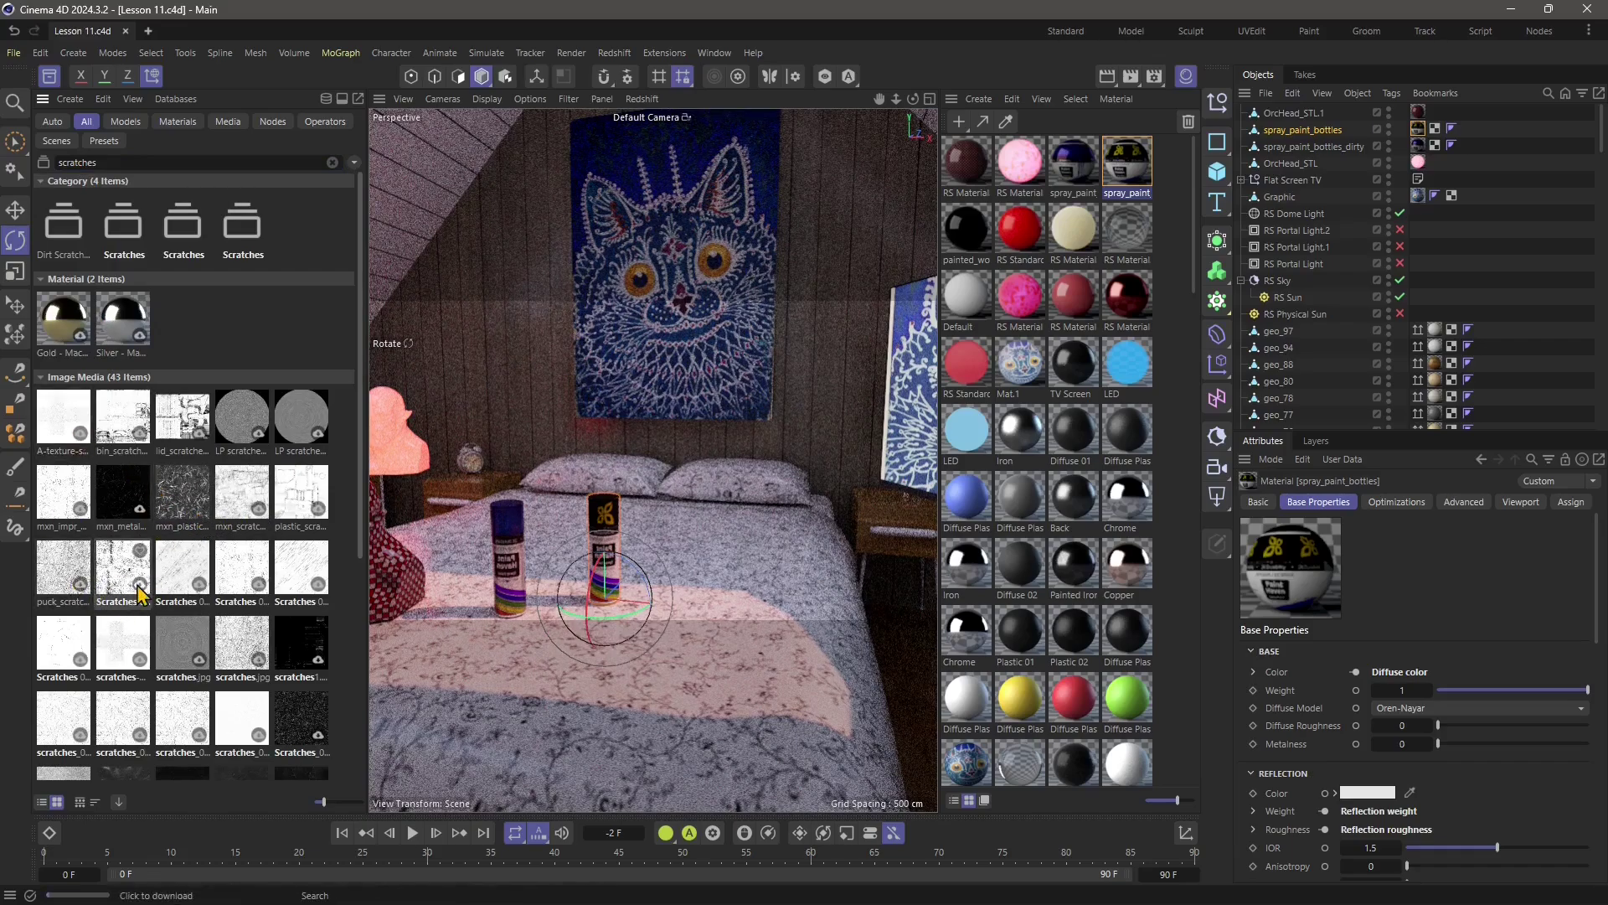
{"action": "left_click", "coordinate": [139, 584]}
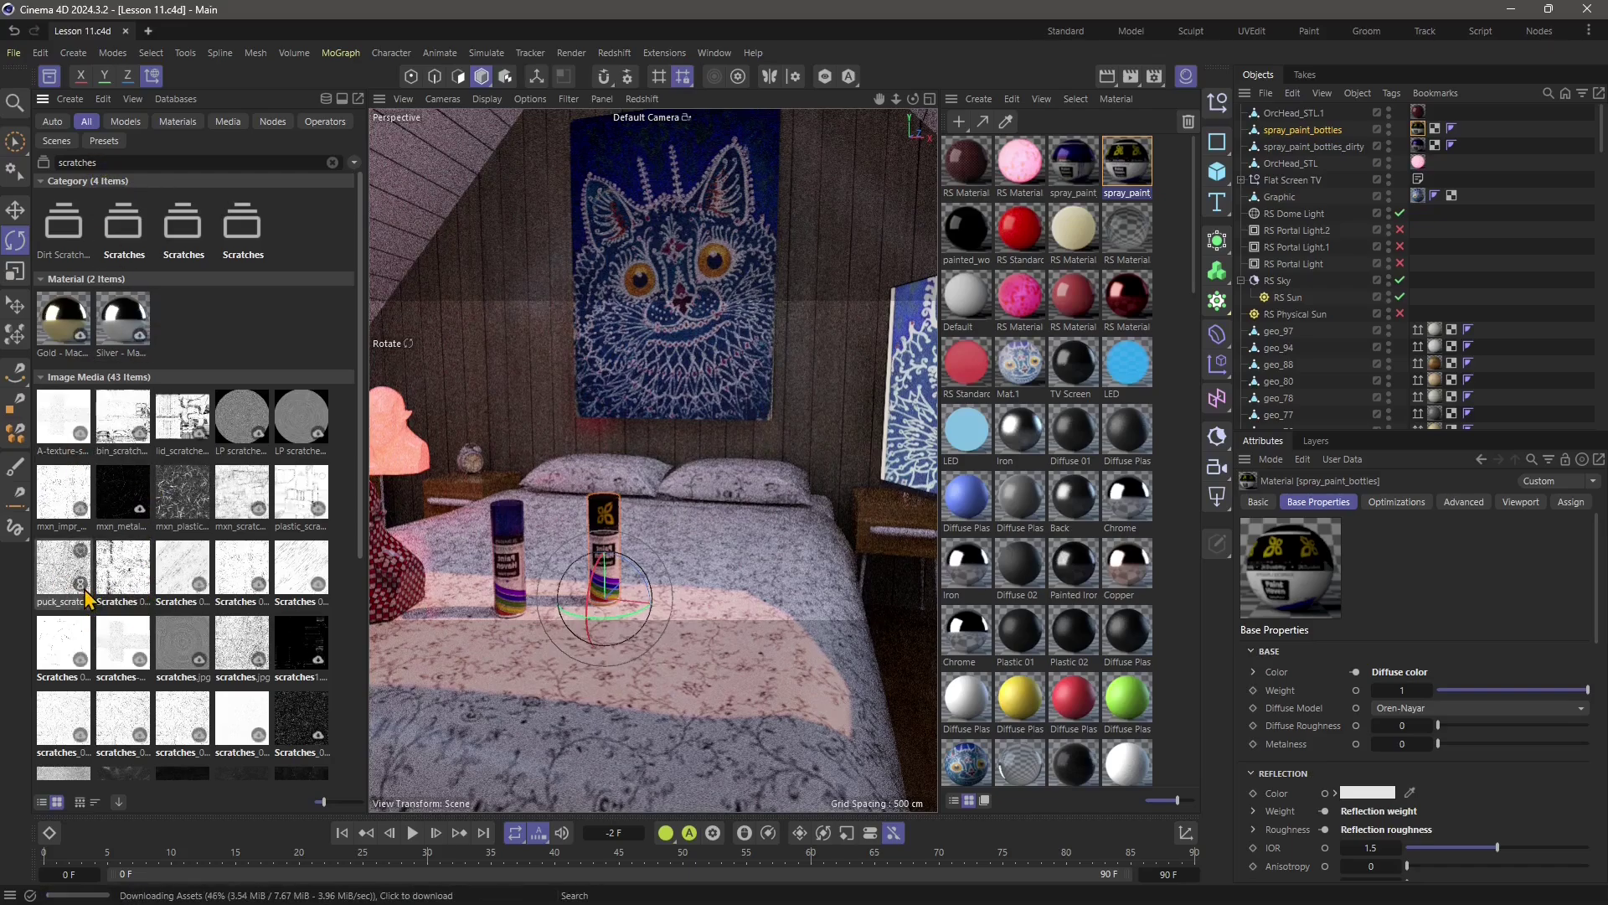
Search the Asset Browser for "dirt" and look over the material and image texture results
{"action": "left_click", "coordinate": [118, 159]}
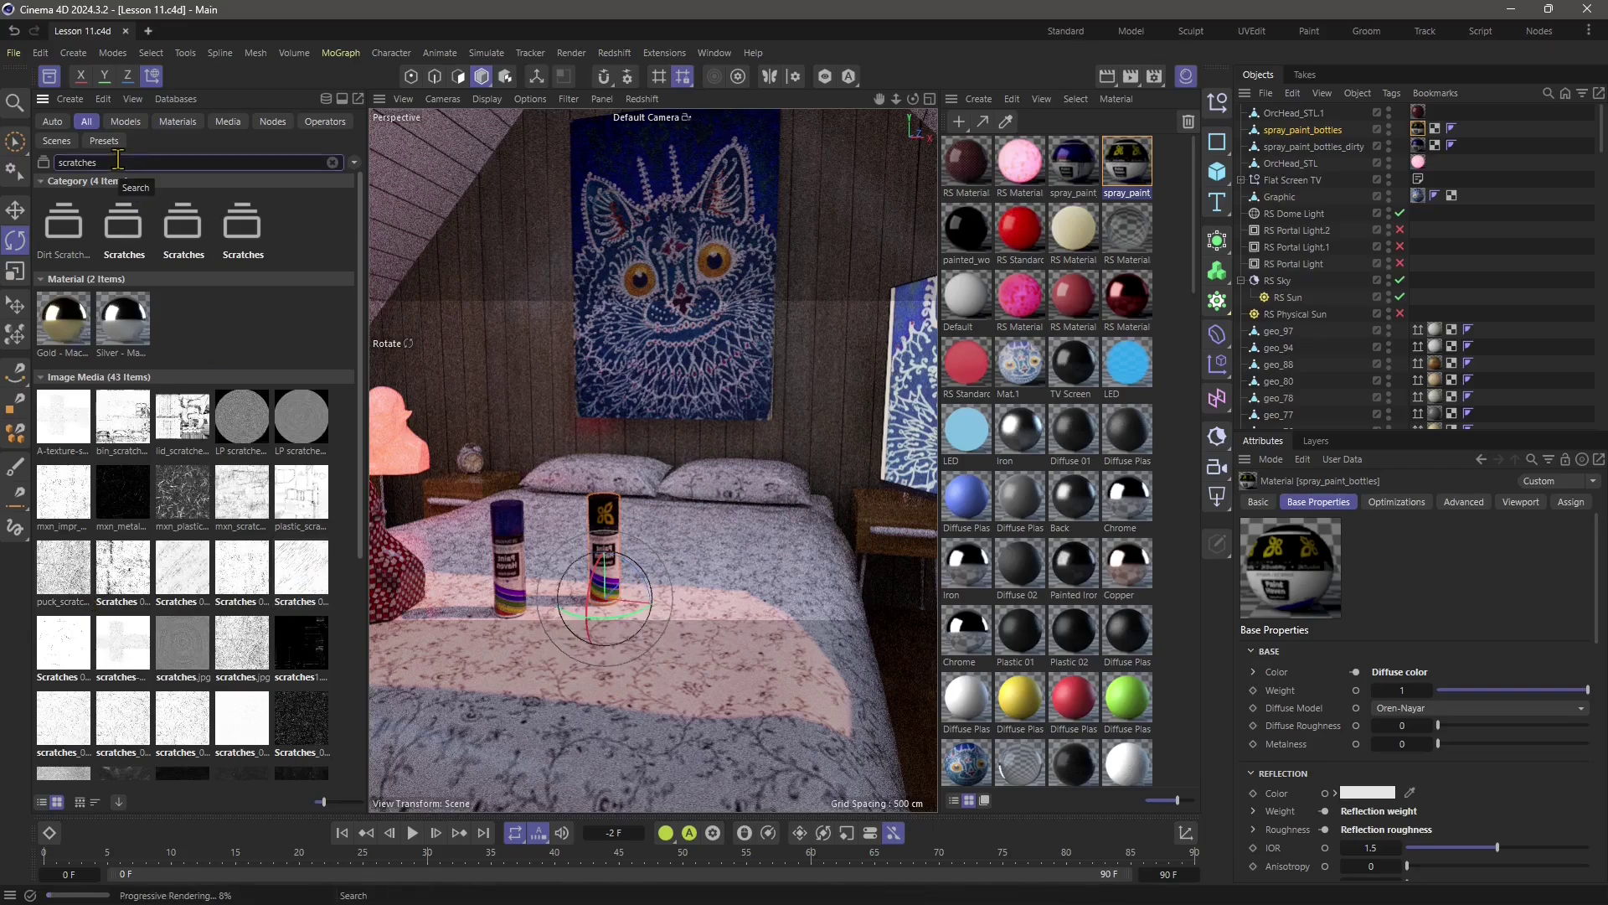
{"action": "type", "text": "dir"}
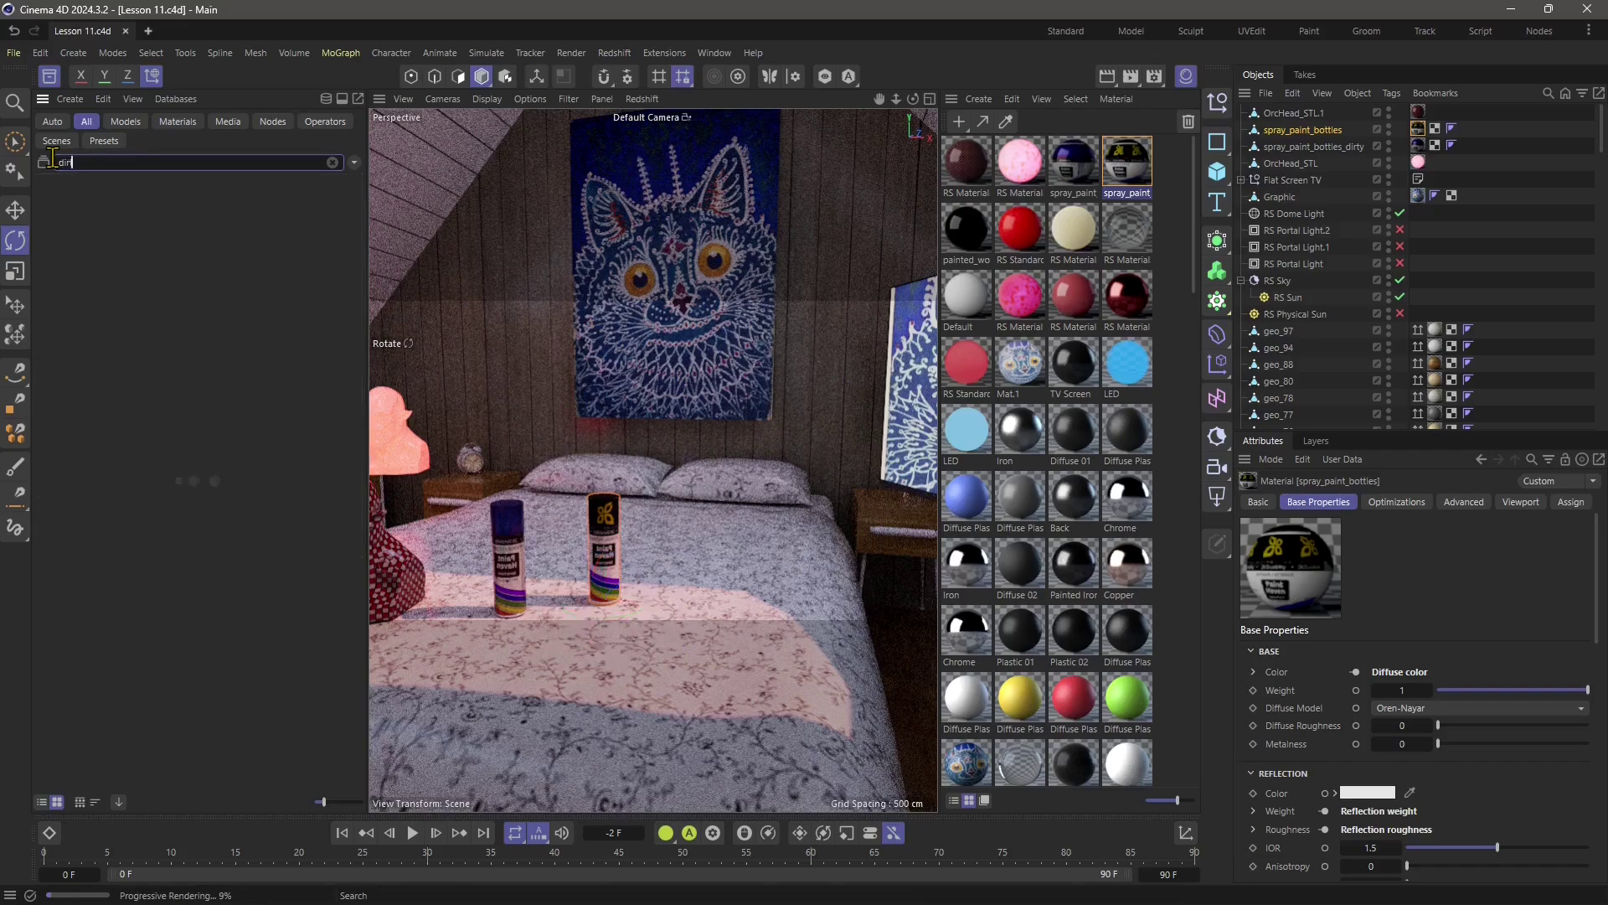
{"action": "type", "text": "t"}
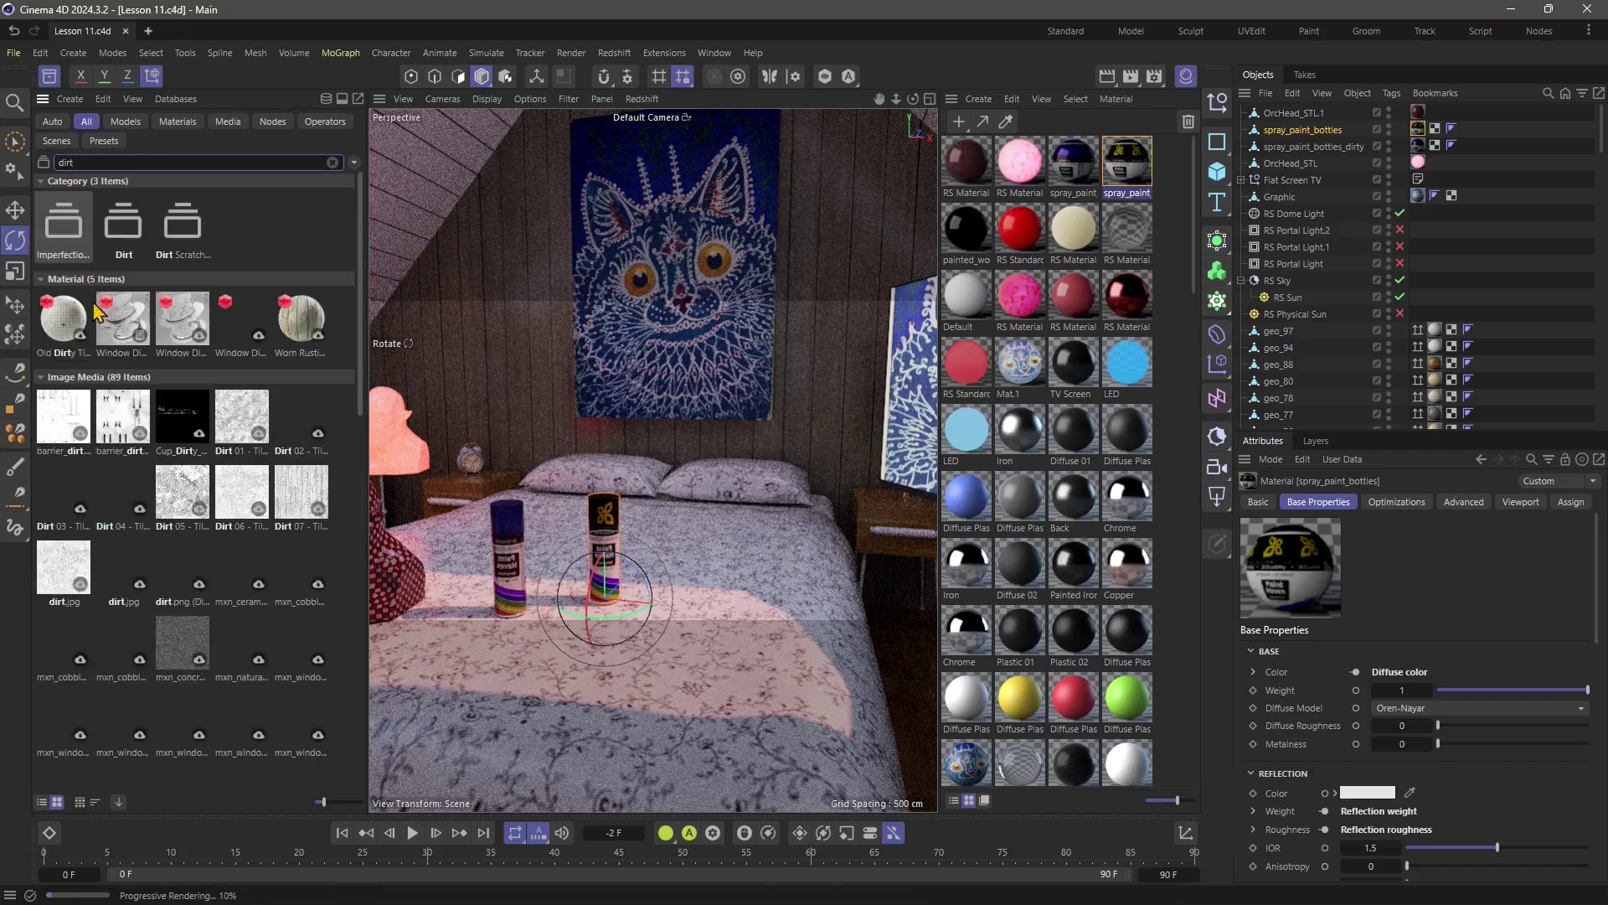
{"action": "key", "text": "BackSpace"}
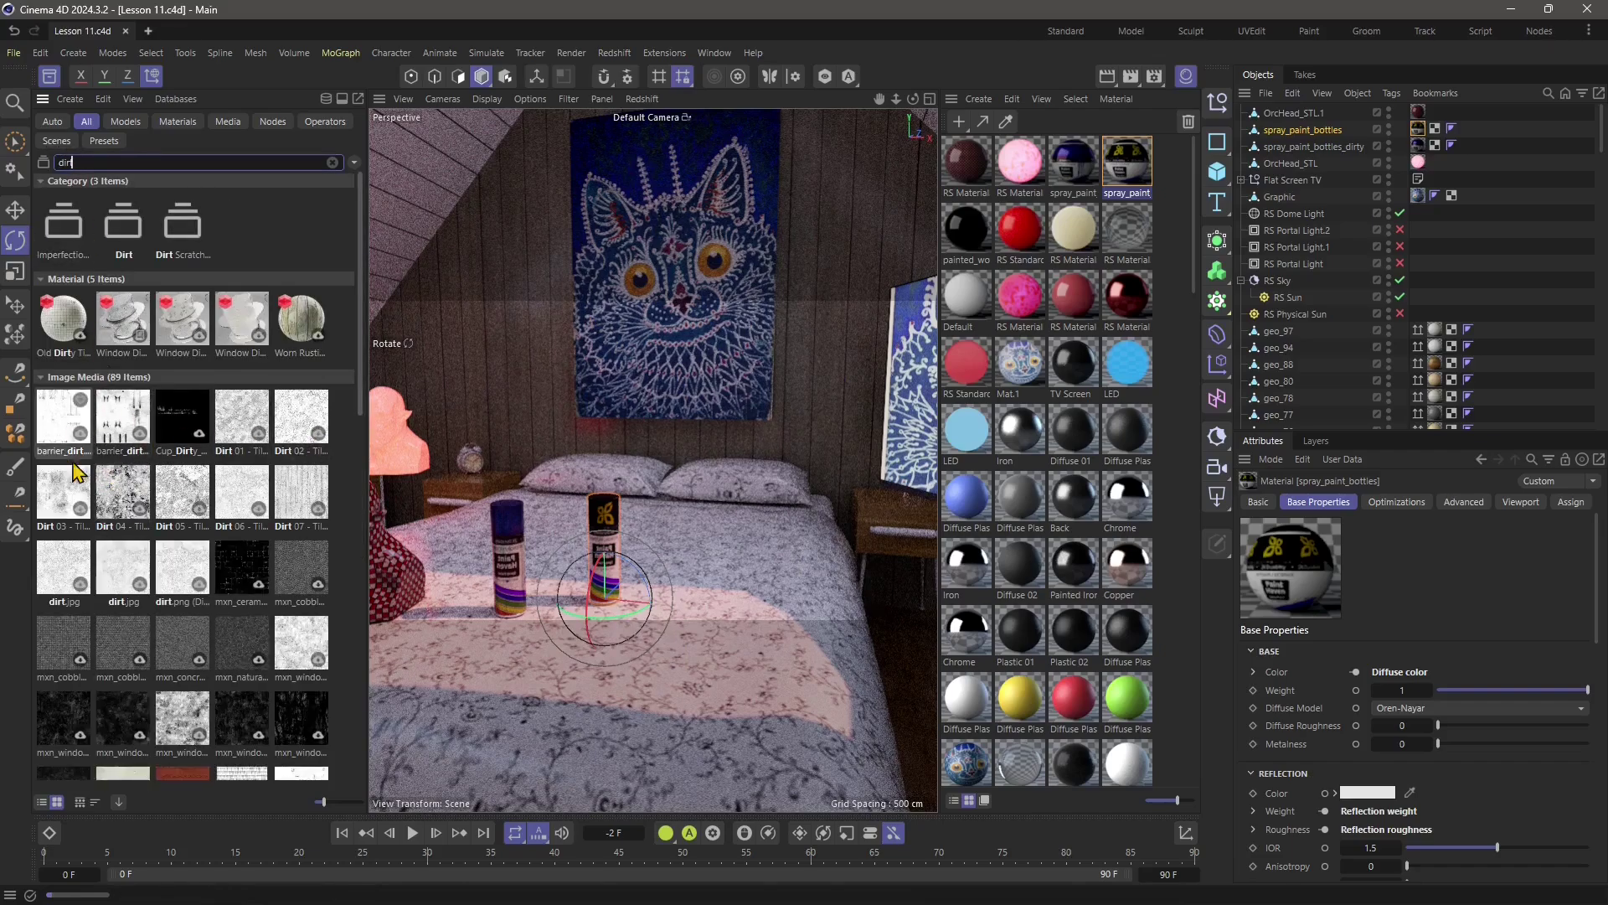
{"action": "type", "text": "t"}
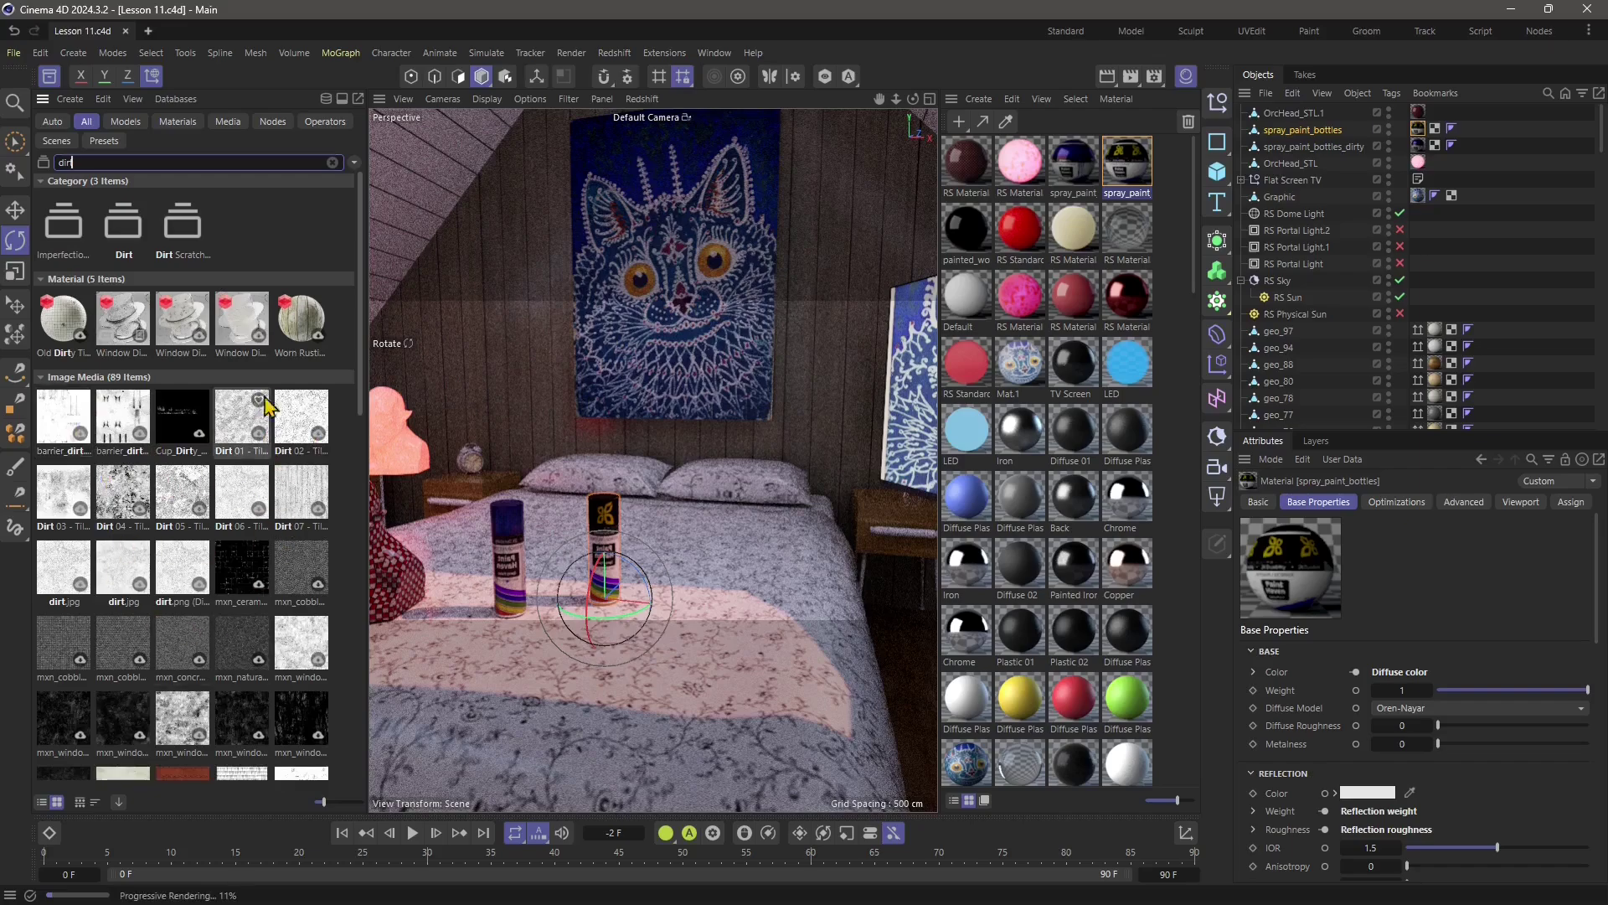
{"action": "key", "text": "BackSpace"}
{"action": "type", "text": "t"}
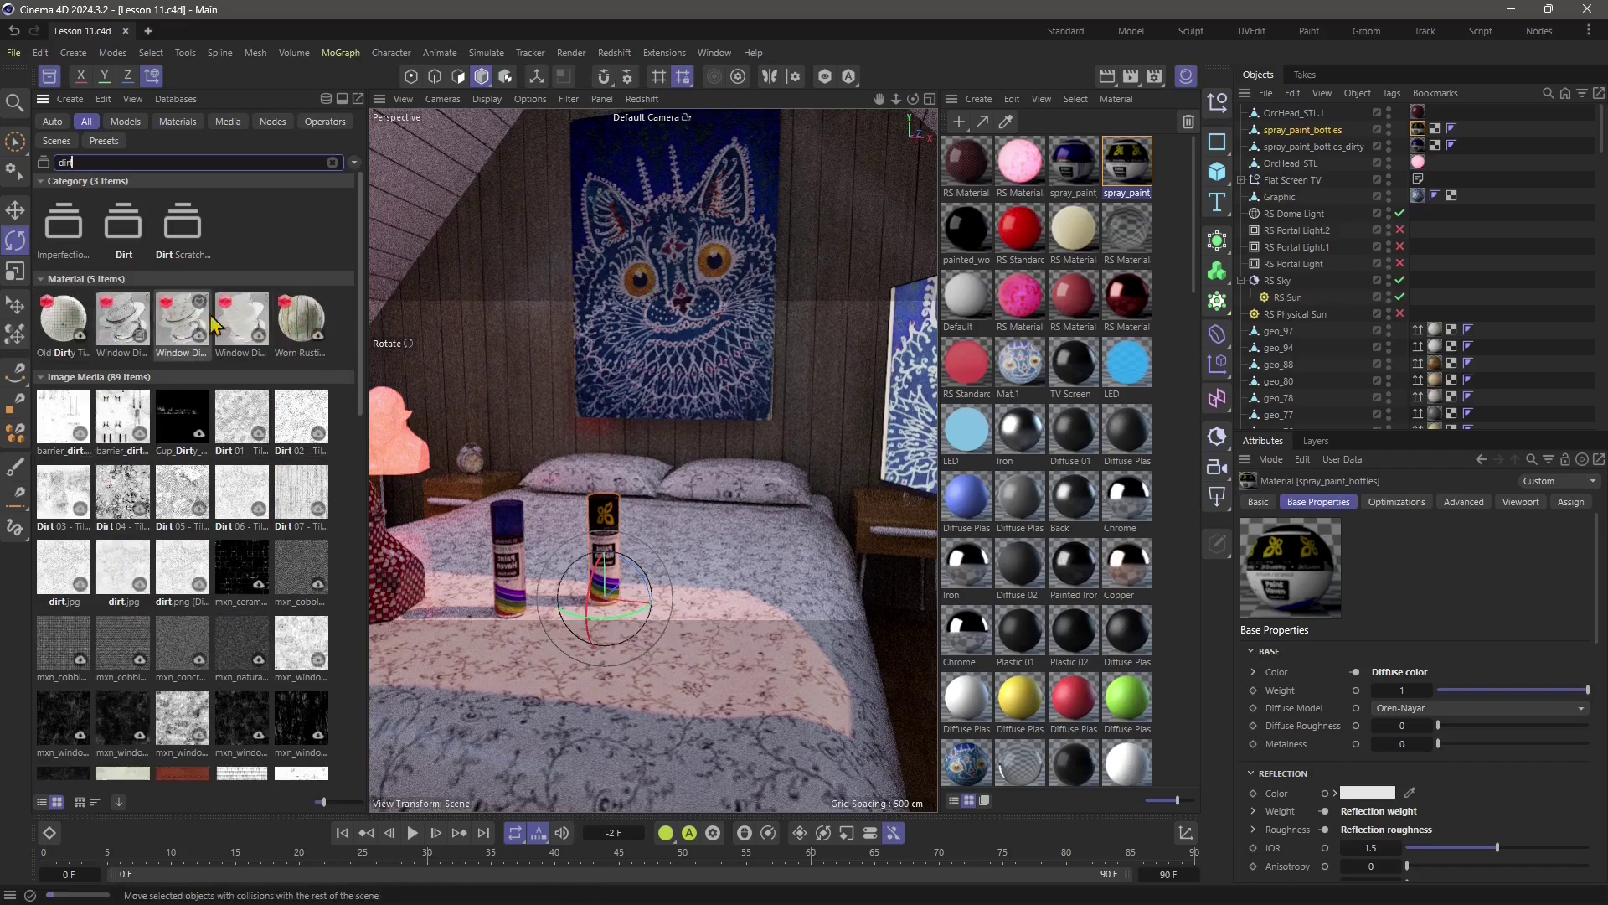
{"action": "key", "text": "BackSpace"}
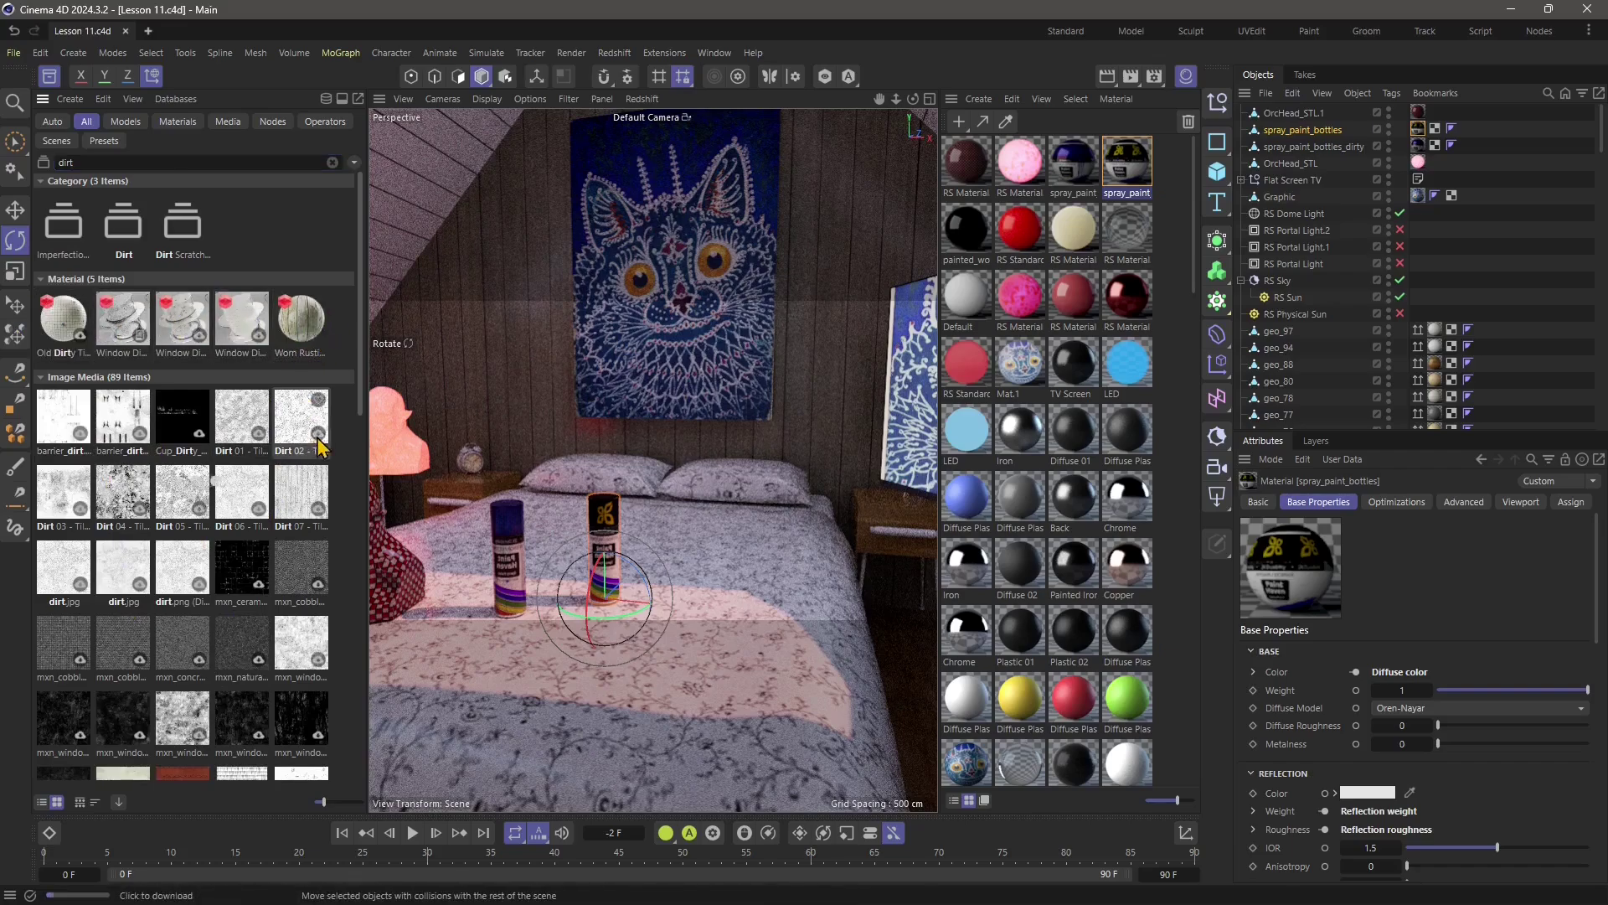
Clear the asset search and browse the Substances category of the materials library
{"action": "left_click", "coordinate": [332, 163]}
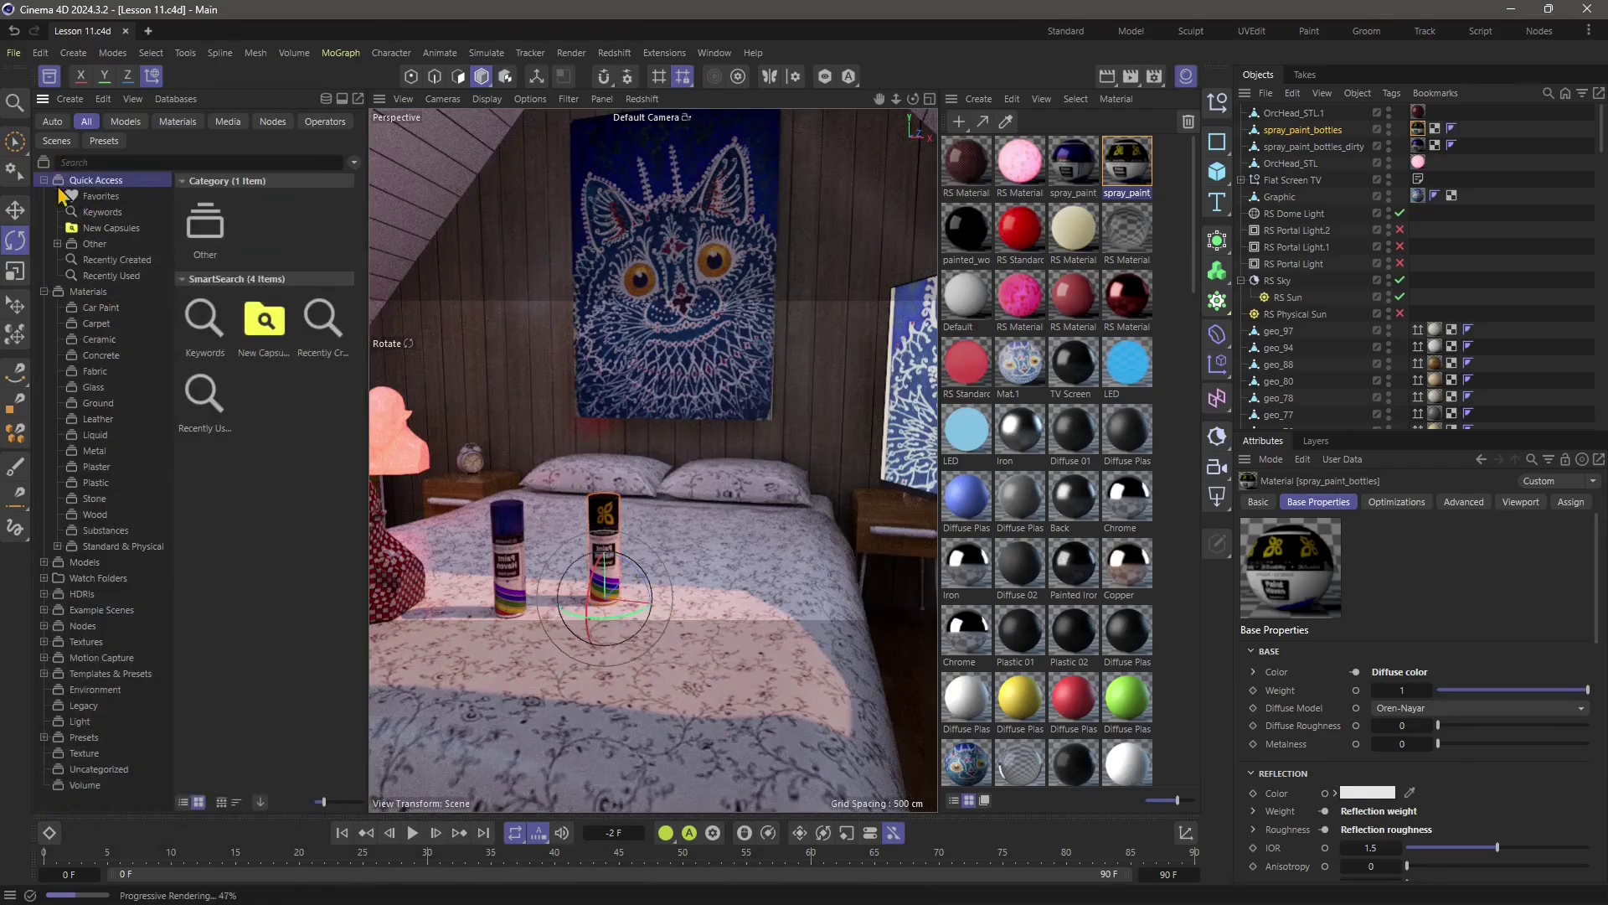
{"action": "left_click", "coordinate": [98, 536]}
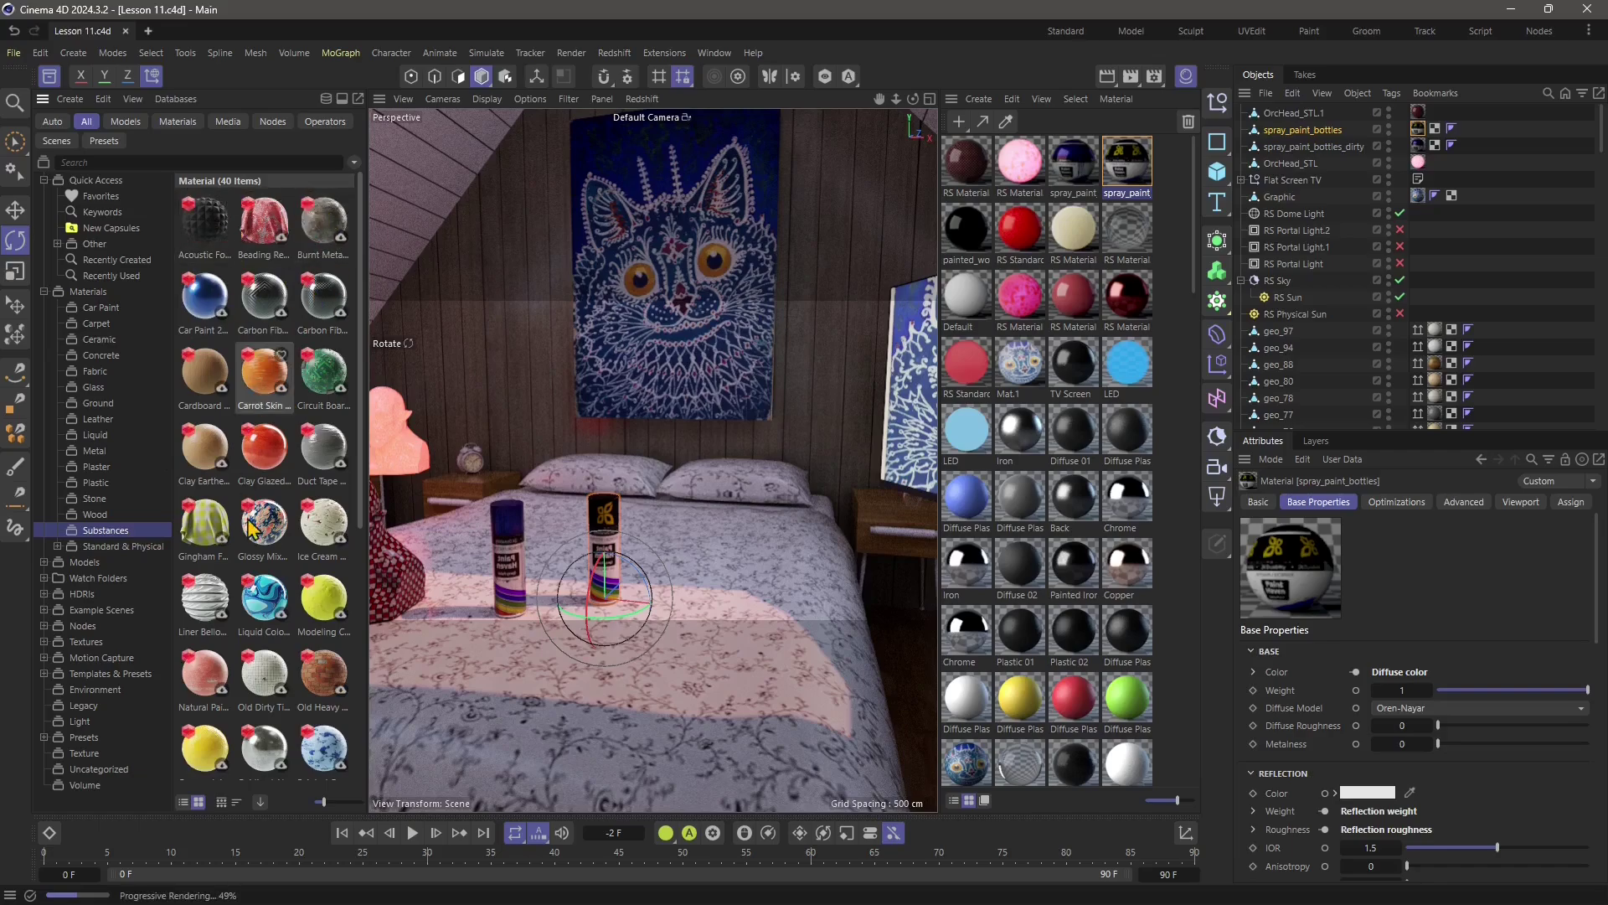
{"action": "scroll", "coordinate": [252, 502], "scroll_direction": "down", "scroll_amount": 2}
{"action": "scroll", "coordinate": [243, 570], "scroll_direction": "down", "scroll_amount": 5}
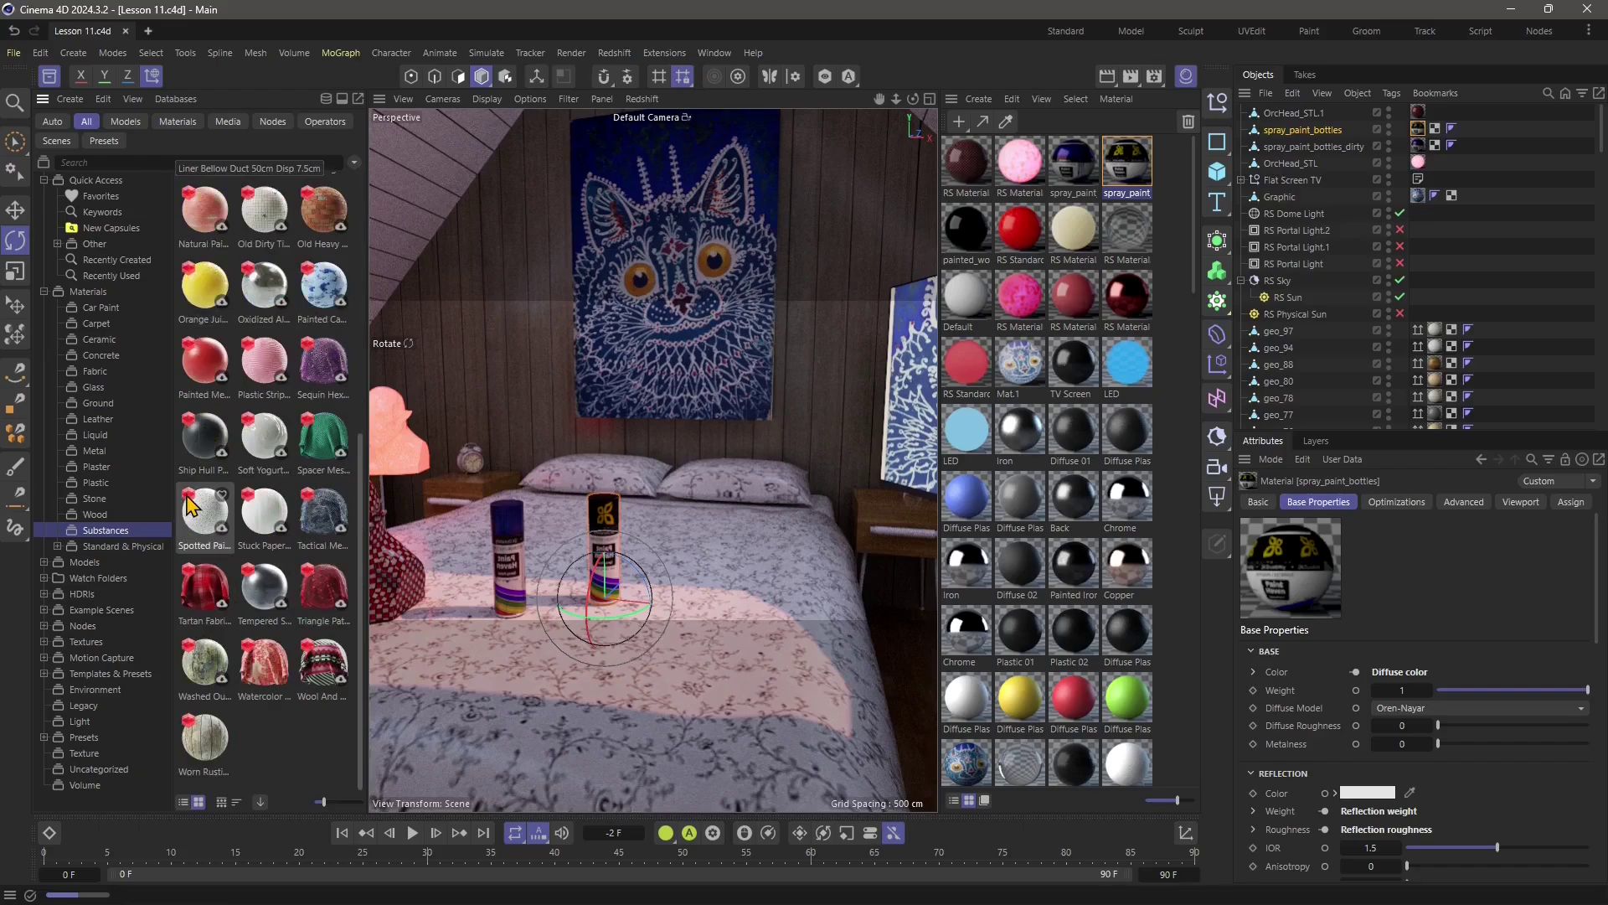
Search the Asset Browser for "redshift" and look through the models in the results
{"action": "left_click", "coordinate": [102, 159]}
{"action": "type", "text": "redshift"}
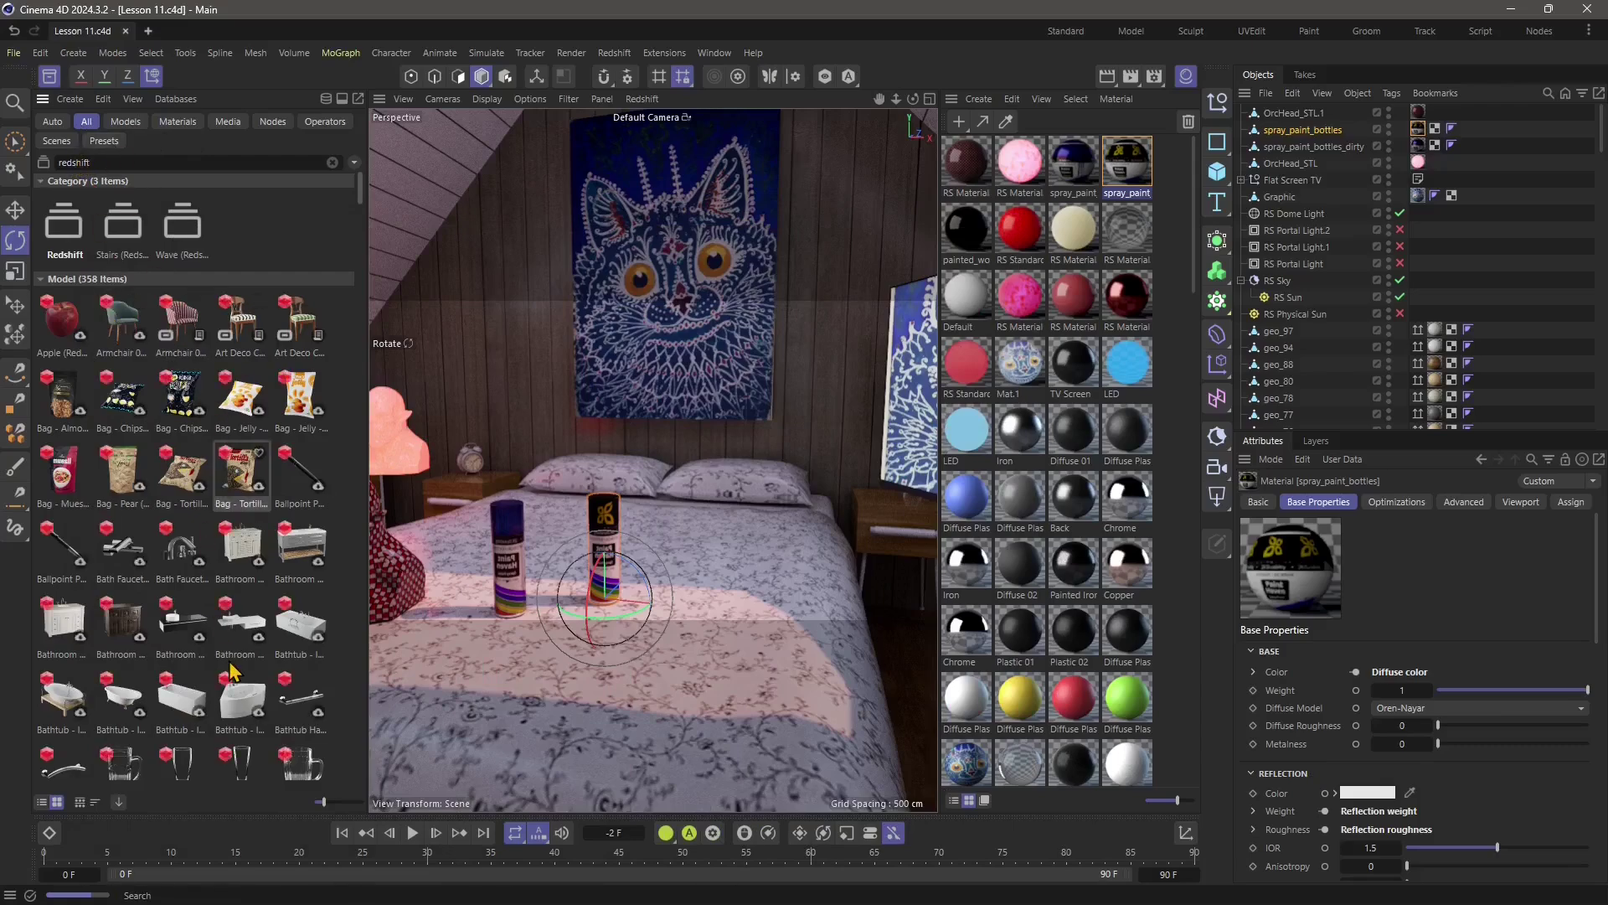
{"action": "scroll", "coordinate": [234, 670], "scroll_direction": "down", "scroll_amount": 15}
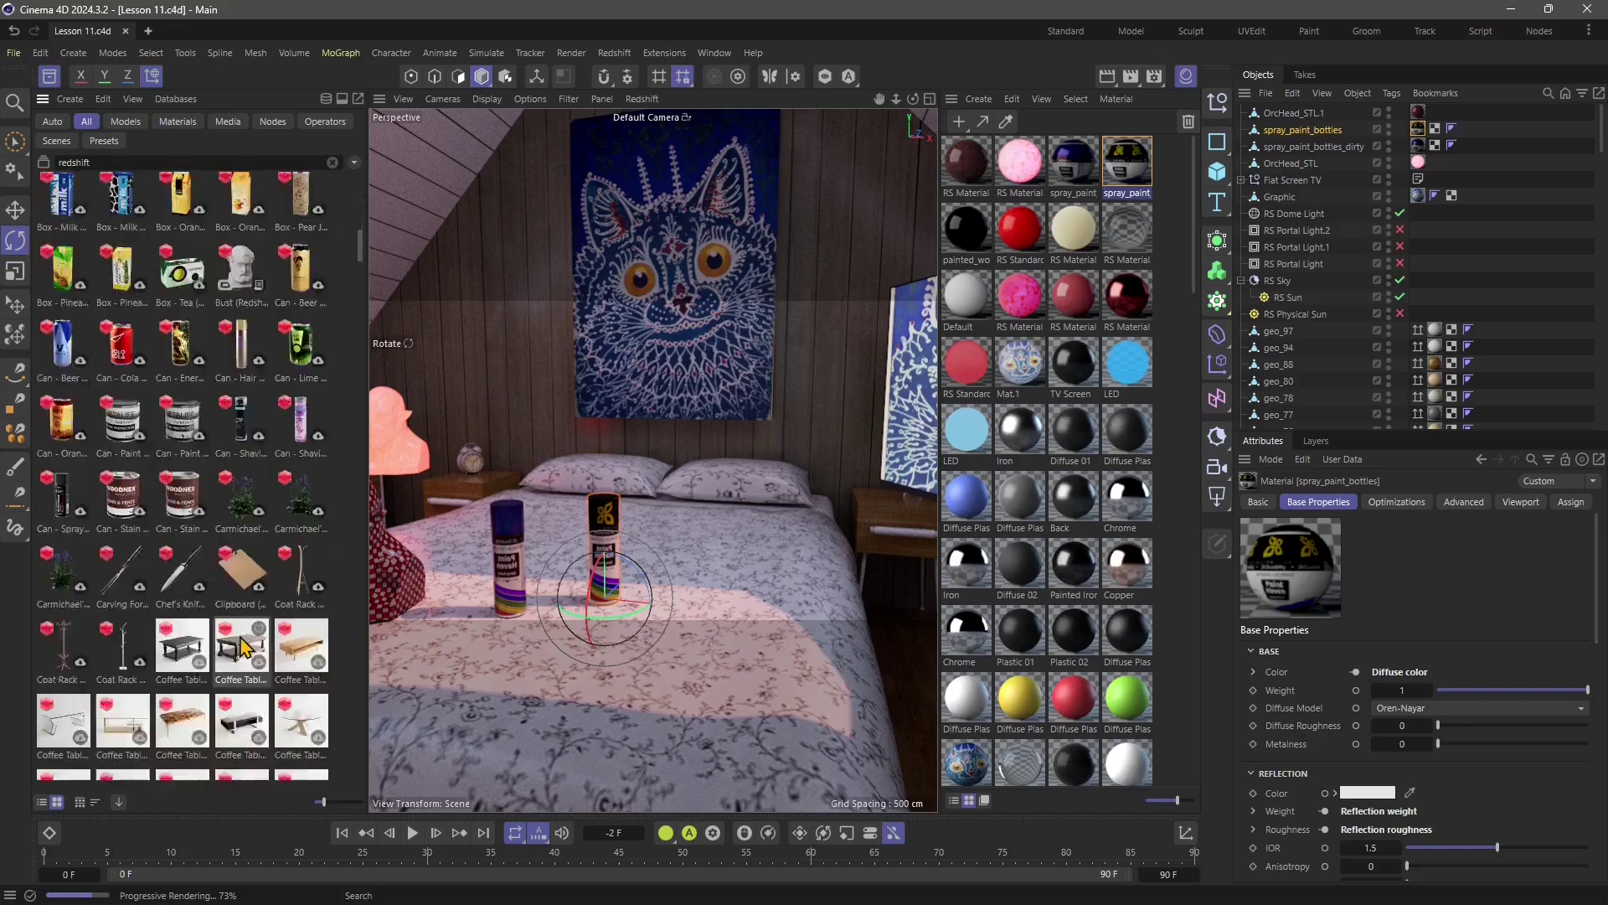
{"action": "scroll", "coordinate": [243, 646], "scroll_direction": "down", "scroll_amount": 10}
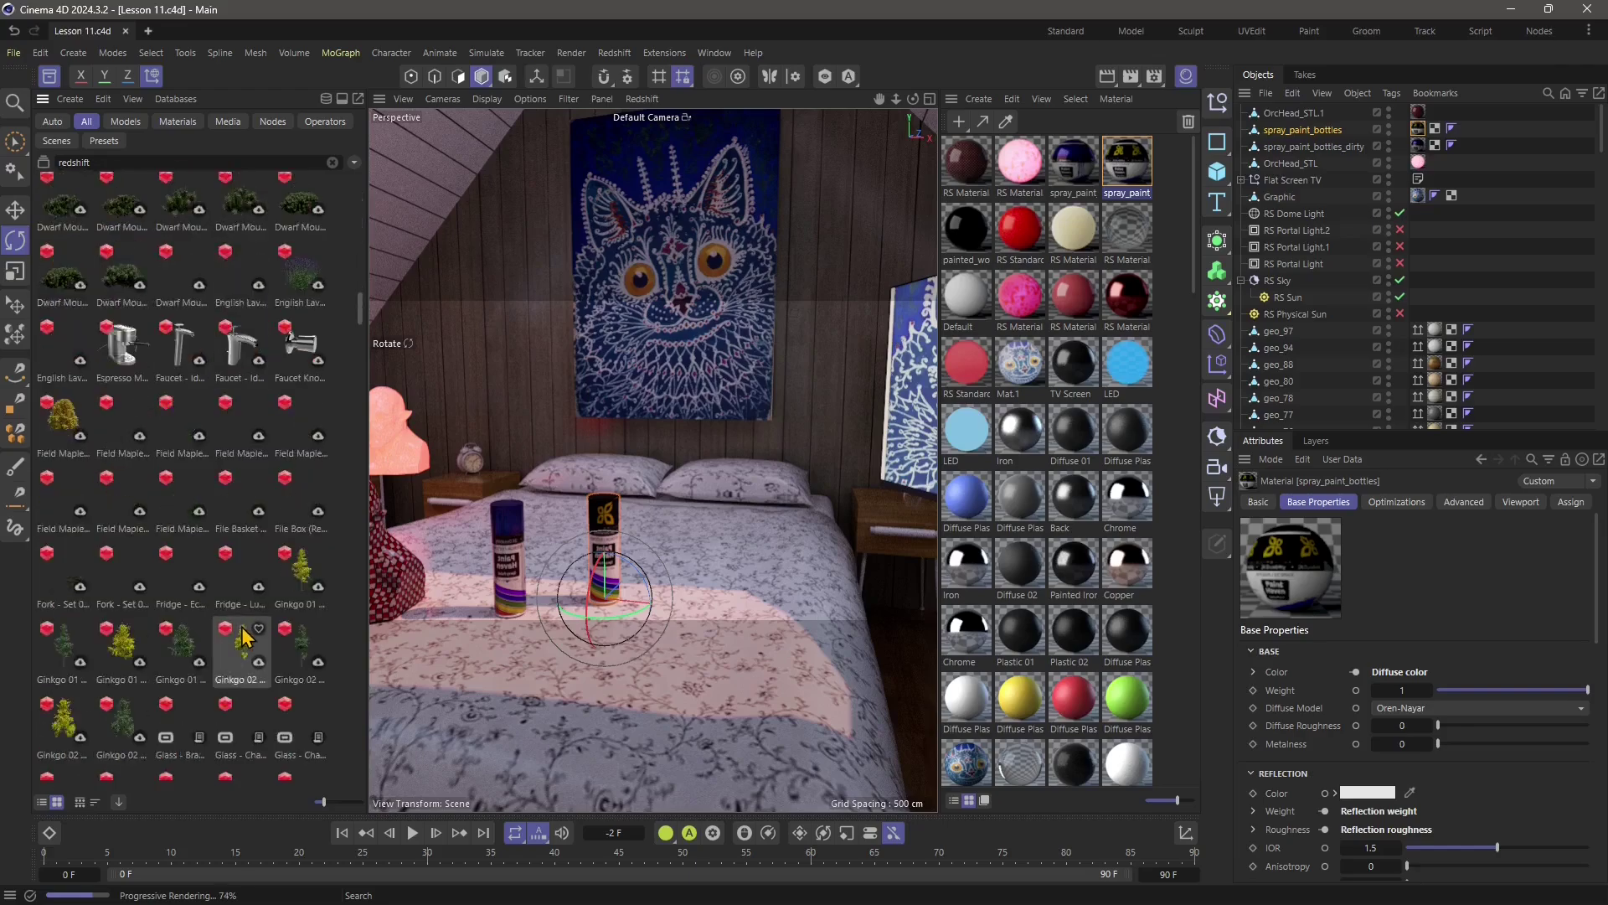
{"action": "scroll", "coordinate": [244, 637], "scroll_direction": "down", "scroll_amount": 8}
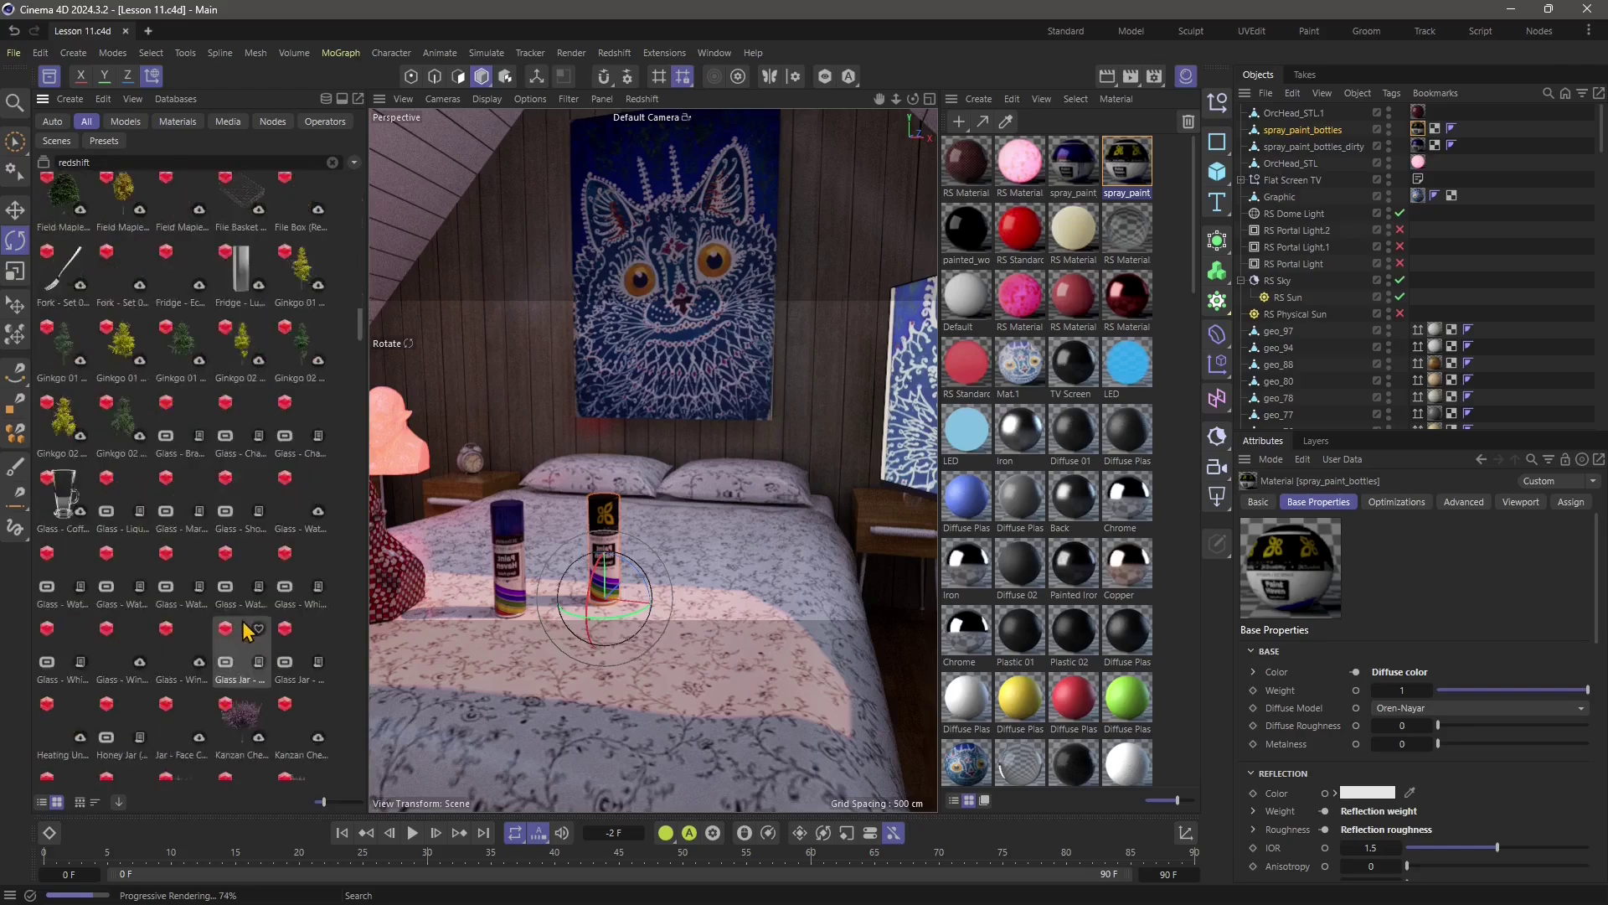
Limit the Redshift results to materials, browse them, and narrow the search to "redshift fabric"
{"action": "left_click", "coordinate": [175, 122]}
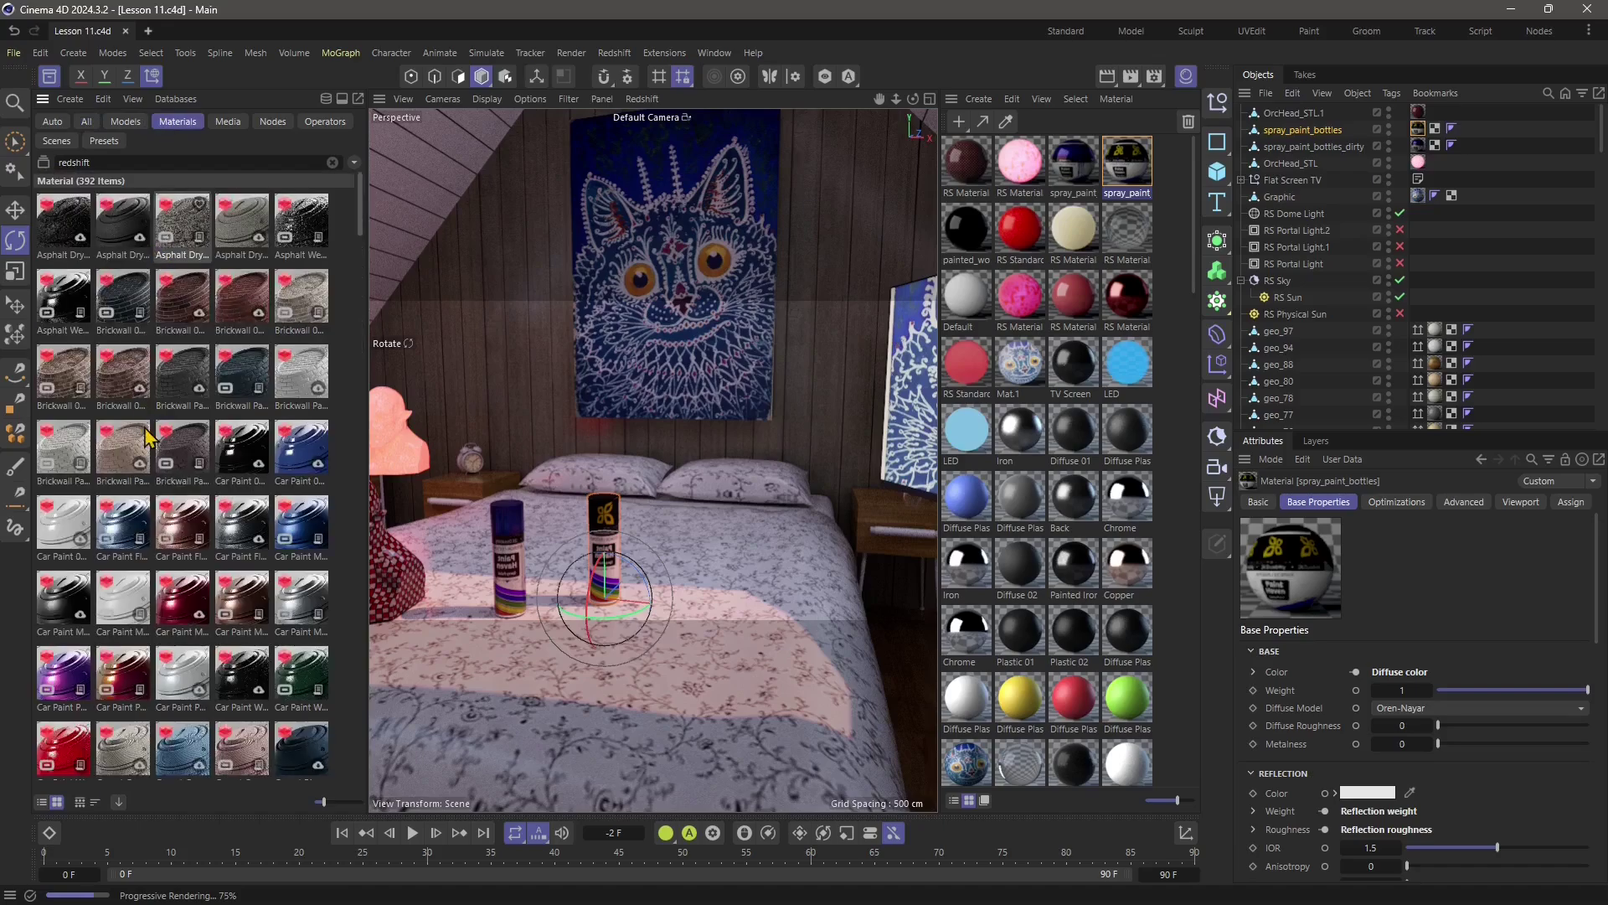
{"action": "scroll", "coordinate": [155, 460], "scroll_direction": "down", "scroll_amount": 10}
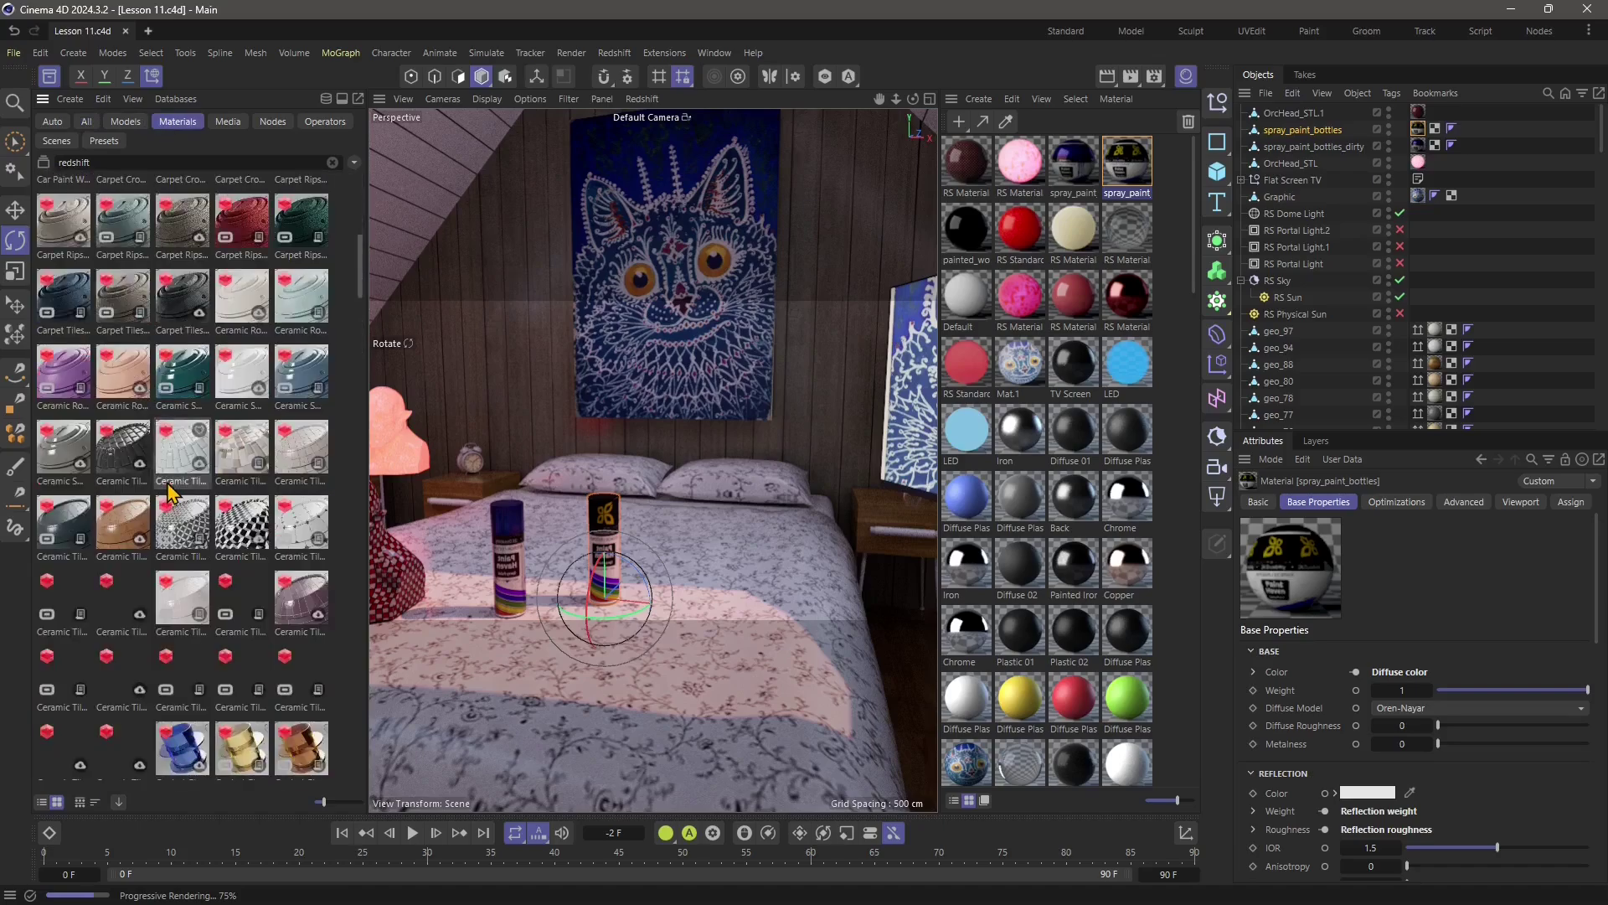
{"action": "scroll", "coordinate": [170, 492], "scroll_direction": "down", "scroll_amount": 4}
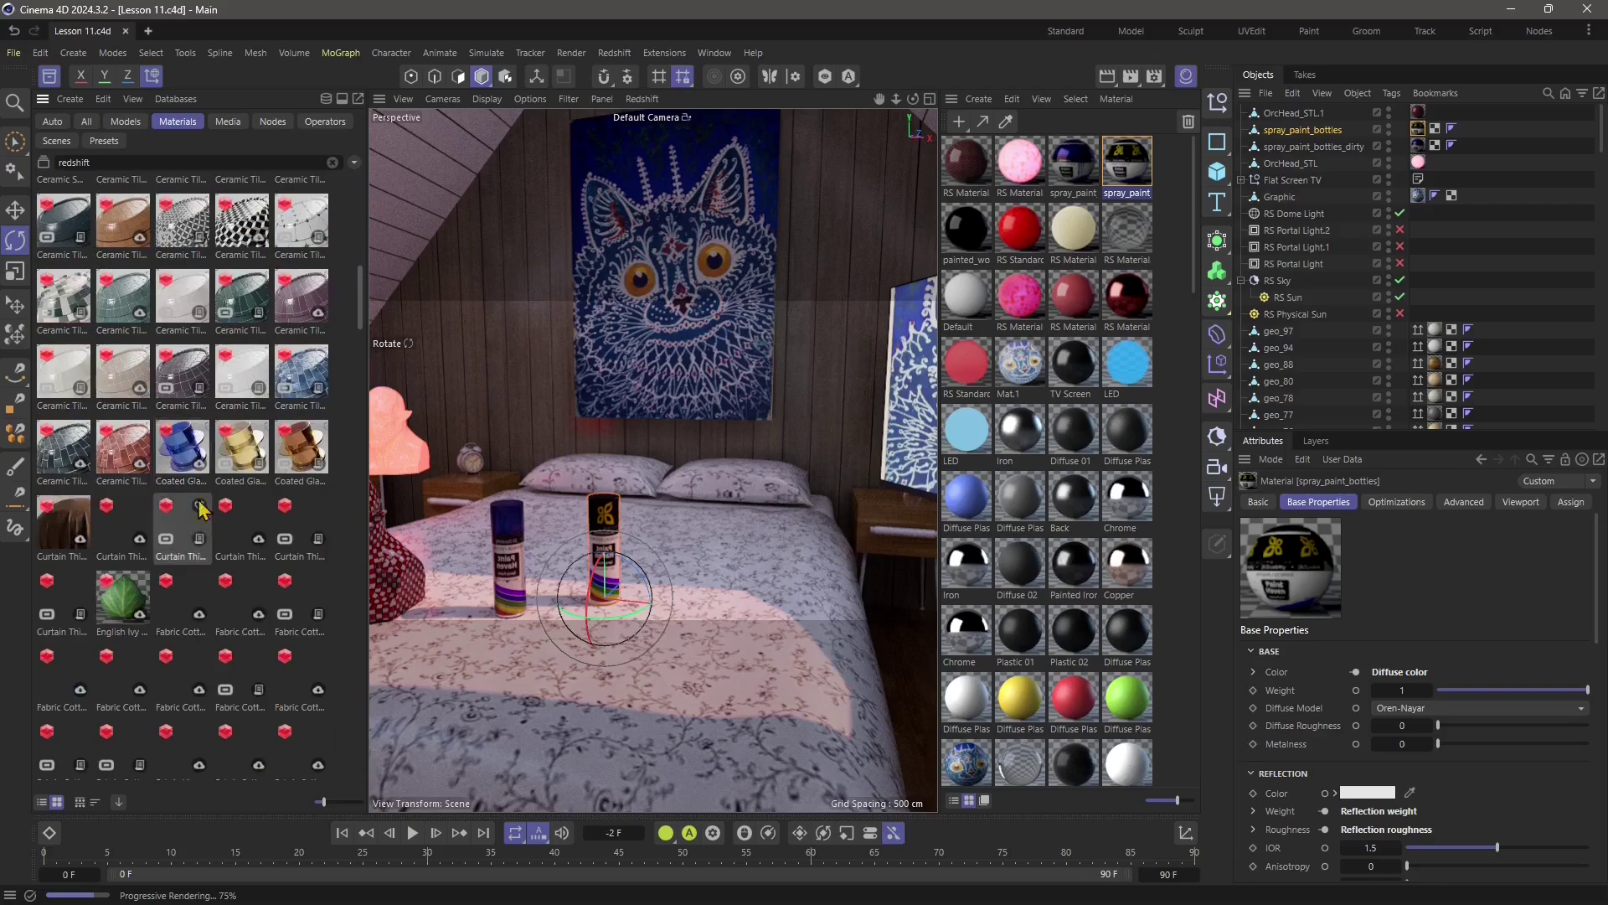
{"action": "scroll", "coordinate": [204, 536], "scroll_direction": "down", "scroll_amount": 4}
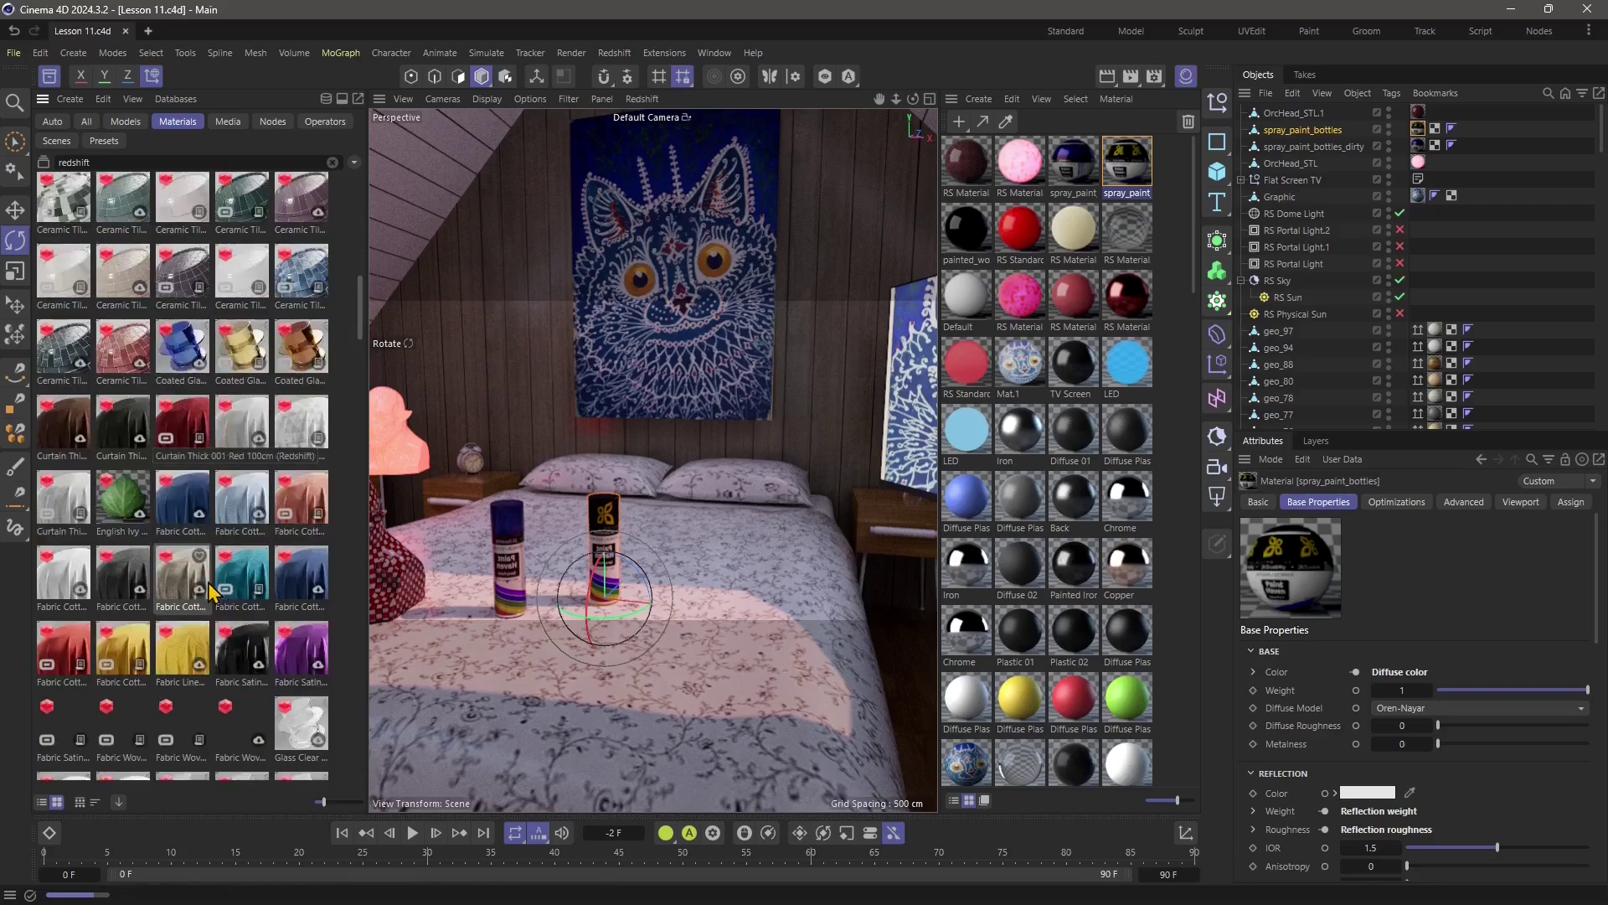
{"action": "scroll", "coordinate": [212, 593], "scroll_direction": "down", "scroll_amount": 5}
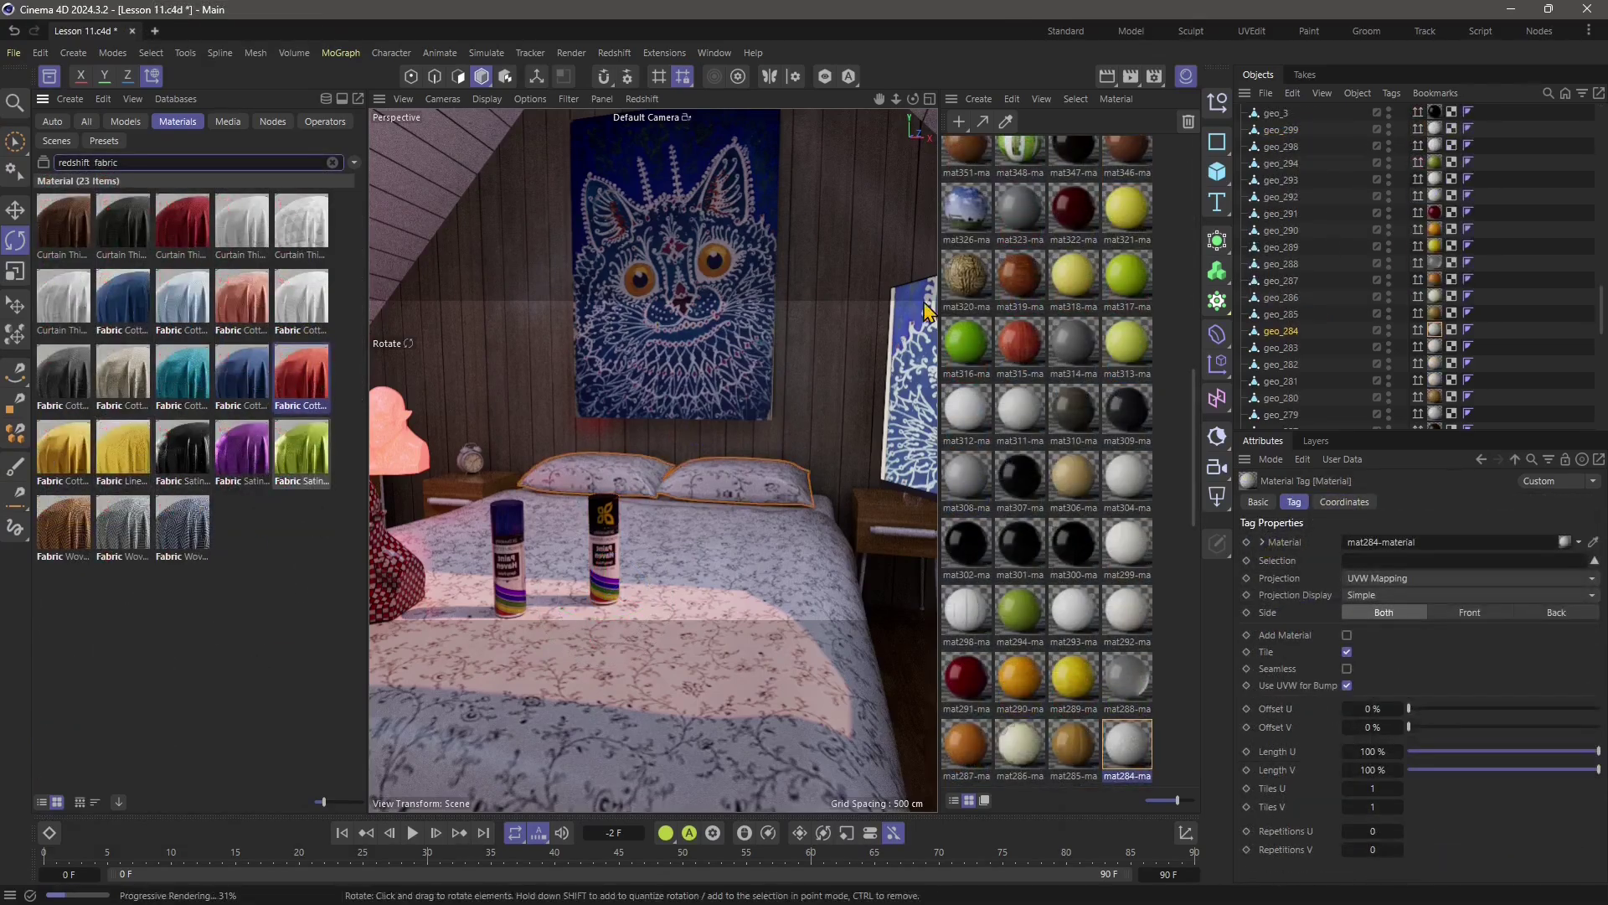
Apply the yellow Fabric Linen asset to geo_284, the pillows, in place of its mat284 material
{"action": "left_click", "coordinate": [1009, 124]}
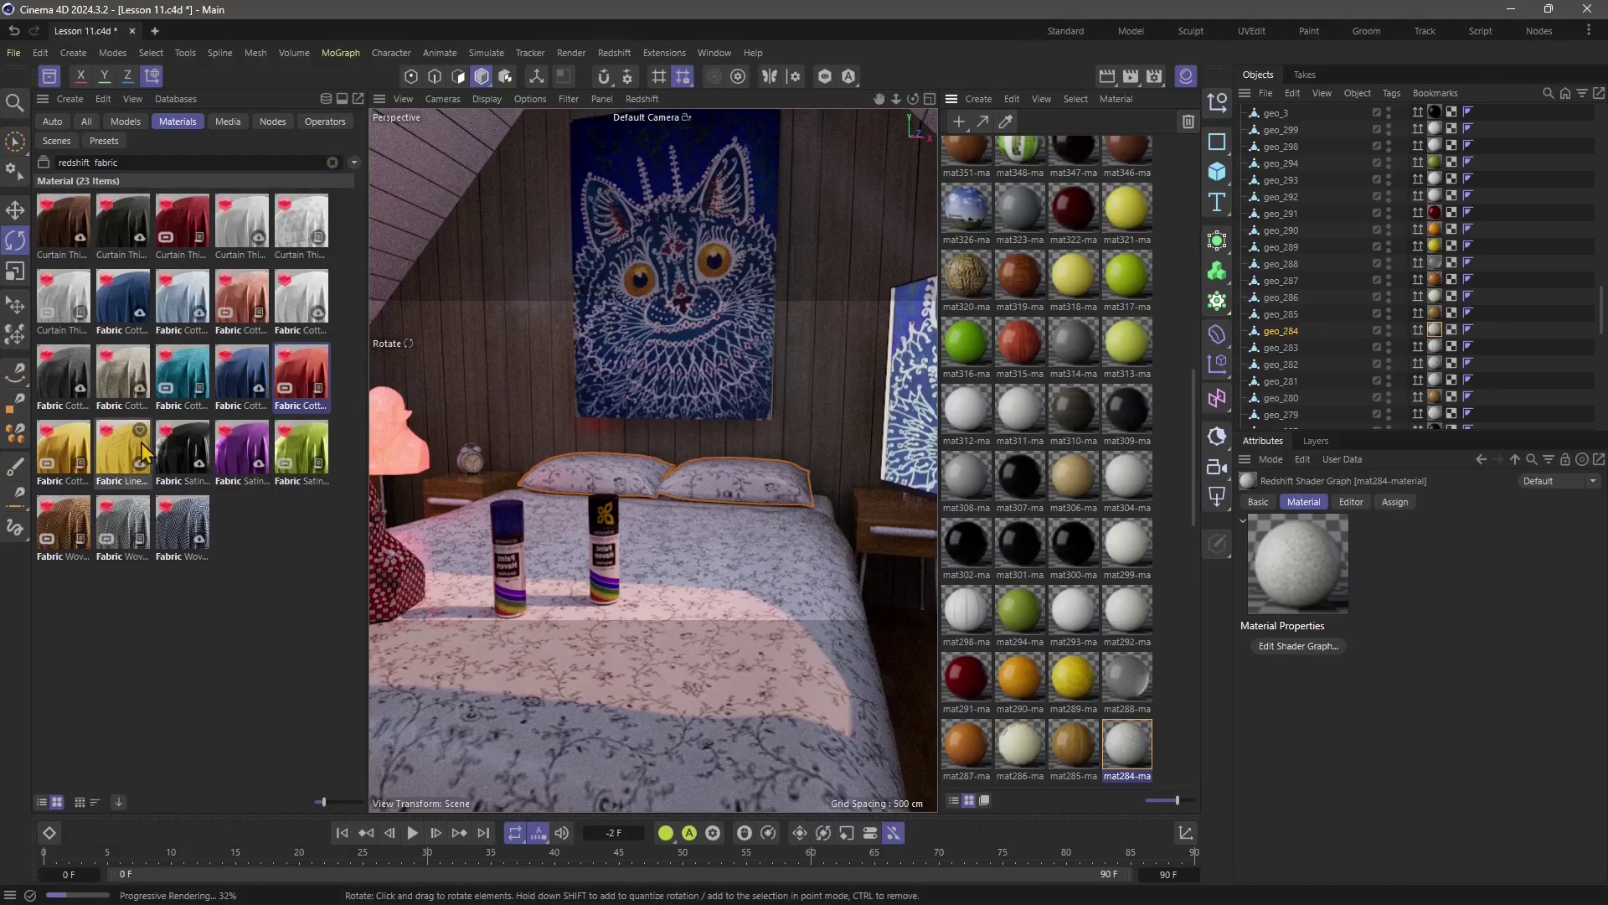
{"action": "left_click_drag", "start_coordinate": [124, 449], "coordinate": [1434, 332]}
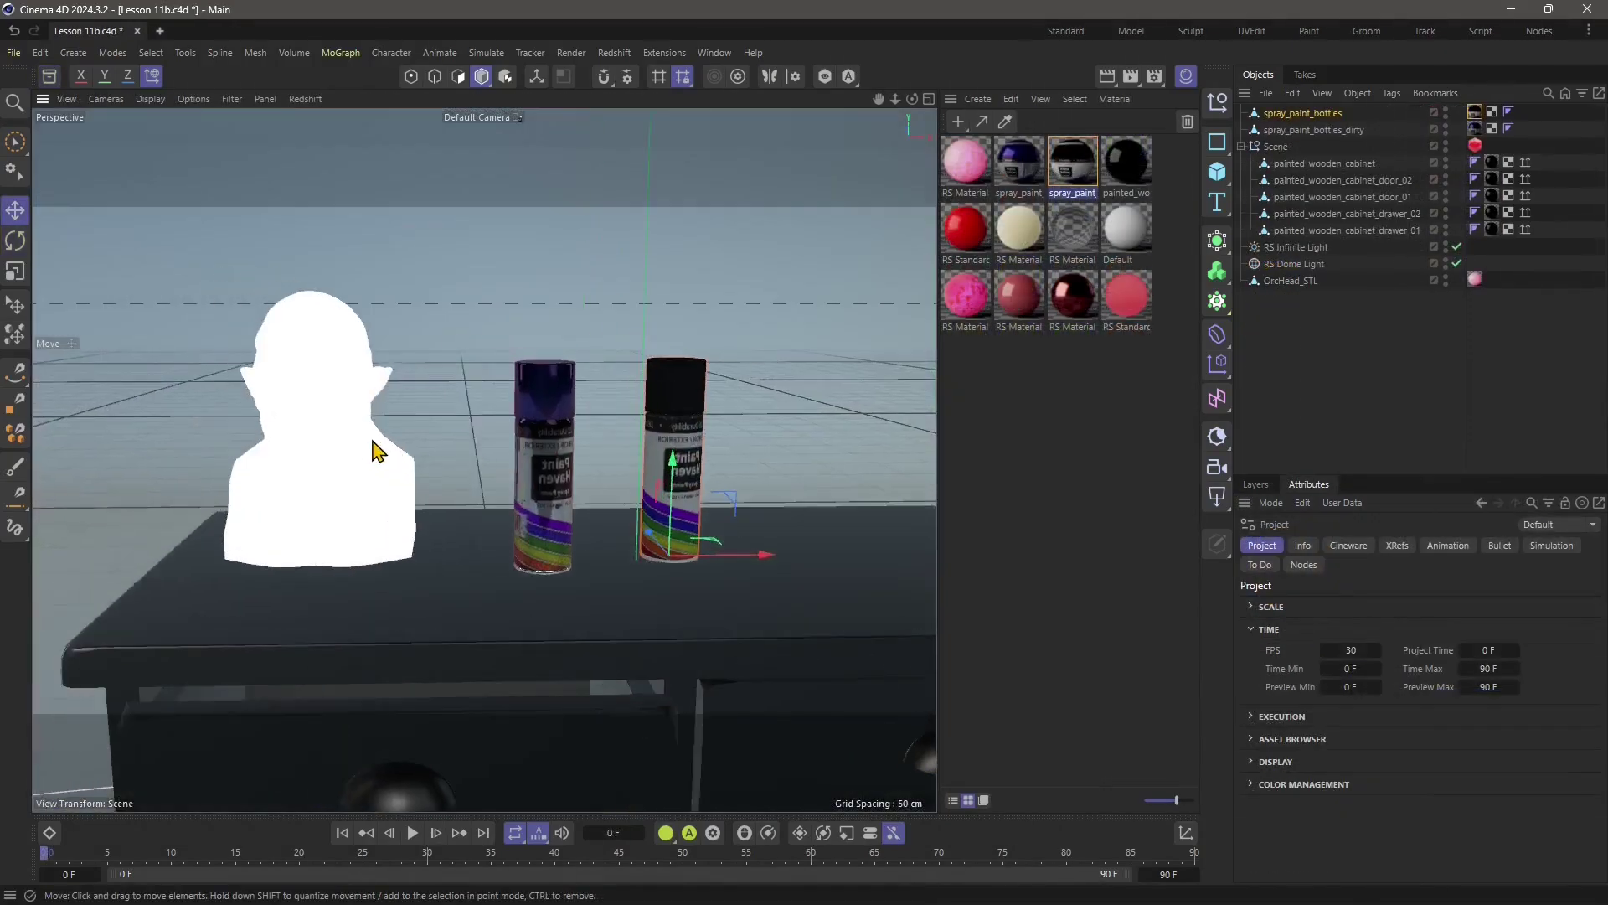
In the Lesson 11b scene, frame the two spray bottles on the cabinet and select the black-capped bottle's material
{"action": "mouse_move", "coordinate": [372, 441]}
{"action": "left_mouse_down", "text": "alt"}
{"action": "mouse_move", "coordinate": [298, 455]}
{"action": "mouse_move", "coordinate": [480, 450]}
{"action": "mouse_move", "coordinate": [406, 383]}
{"action": "mouse_move", "coordinate": [349, 445]}
{"action": "left_mouse_up", "text": "alt"}
{"action": "scroll", "coordinate": [351, 455], "scroll_direction": "up", "scroll_amount": 6}
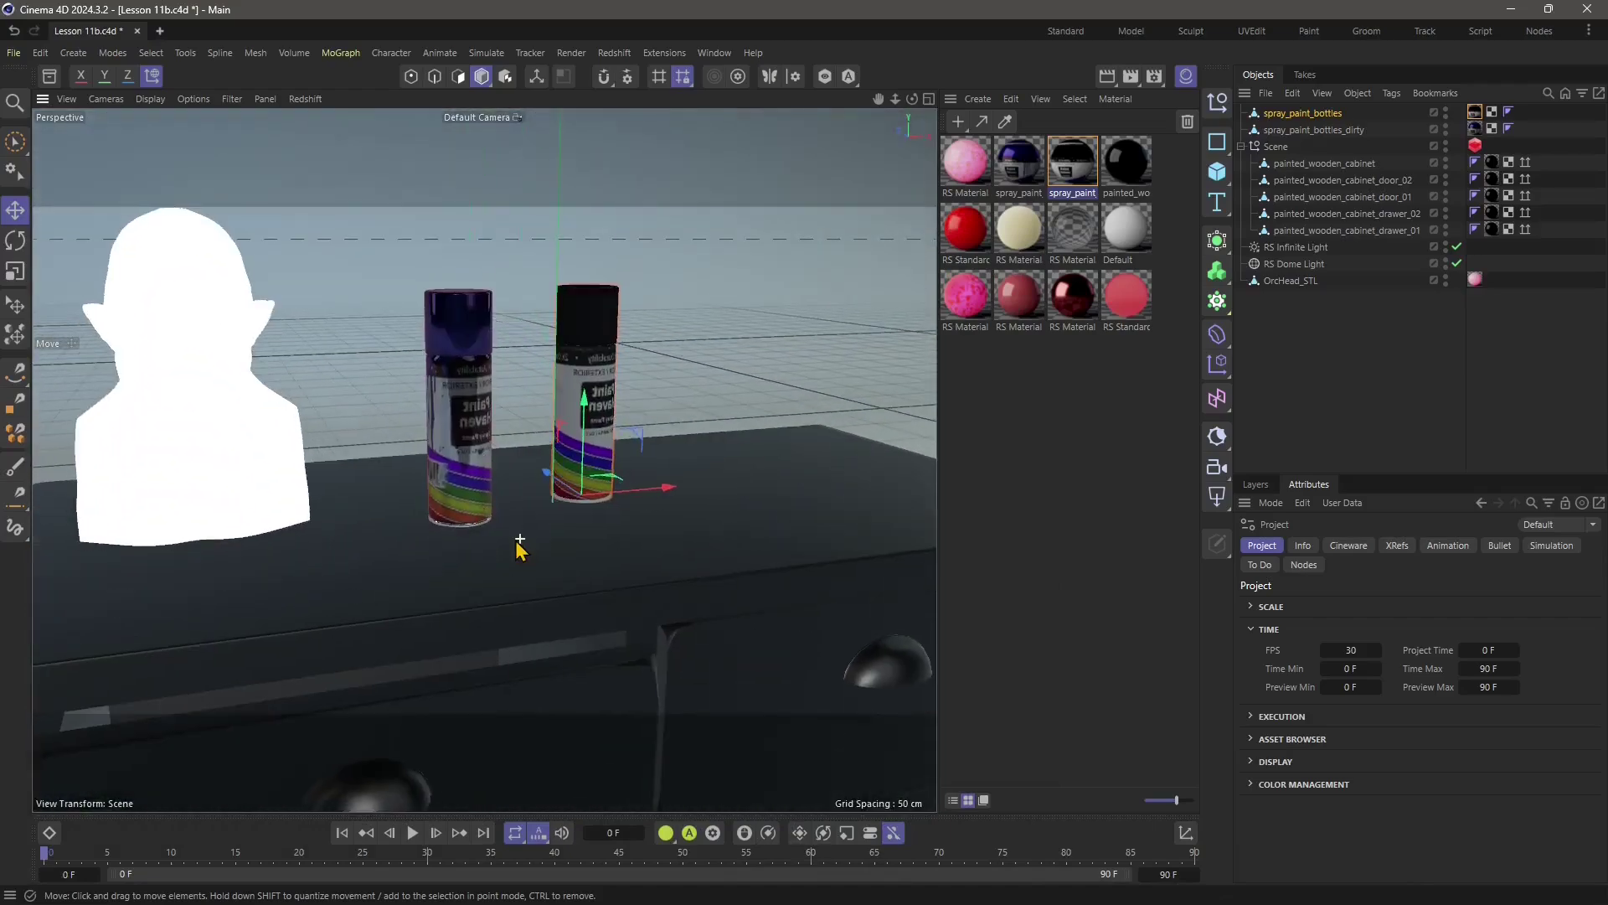
{"action": "left_click_drag", "start_coordinate": [494, 553], "coordinate": [542, 501], "text": "alt"}
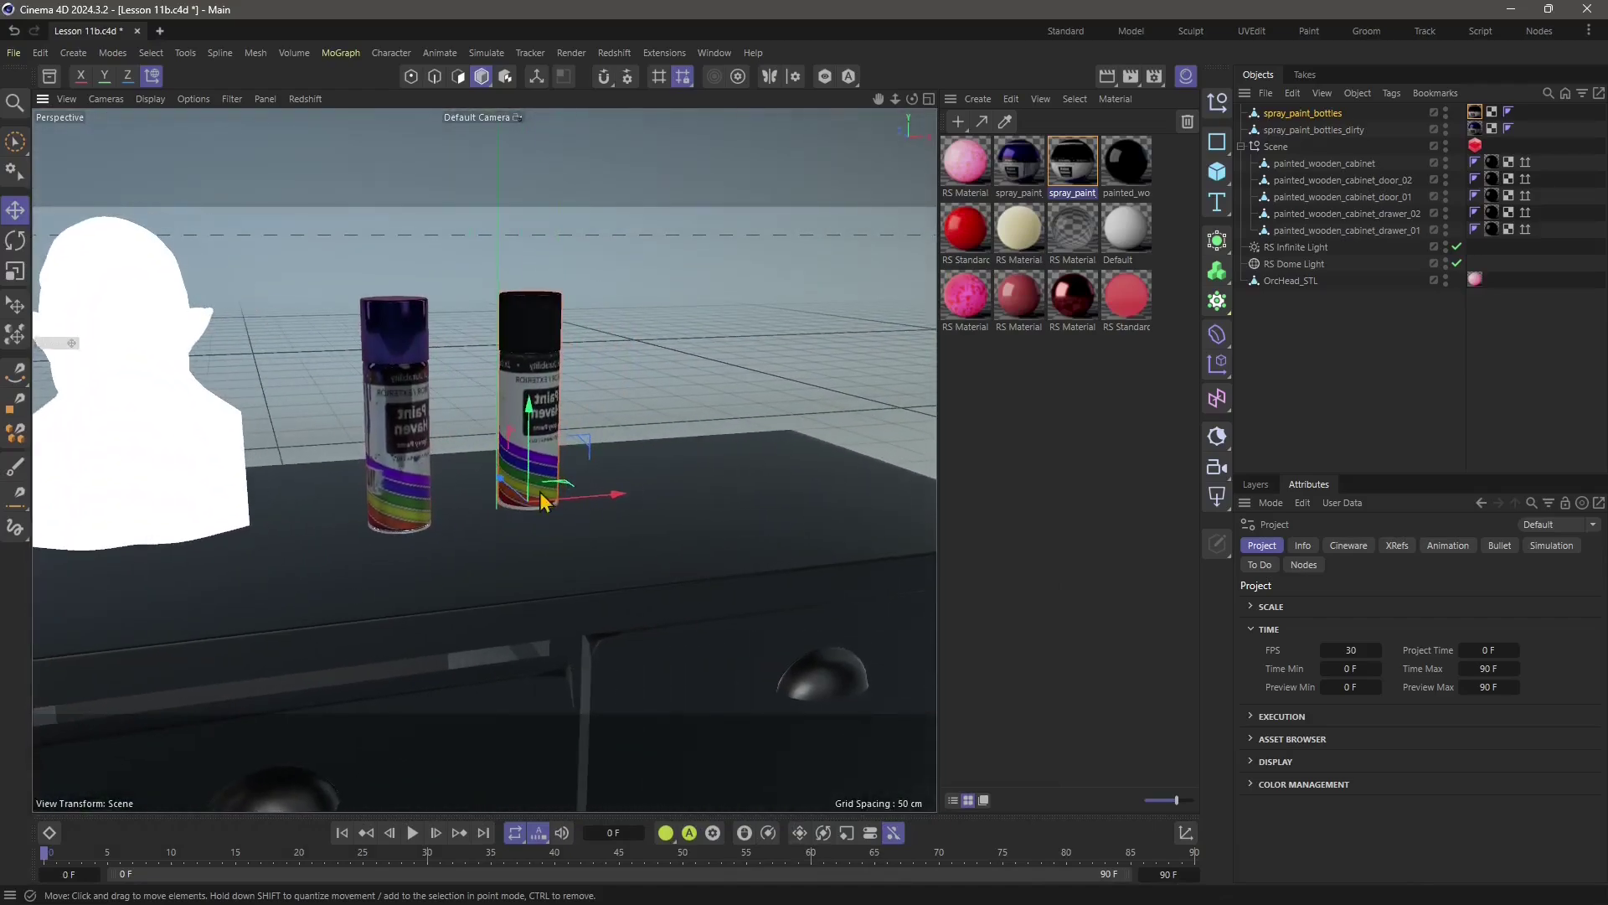
{"action": "left_click", "coordinate": [537, 385]}
{"action": "left_click", "coordinate": [1073, 164]}
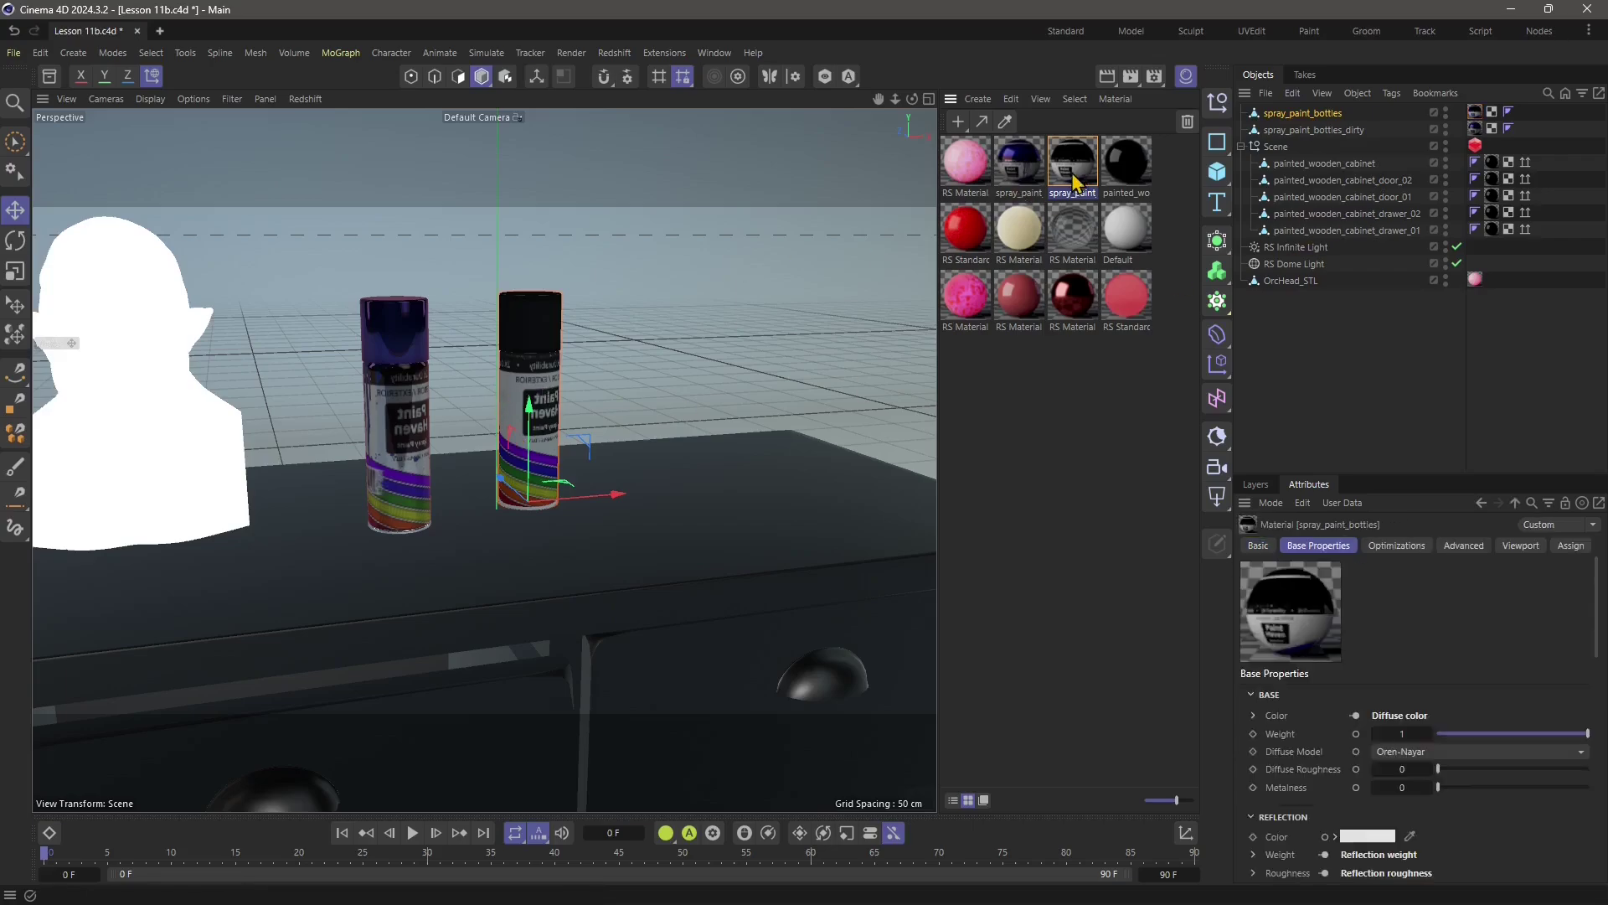
{"action": "left_click_drag", "start_coordinate": [556, 471], "coordinate": [576, 482], "text": "alt"}
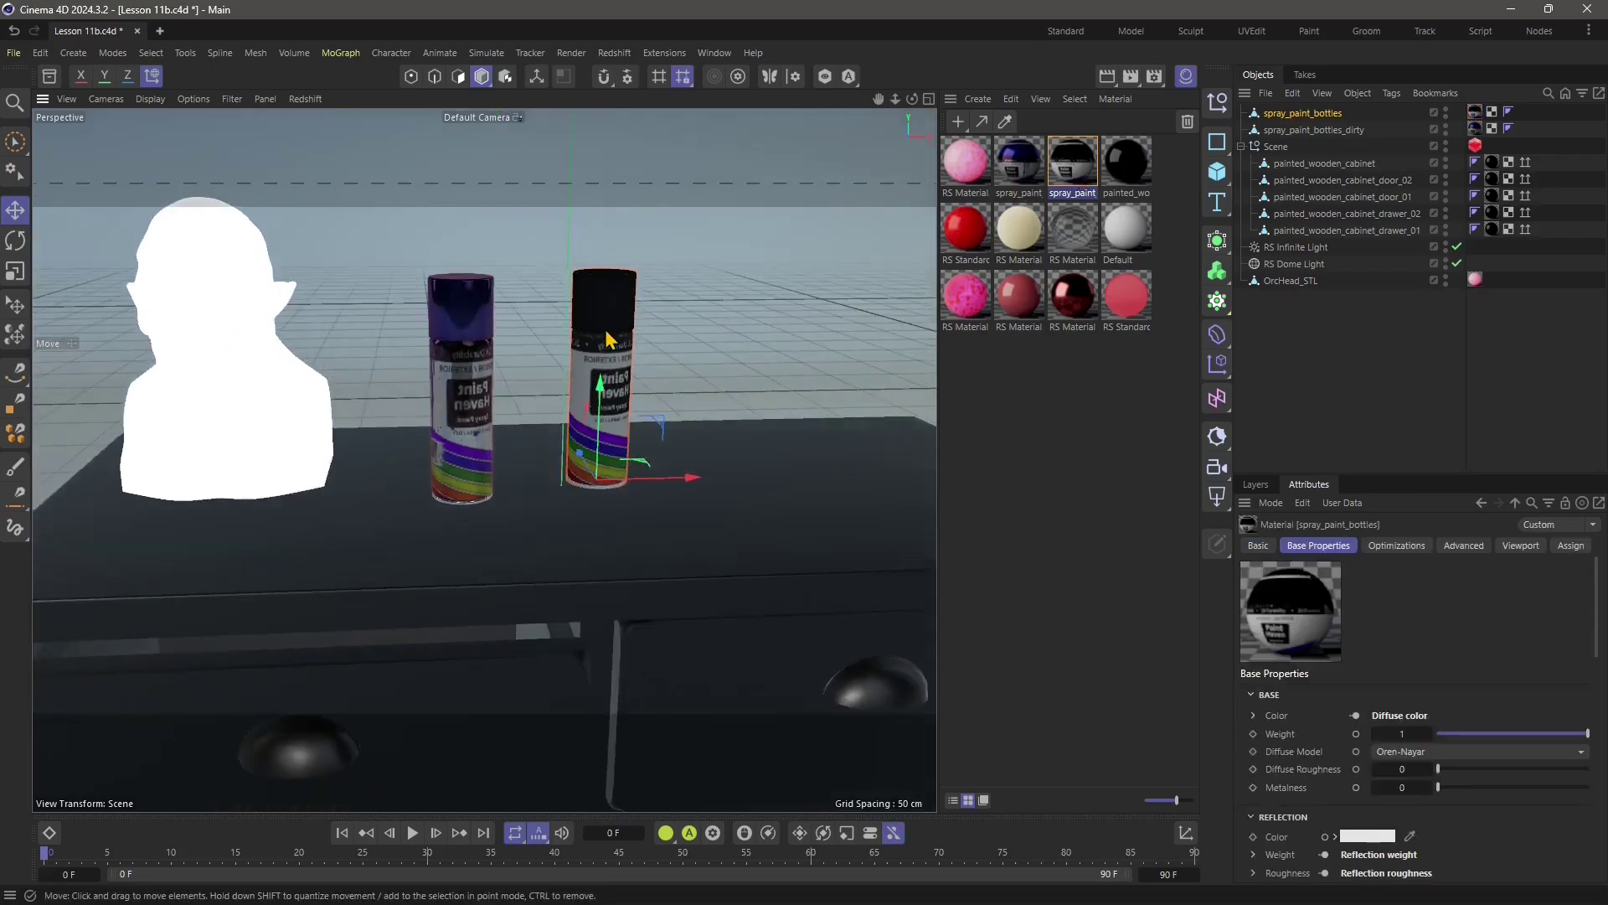